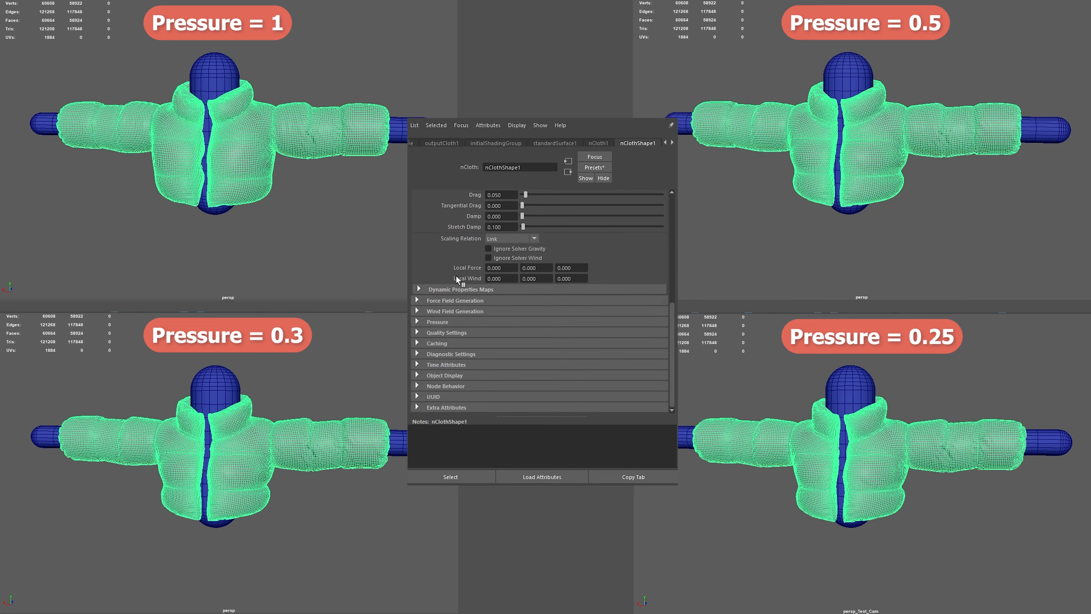
Step: Set the jacket's nCloth pressure method to Manual Pressure Setting and its pressure to 1
click(457, 286)
scroll(456, 285, down, 5)
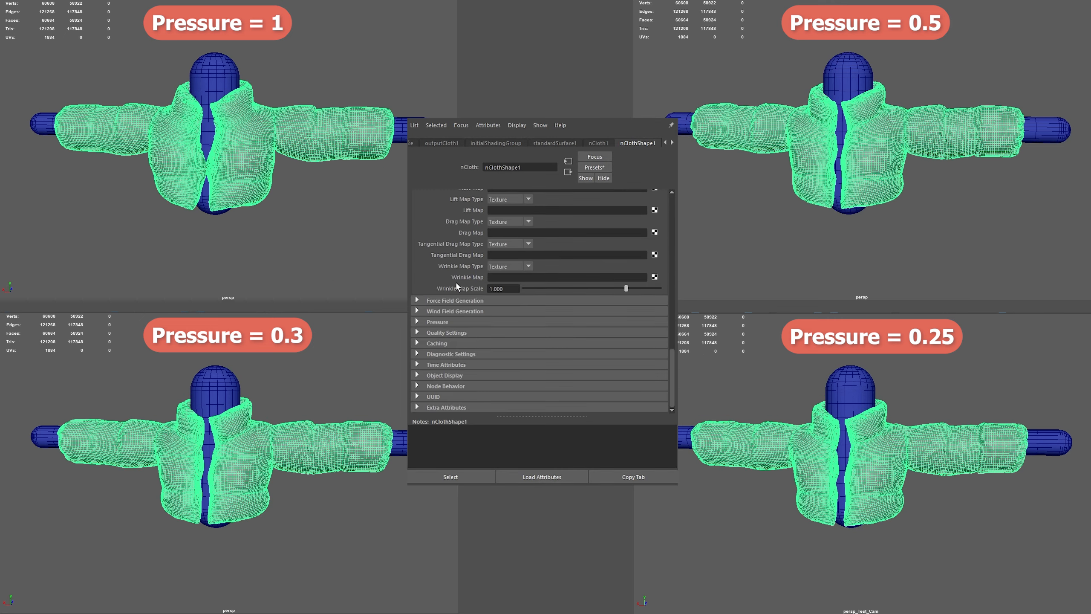
click(457, 322)
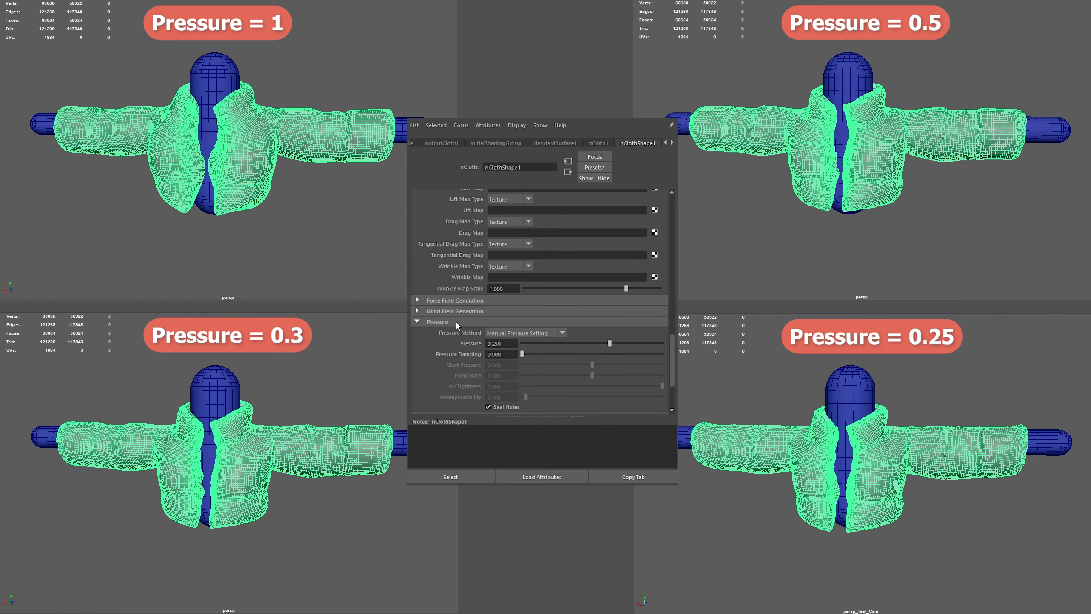
scroll(450, 308, down, 2)
click(559, 275)
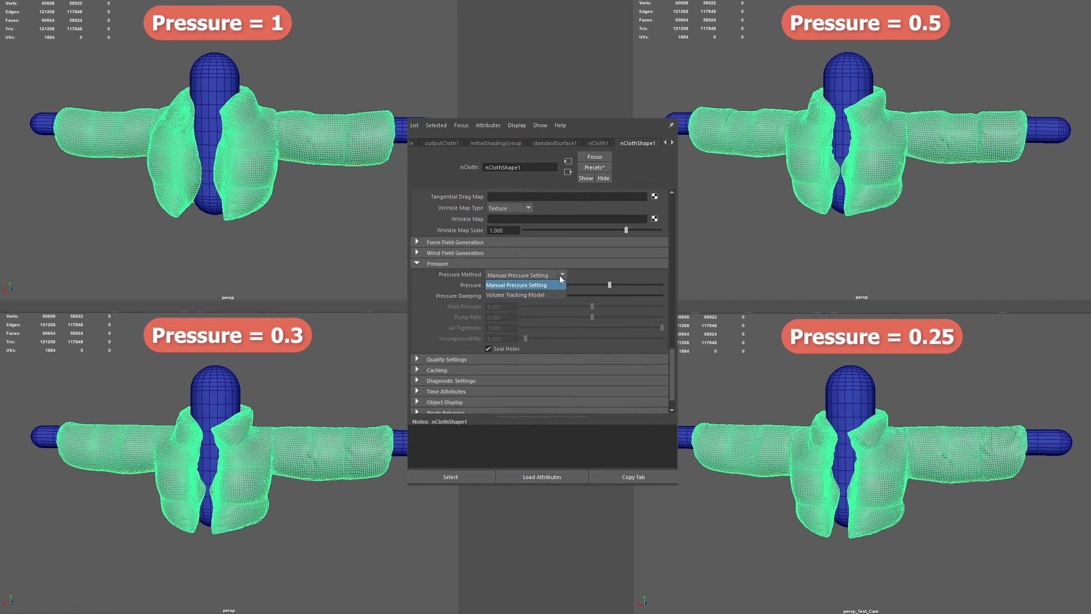
click(531, 286)
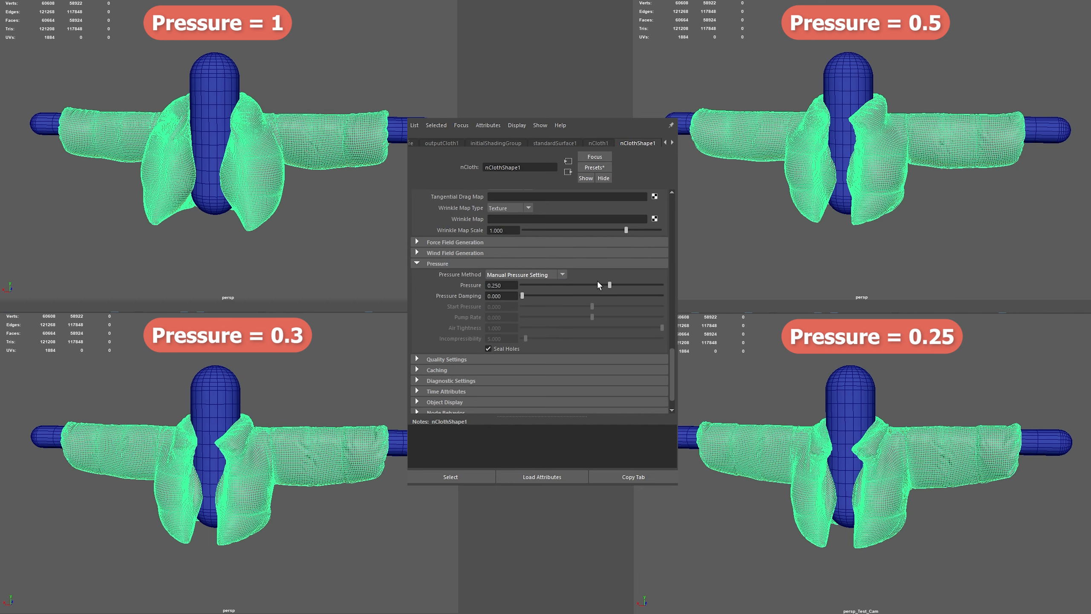
drag(609, 285, 663, 292)
scroll(609, 291, up, 2)
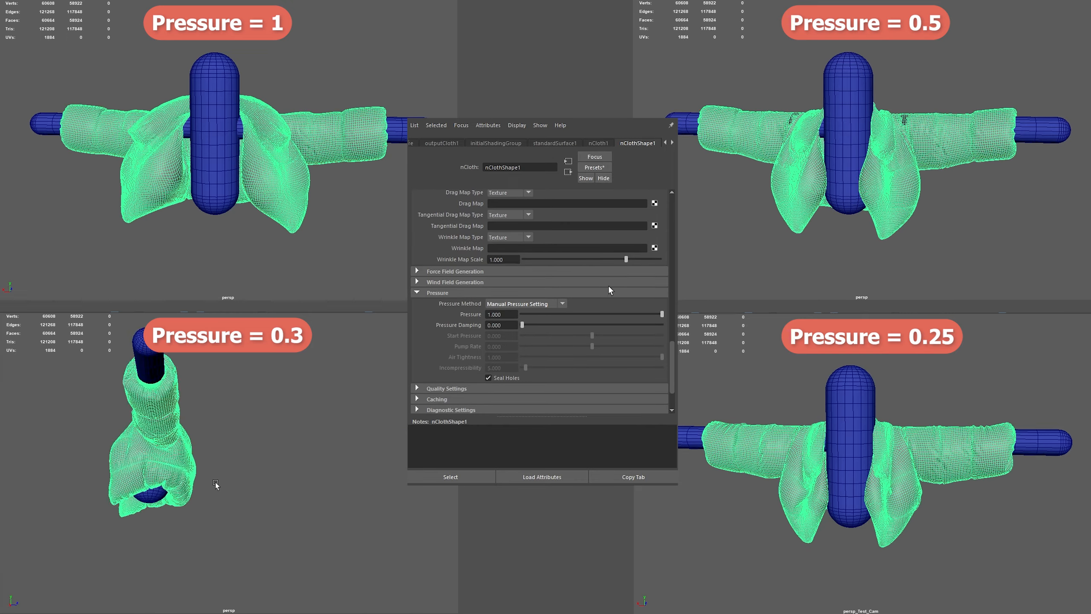
scroll(610, 290, down, 2)
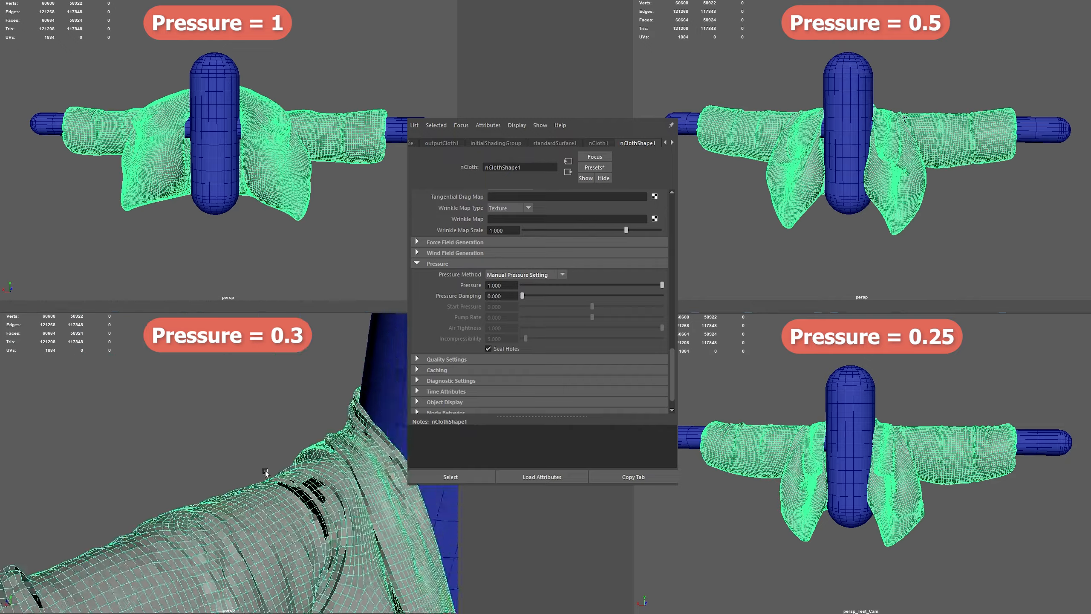
Step: Examine the simulated jacket from several angles in the different pressure tests, checking the sleeves, shoulders and collar
mouse_move(234, 449)
alt+mouse_down()
mouse_move(247, 466)
mouse_move(240, 460)
alt+mouse_up()
click(122, 309)
mouse_move(151, 315)
click(234, 315)
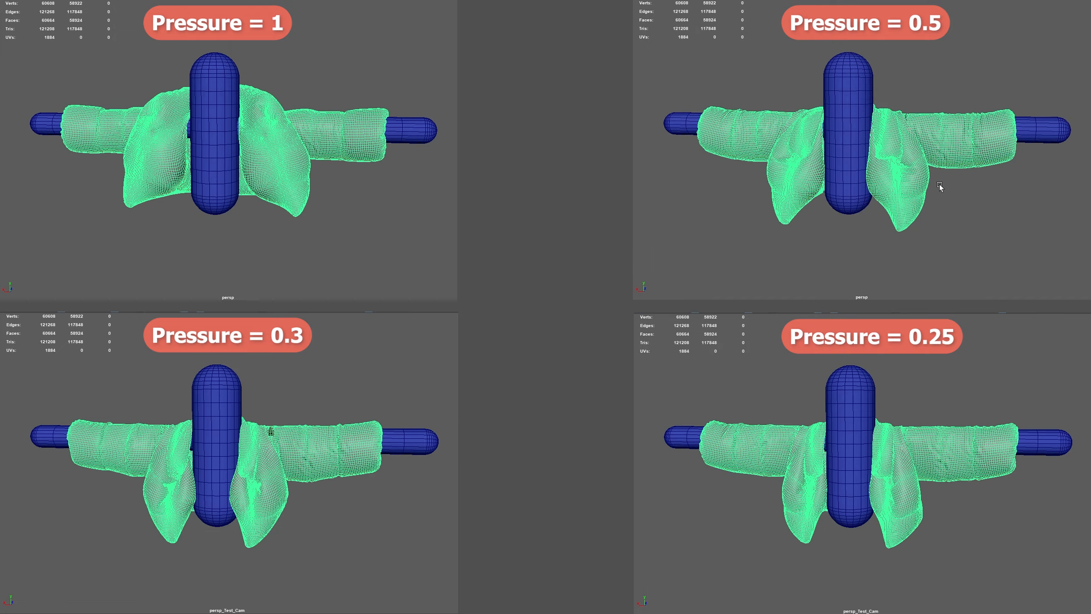
right_drag(950, 403, 950, 382)
alt+drag(1005, 186, 938, 186)
right_drag(950, 381, 944, 391)
alt+drag(937, 186, 893, 203)
key(space)
drag(944, 391, 944, 371)
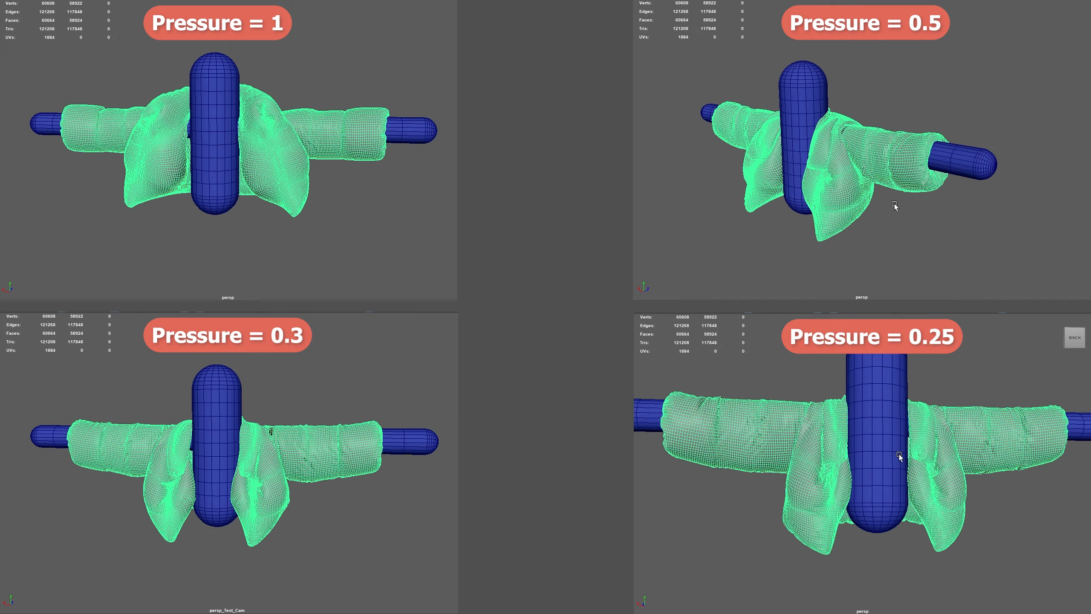
alt+drag(902, 456, 863, 429)
alt+middle_drag(863, 430, 880, 463)
scroll(880, 463, down, 1)
alt+drag(880, 463, 883, 472)
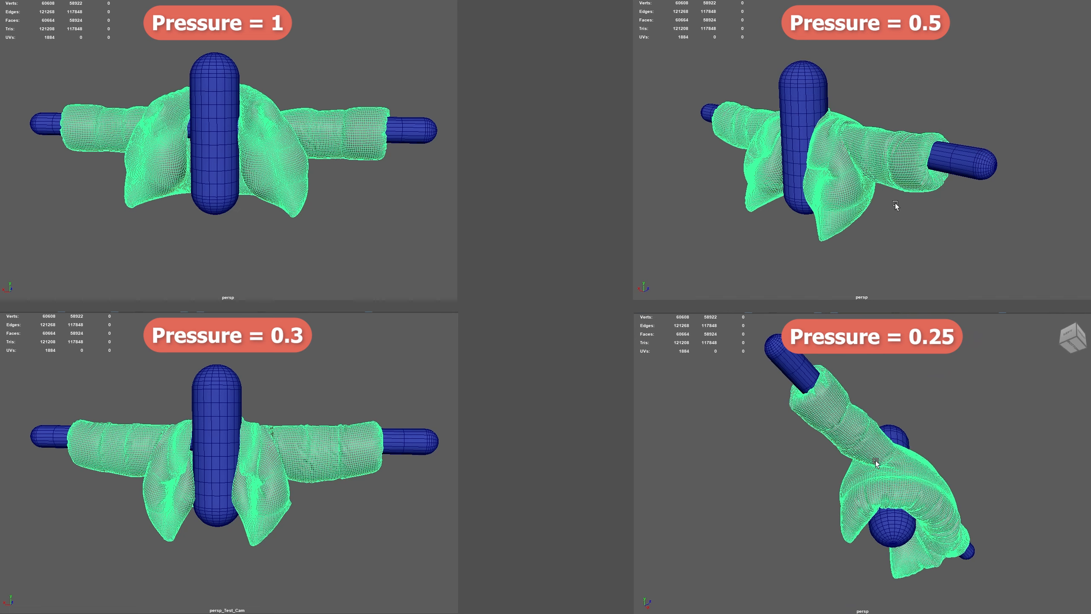
key(bracketleft)
key(shift+super+s)
drag(716, 326, 1090, 562)
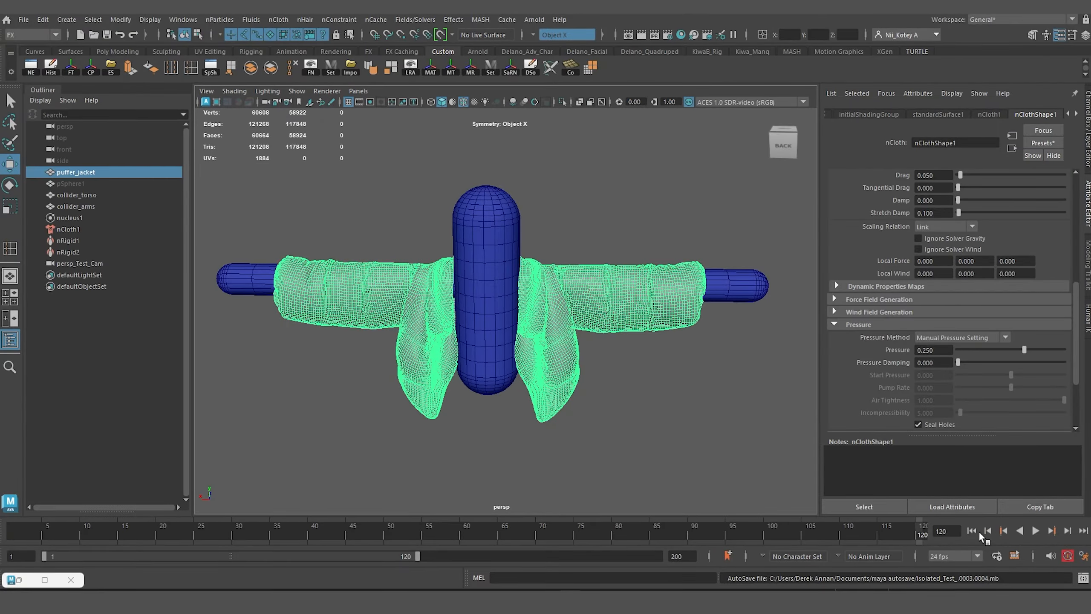
Step: Rewind the simulation to the first frame and open the vertex paint settings for the jacket's Rigidity property
click(974, 531)
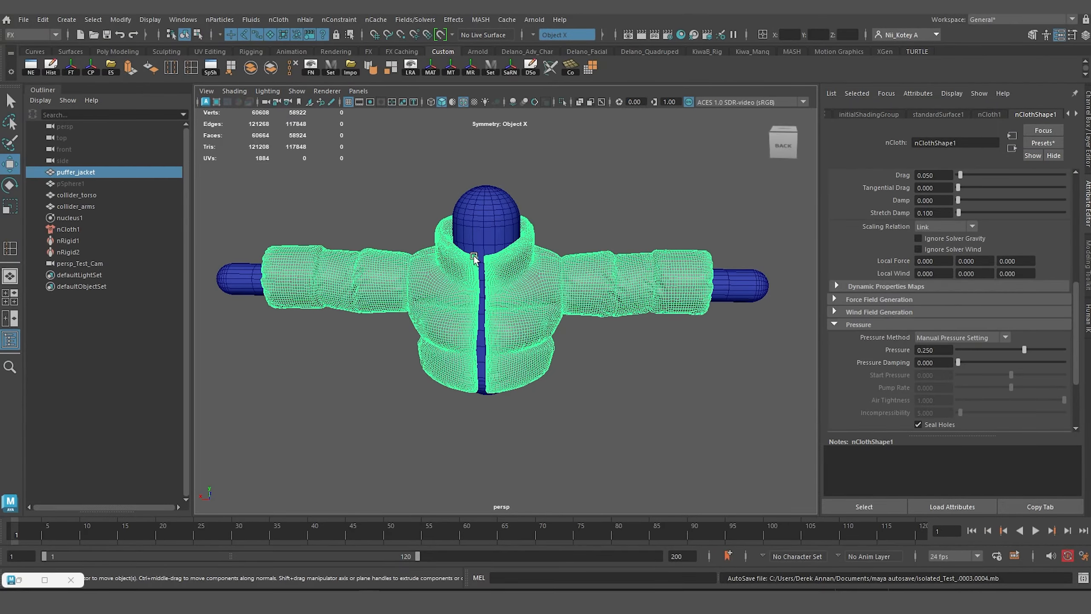
scroll(481, 291, up, 3)
alt+drag(496, 286, 491, 265)
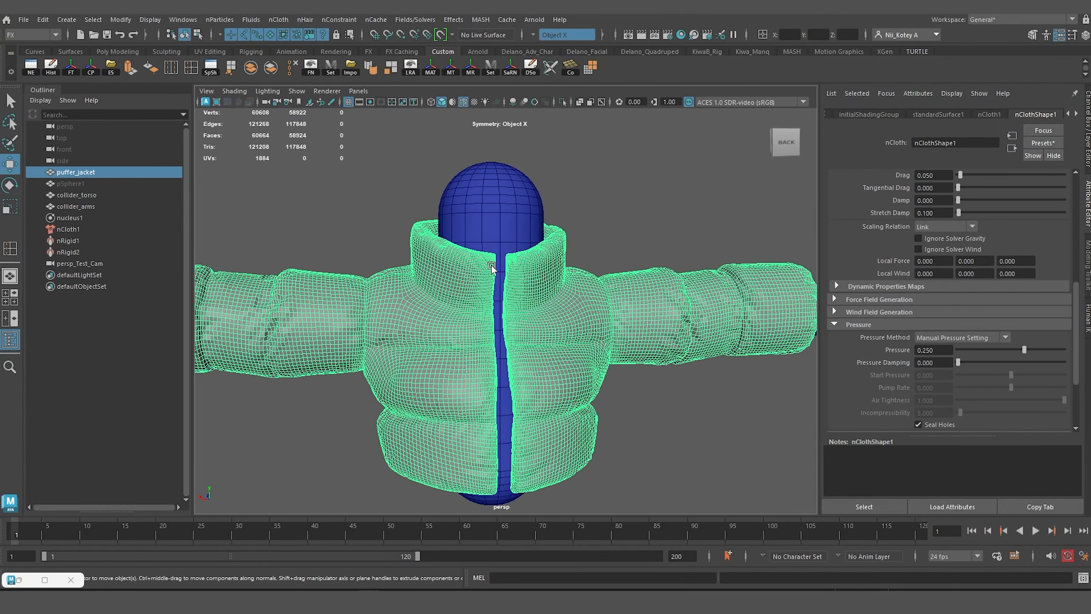
click(339, 20)
mouse_move(283, 20)
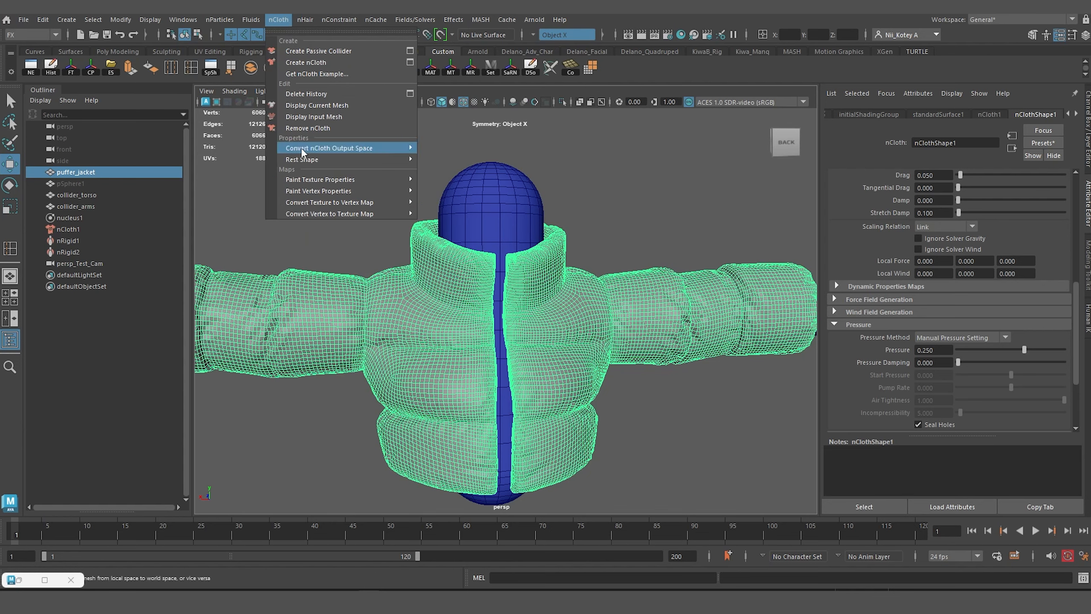
mouse_move(344, 192)
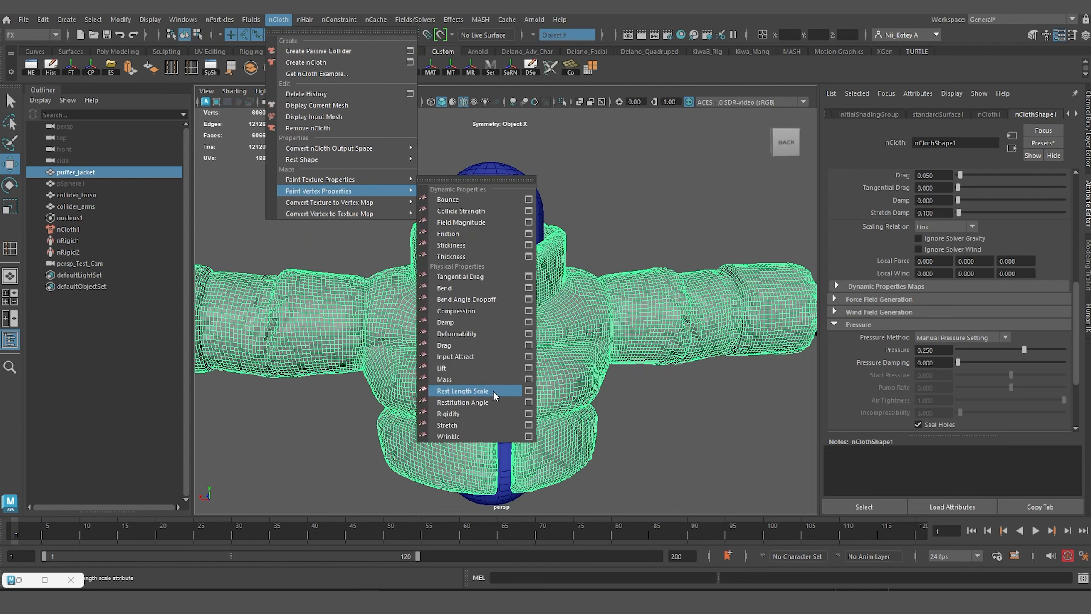
click(529, 414)
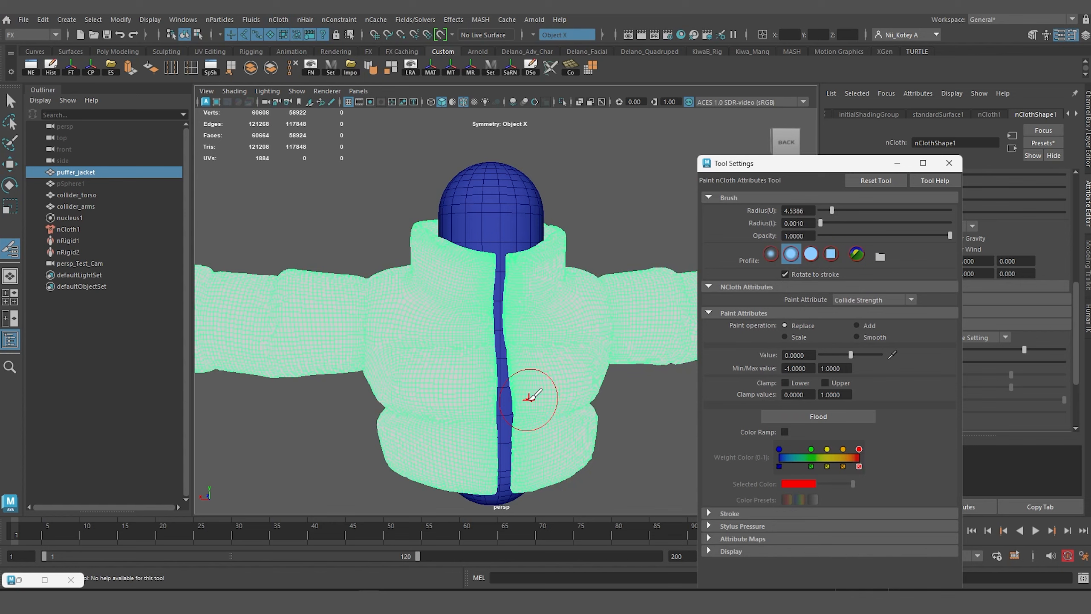
Step: Flood the whole jacket with a paint value of 0 using the Replace operation
alt+middle_drag(541, 302, 502, 301)
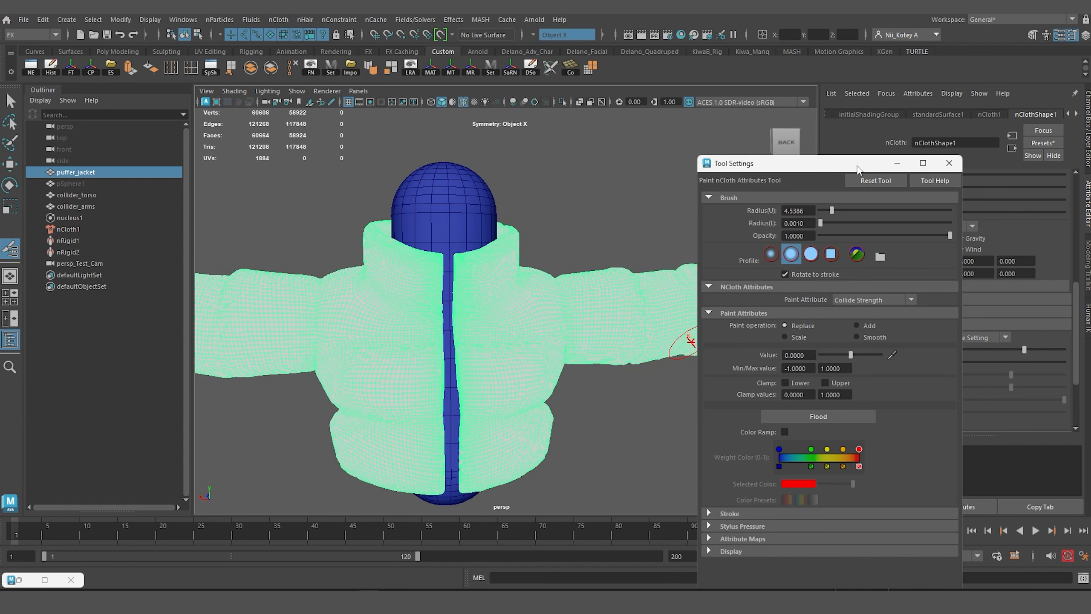
drag(857, 169, 873, 88)
click(835, 340)
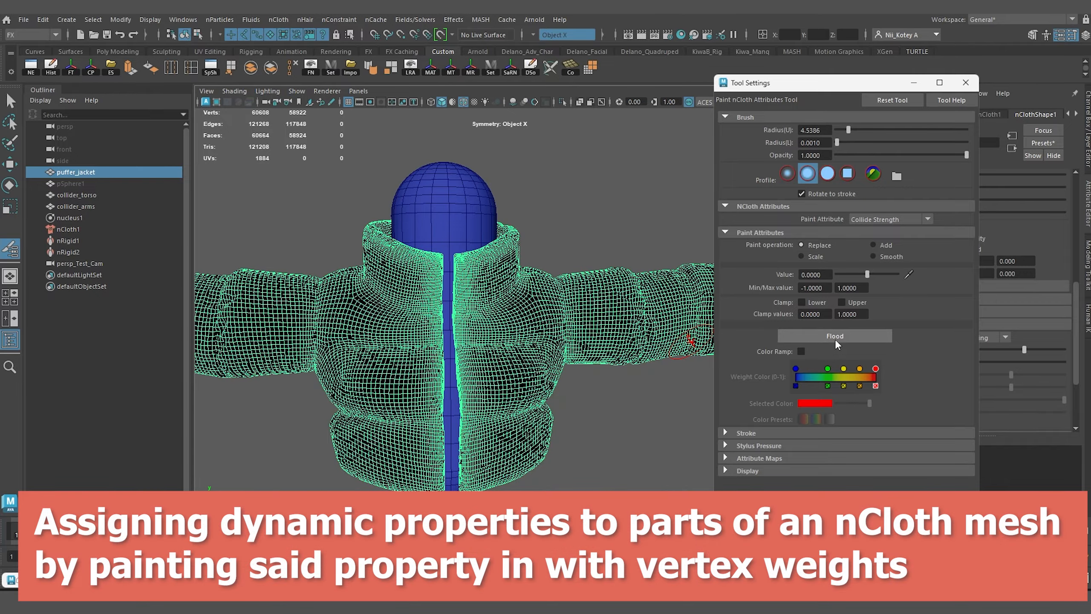
Step: Isolate the jacket and paint a value of 1 over the collar's front on both sides of the opening
scroll(481, 327, up, 5)
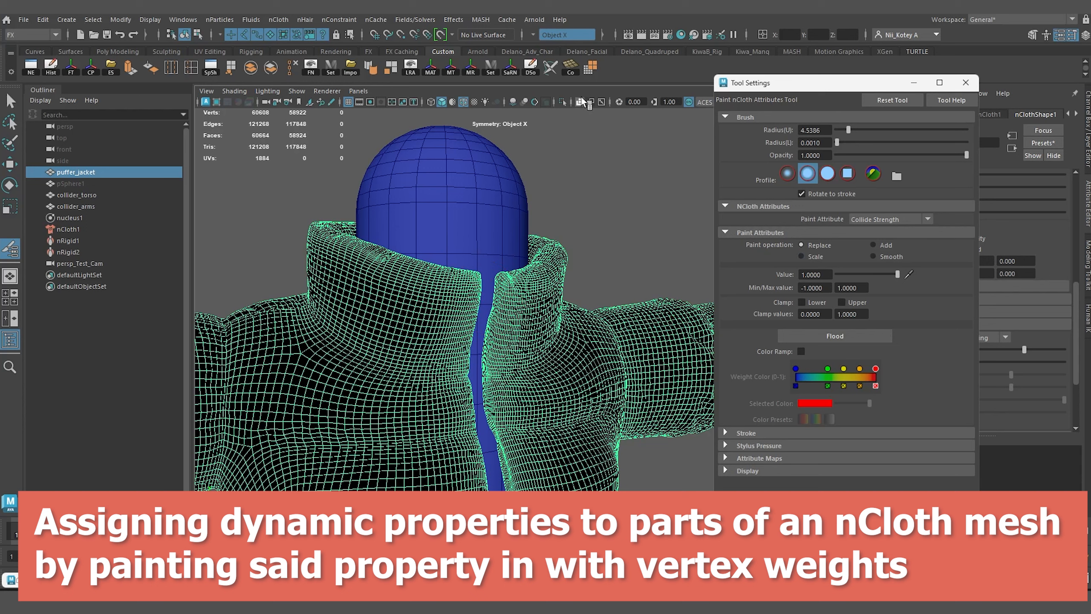
click(563, 102)
mouse_move(404, 367)
mouse_down()
mouse_move(471, 309)
mouse_move(378, 267)
mouse_move(452, 352)
mouse_move(308, 228)
mouse_up()
drag(380, 342, 306, 268)
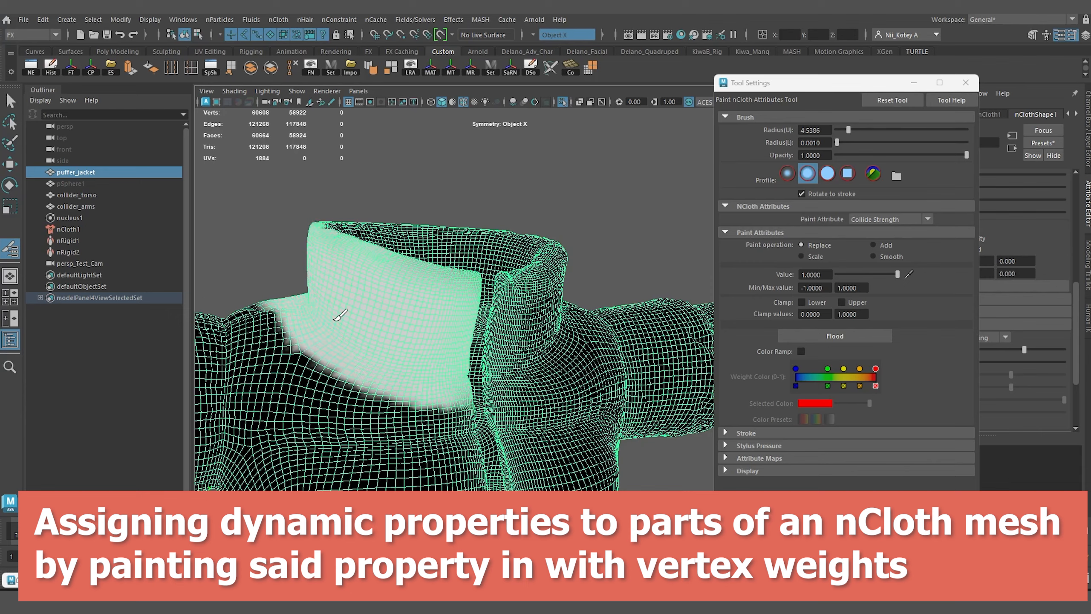
mouse_move(447, 364)
alt+mouse_down()
mouse_move(417, 360)
mouse_move(495, 343)
mouse_move(554, 282)
mouse_move(537, 337)
alt+mouse_up()
mouse_move(575, 258)
mouse_down()
mouse_move(482, 293)
mouse_move(562, 242)
mouse_up()
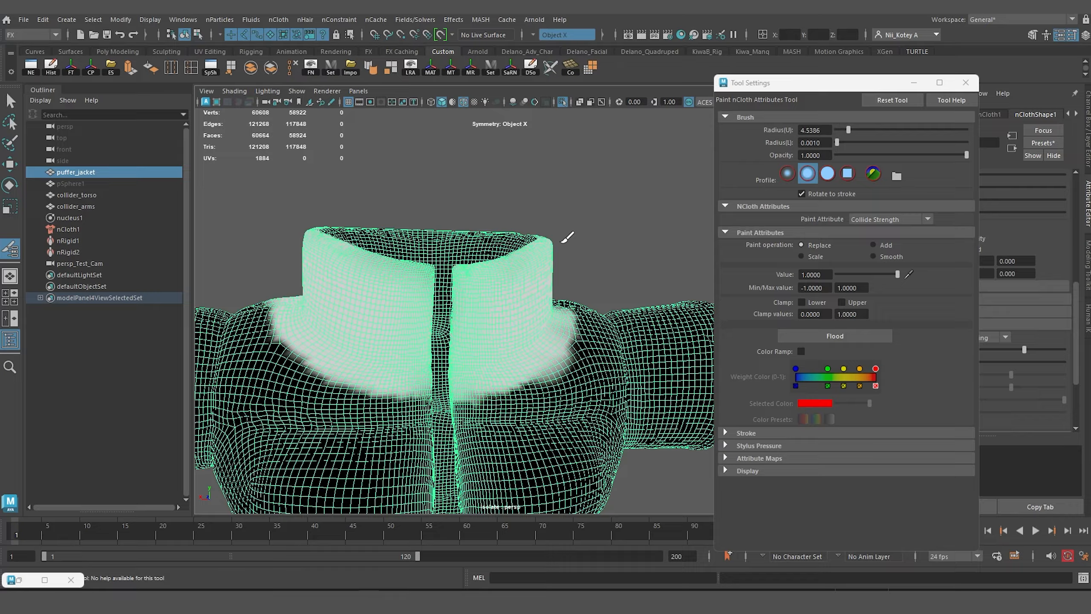
Step: Continue painting value 1 around the collar's outer side and back and over the inner back surface
mouse_move(567, 293)
alt+mouse_down()
mouse_move(487, 317)
mouse_move(551, 303)
alt+mouse_up()
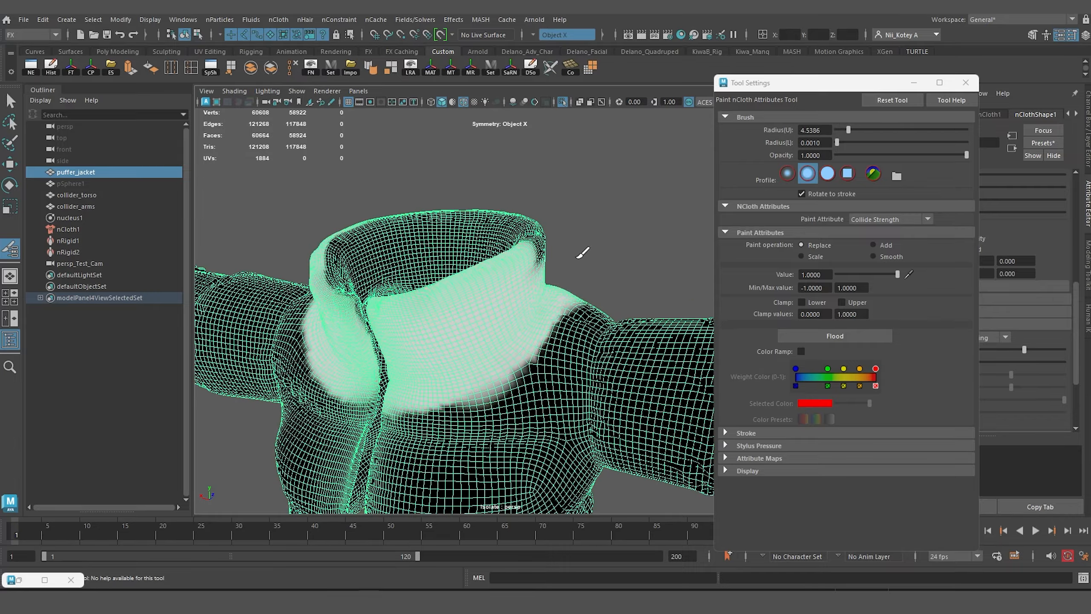
mouse_move(583, 253)
alt+mouse_down()
mouse_move(499, 317)
mouse_move(553, 288)
mouse_move(531, 244)
mouse_move(542, 219)
alt+mouse_up()
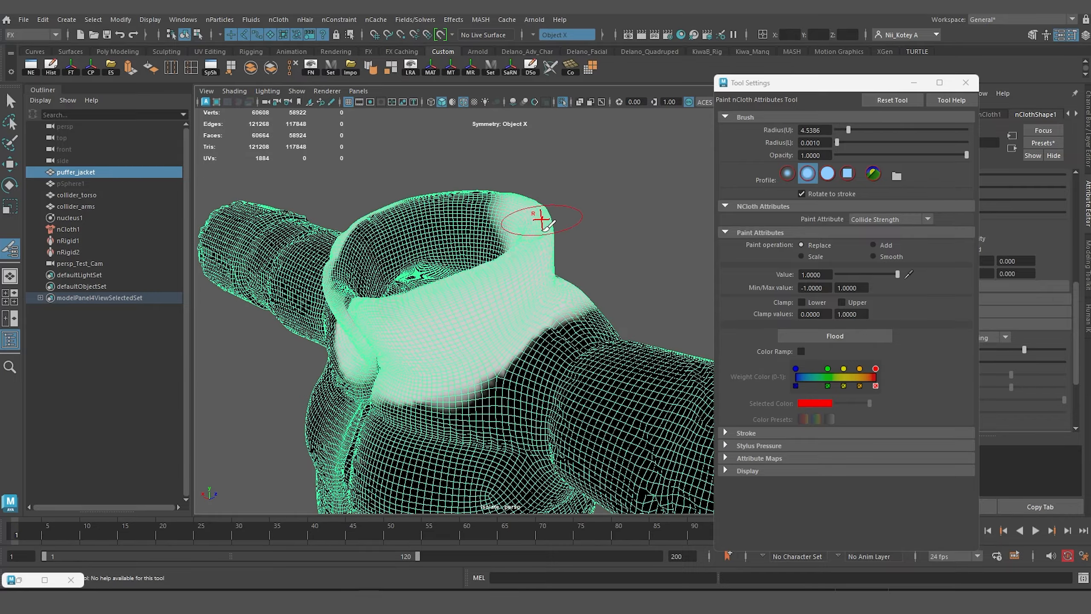
mouse_move(567, 257)
alt+mouse_down()
mouse_move(511, 312)
mouse_move(502, 304)
mouse_move(645, 292)
mouse_move(576, 247)
mouse_move(541, 301)
mouse_move(609, 318)
mouse_move(487, 312)
mouse_move(483, 282)
mouse_move(616, 232)
mouse_move(617, 202)
alt+mouse_up()
mouse_move(568, 319)
mouse_down()
mouse_move(632, 292)
mouse_move(457, 328)
mouse_up()
alt+drag(610, 242, 655, 354)
mouse_move(632, 310)
mouse_down()
mouse_move(576, 254)
mouse_move(457, 263)
mouse_move(474, 195)
mouse_up()
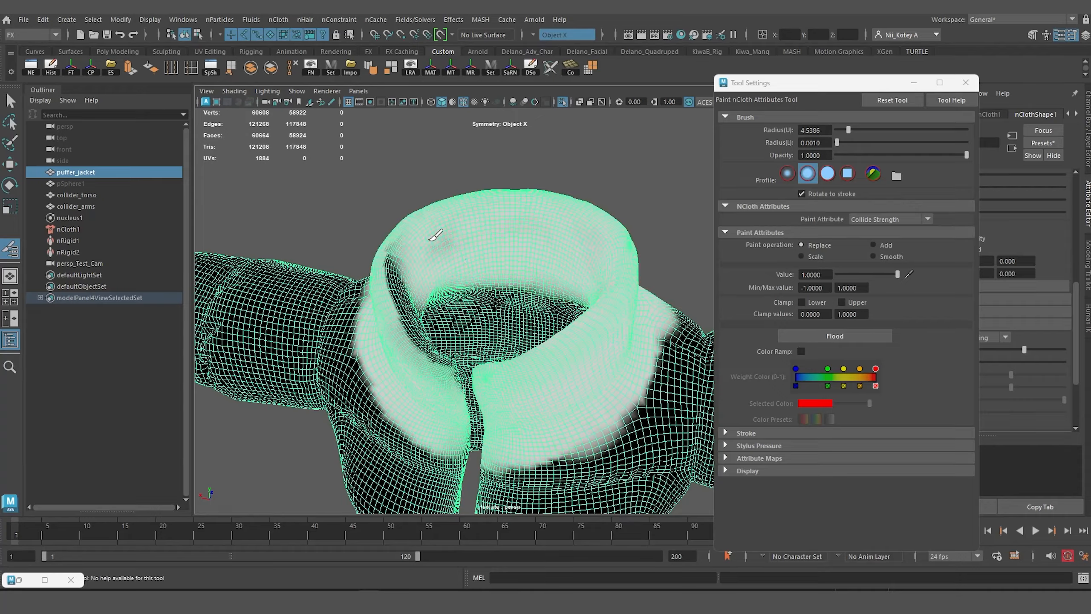
Step: Paint value 1 over the collar's rim and the remaining unpainted patches around its inner sides
alt+drag(467, 255, 342, 266)
mouse_move(471, 229)
mouse_down()
mouse_move(408, 279)
mouse_move(365, 252)
mouse_move(458, 202)
mouse_up()
mouse_move(398, 258)
alt+mouse_down()
mouse_move(548, 183)
mouse_move(450, 183)
mouse_move(503, 189)
mouse_move(533, 155)
alt+mouse_up()
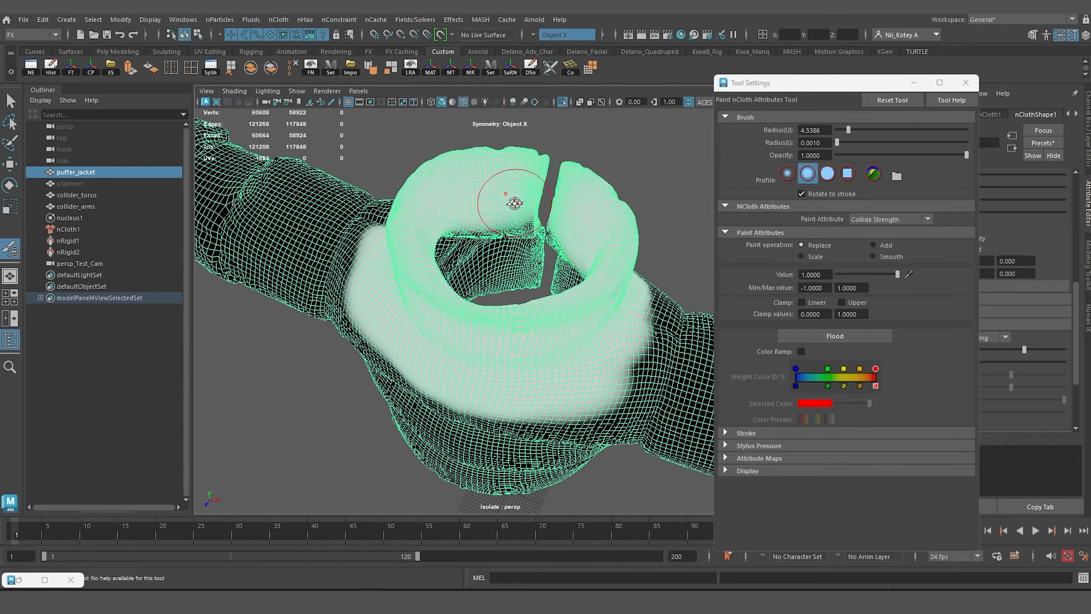
alt+drag(514, 202, 411, 192)
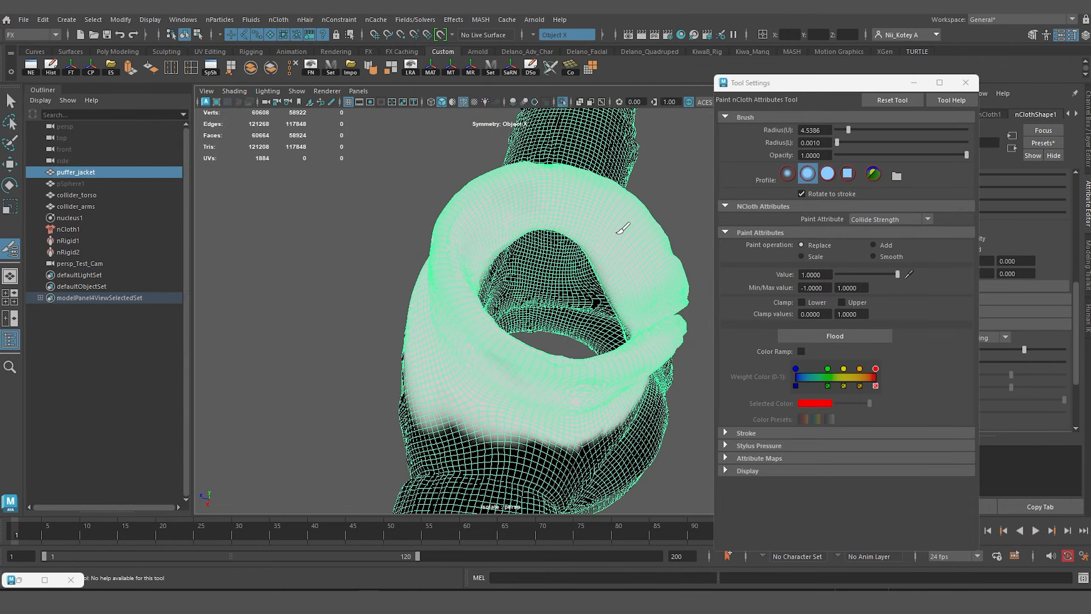
mouse_move(618, 241)
alt+mouse_down()
mouse_move(605, 227)
mouse_move(526, 210)
mouse_move(527, 234)
mouse_move(563, 218)
mouse_move(558, 142)
mouse_move(597, 172)
mouse_move(582, 219)
mouse_move(489, 257)
mouse_move(558, 248)
mouse_move(450, 238)
mouse_move(413, 195)
alt+mouse_up()
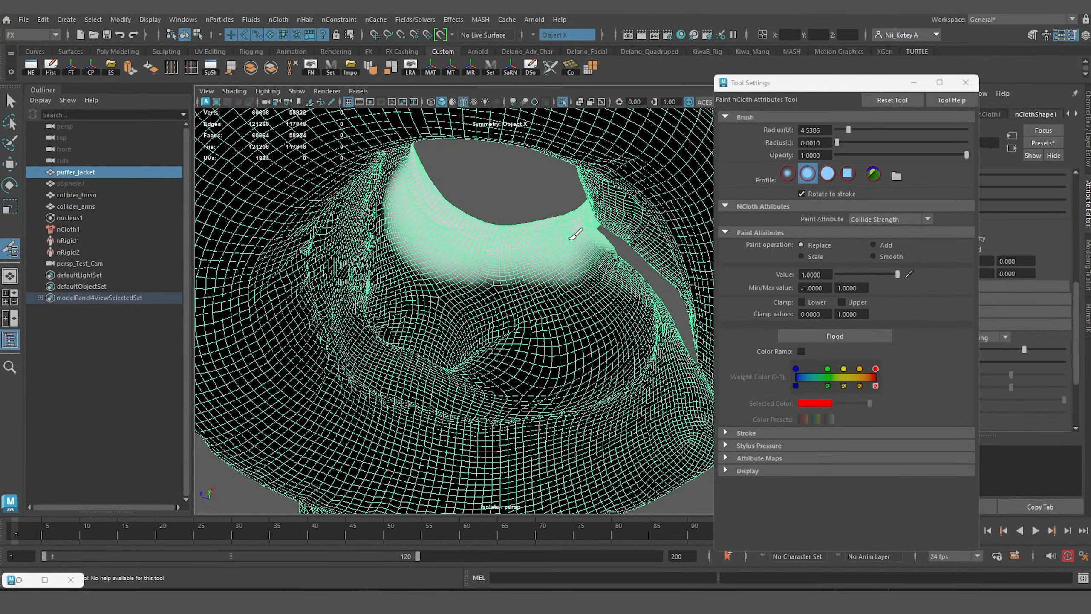
Step: Paint value 1 on the jacket's inner lining around the neck opening, working from inside the torso
mouse_move(494, 258)
alt+mouse_down()
mouse_move(384, 270)
mouse_move(449, 287)
mouse_move(452, 309)
alt+mouse_up()
mouse_move(457, 349)
mouse_down()
mouse_move(380, 320)
mouse_move(365, 284)
mouse_up()
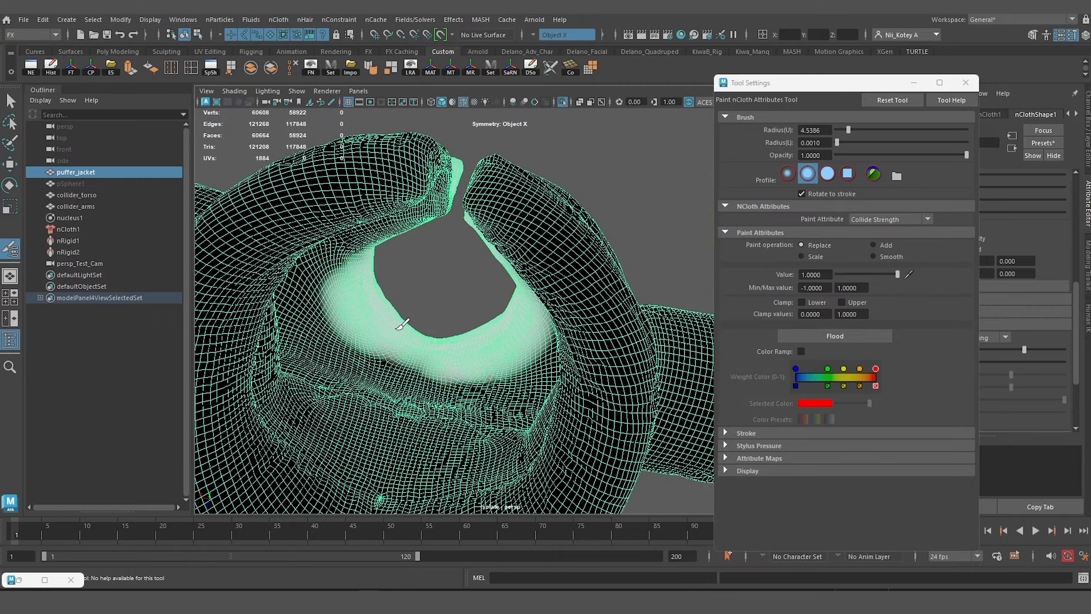
mouse_move(449, 350)
alt+mouse_down()
mouse_move(382, 316)
mouse_move(343, 340)
mouse_move(375, 279)
mouse_move(378, 236)
mouse_move(352, 305)
mouse_move(353, 276)
mouse_move(405, 232)
mouse_move(434, 228)
mouse_move(444, 378)
alt+mouse_up()
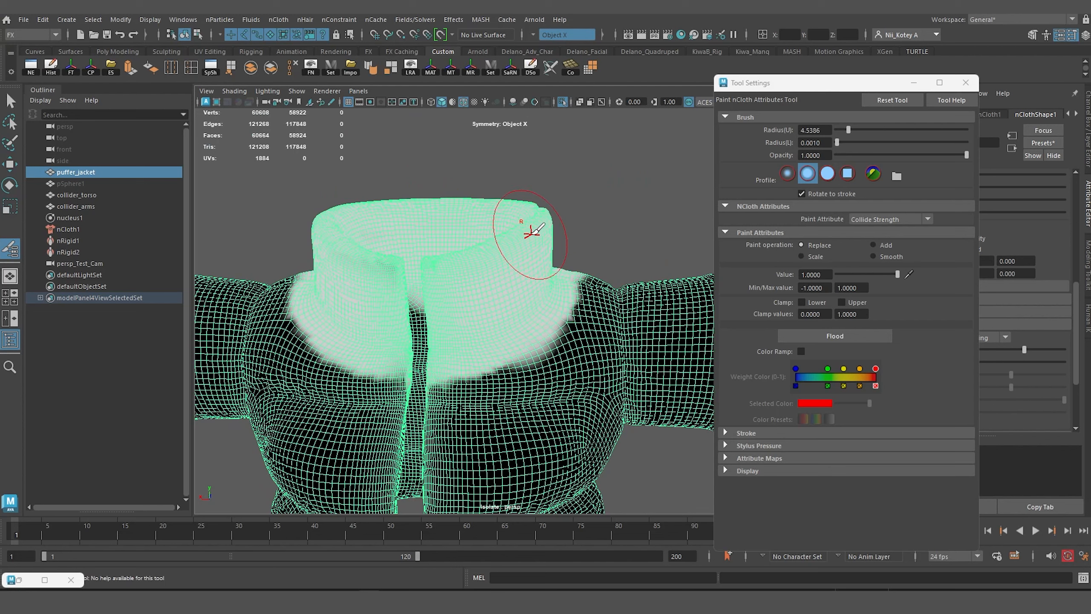
Step: Switch the paint operation to Smooth, flood the weights several times to soften the collar's edge, and close the tool settings
click(880, 258)
click(828, 339)
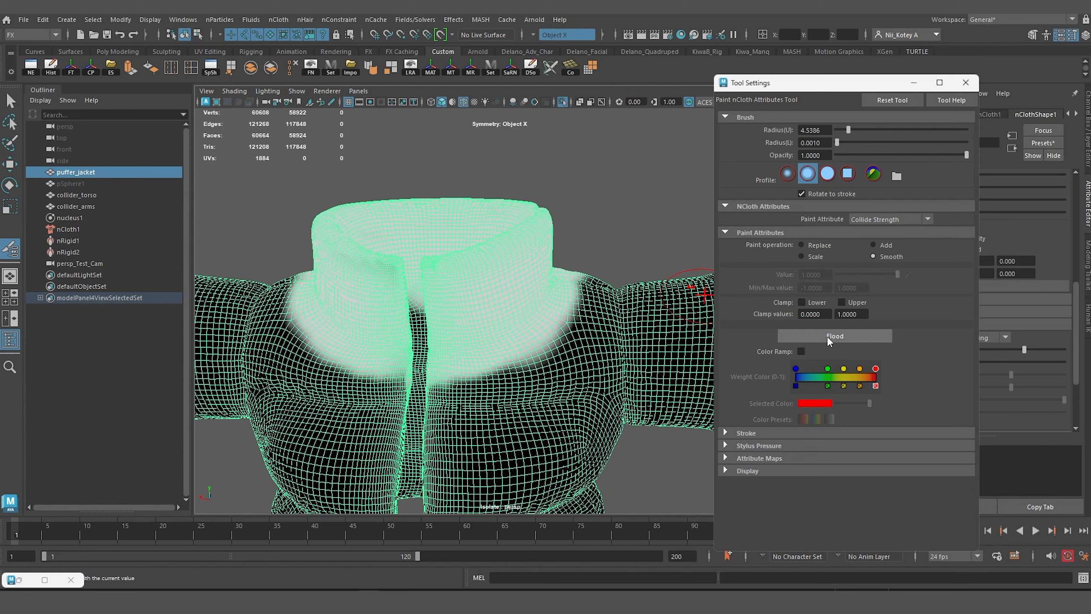
click(828, 338)
click(828, 338)
click(828, 338)
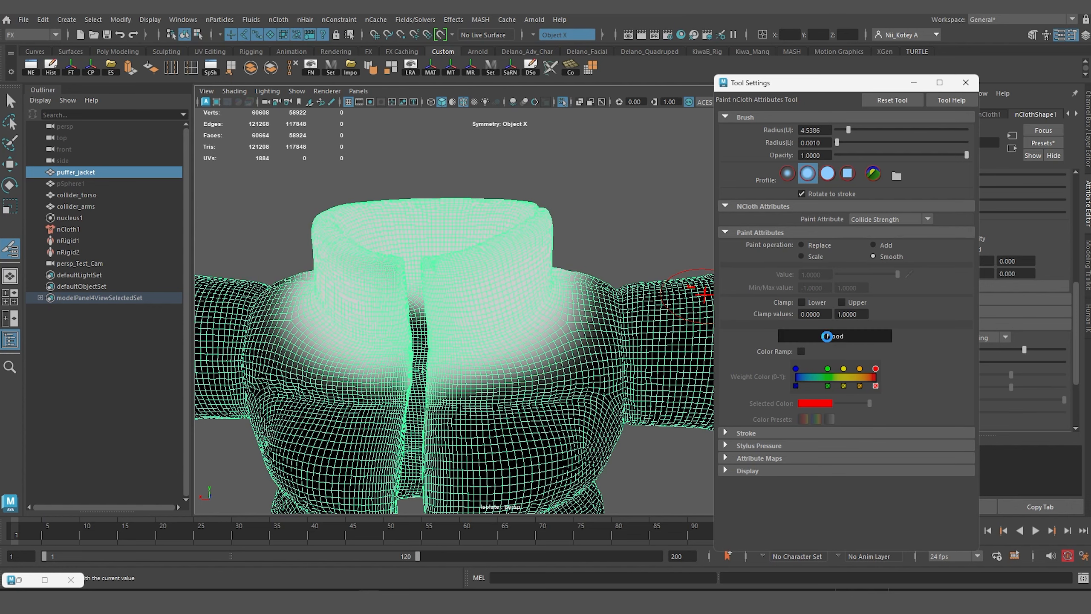
click(966, 83)
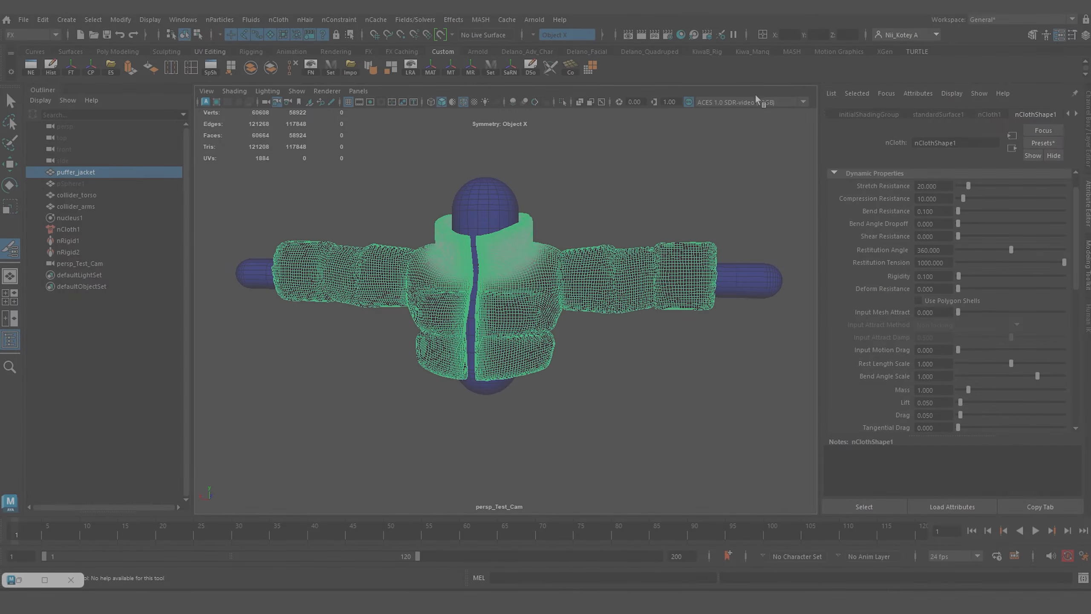
Step: Play the cloth simulation with the painted collar, stop it at frame 88 and inspect the jacket from an angle
key(alt+v)
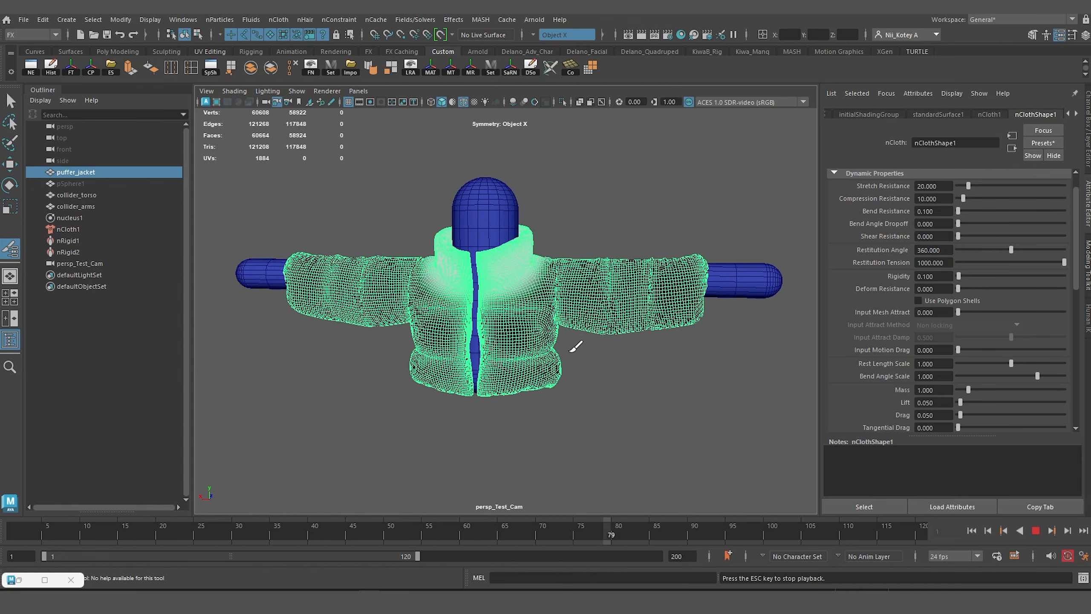
key(Escape)
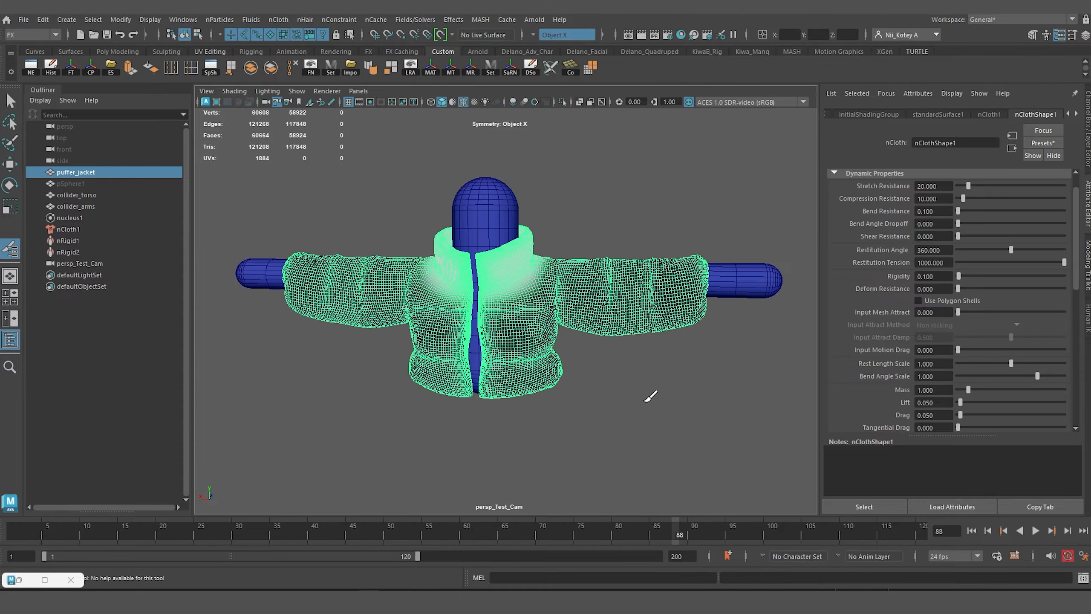
alt+drag(425, 198, 596, 365)
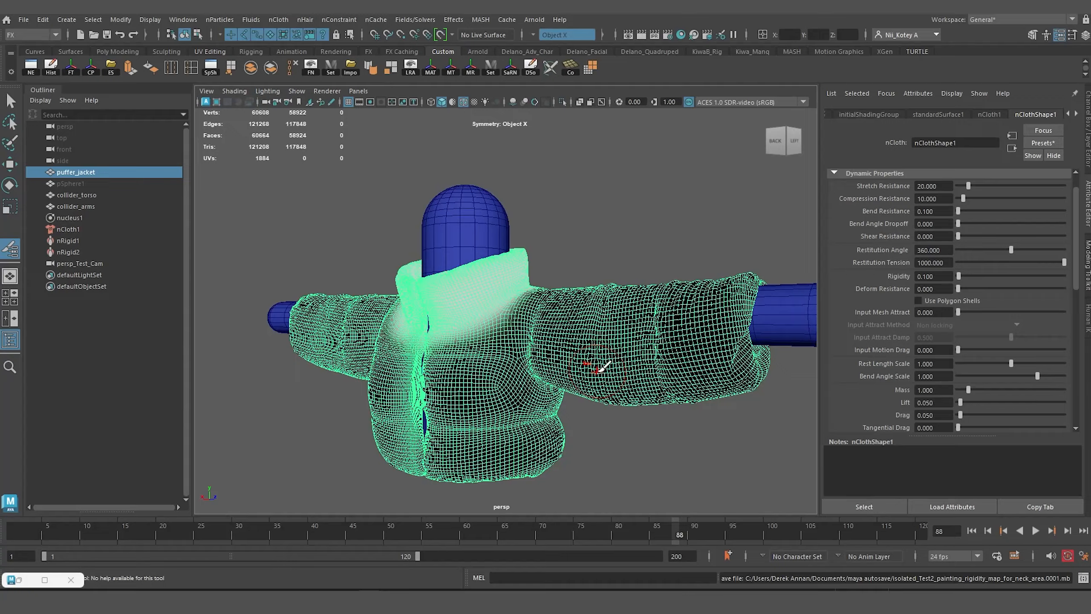
Step: Switch the viewport to the test camera and resume playing the cloth simulation
click(359, 91)
mouse_move(419, 102)
click(502, 114)
click(1036, 531)
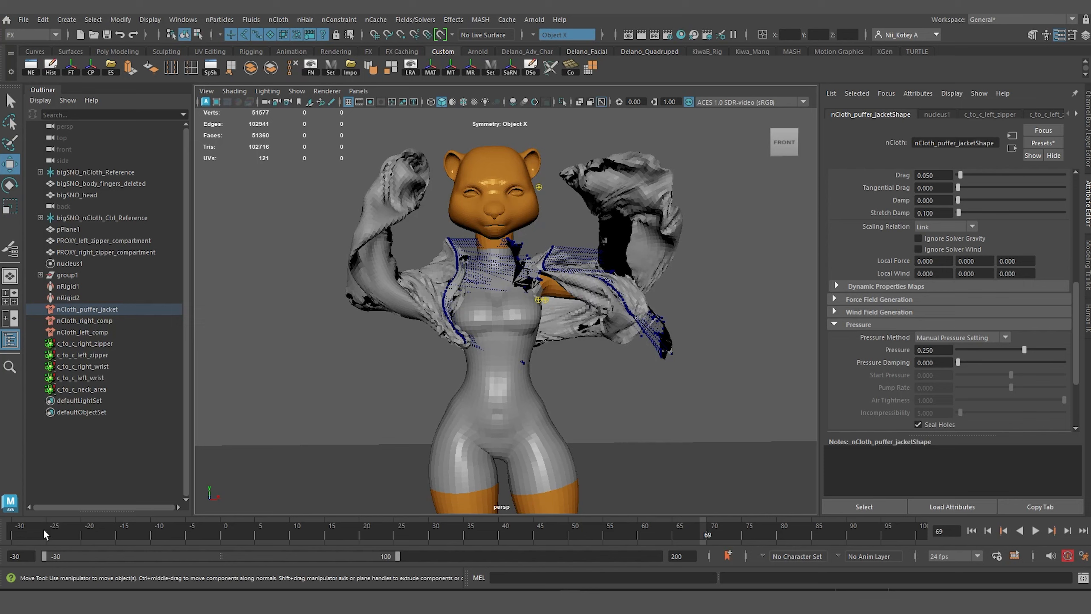
Step: Play the cloth simulation from the start of the timeline, pausing at frame 61 before resuming through the raised-arm pose
drag(45, 531, 63, 533)
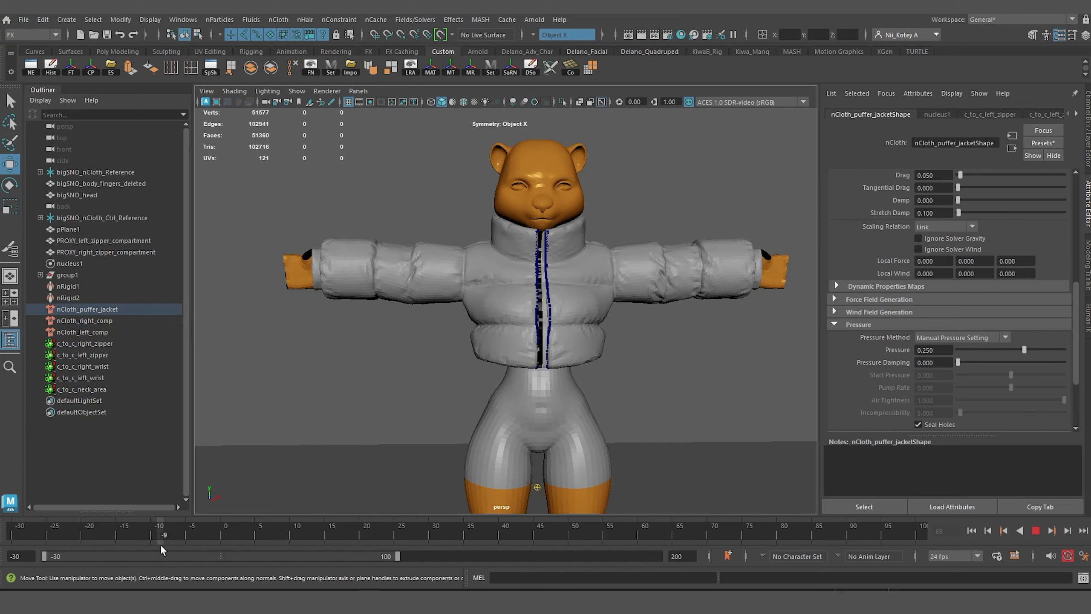
drag(223, 540, 576, 542)
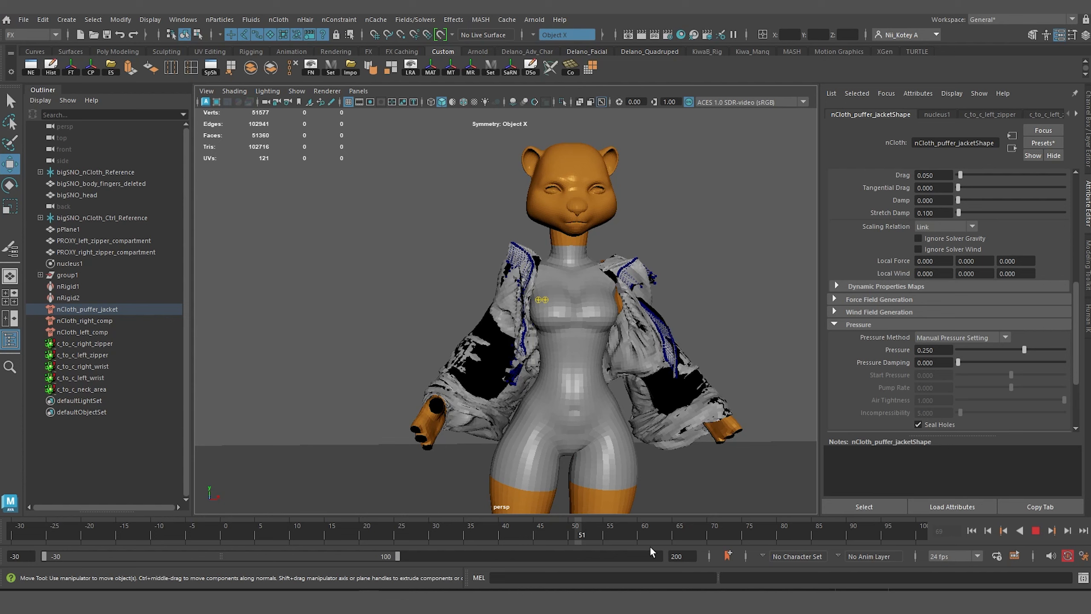
click(650, 547)
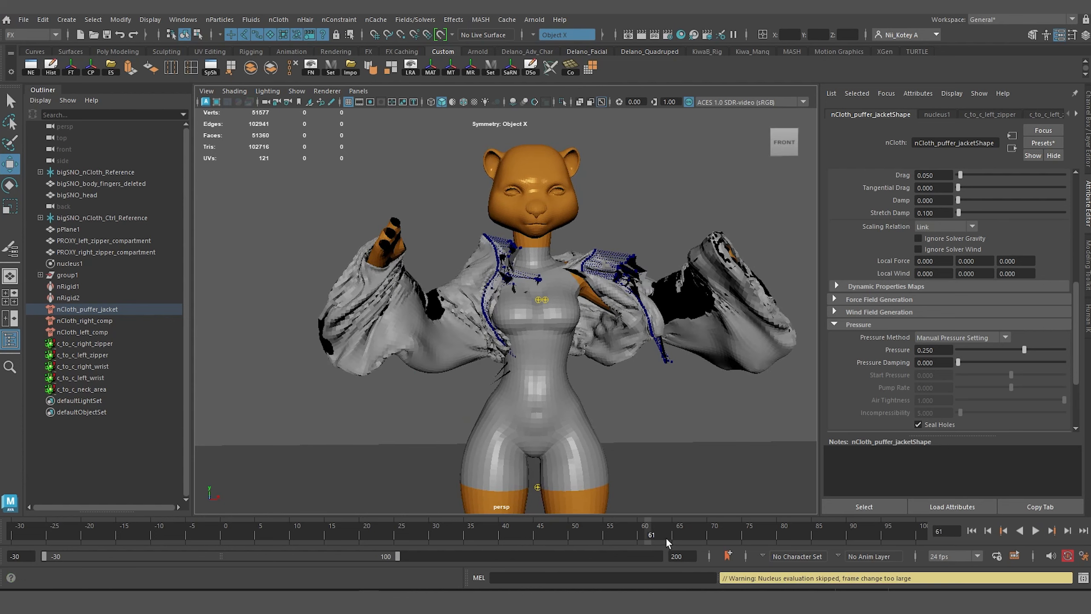
key(alt+v)
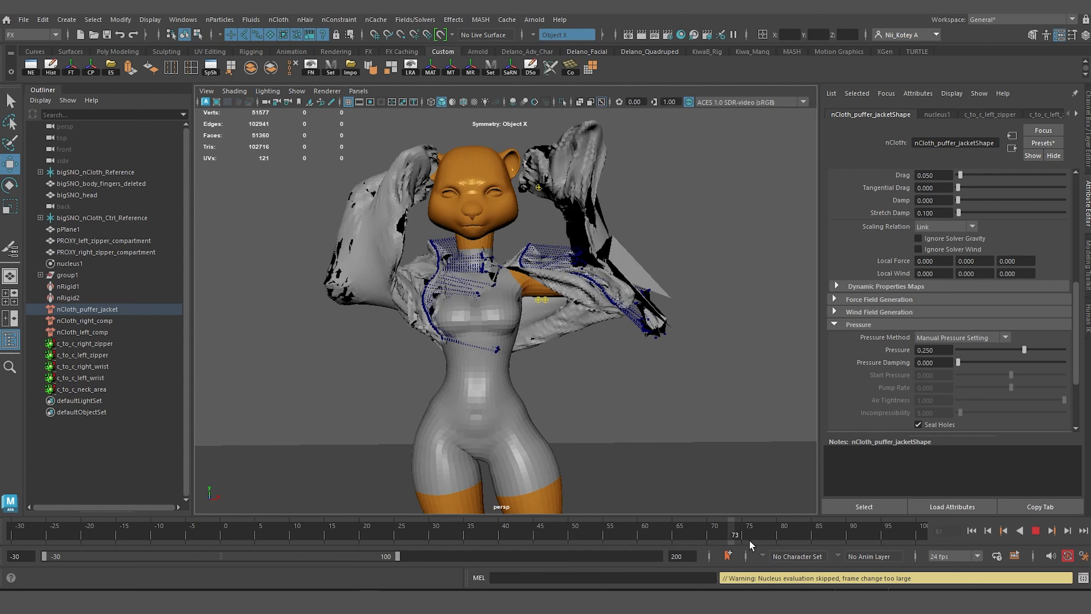
click(785, 533)
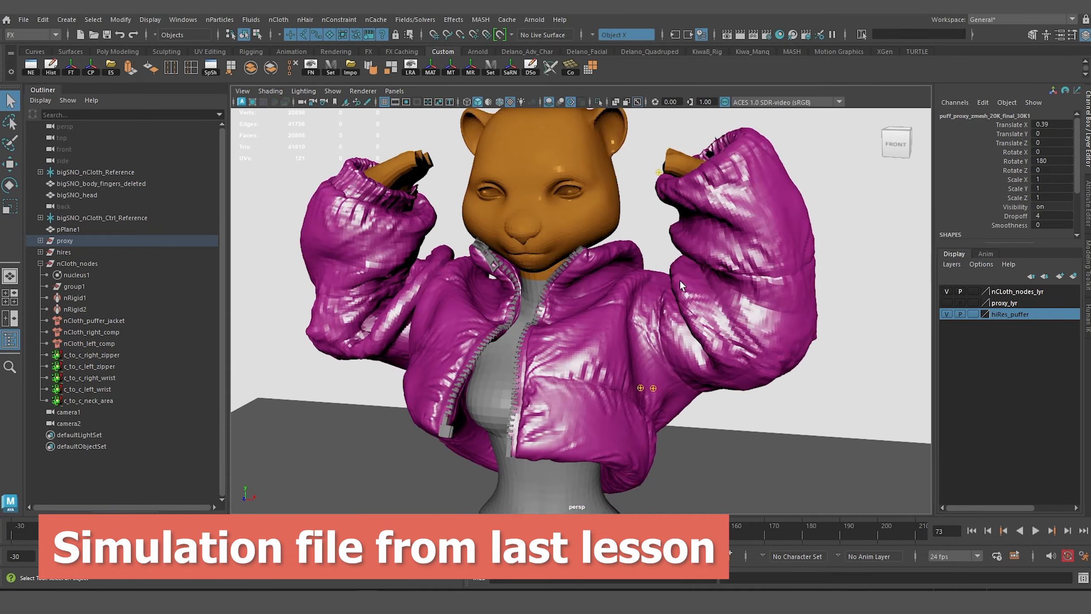
Step: Inspect last lesson's simulated purple jacket from several angles in the raised-arm pose and play its animation
alt+drag(681, 286, 709, 288)
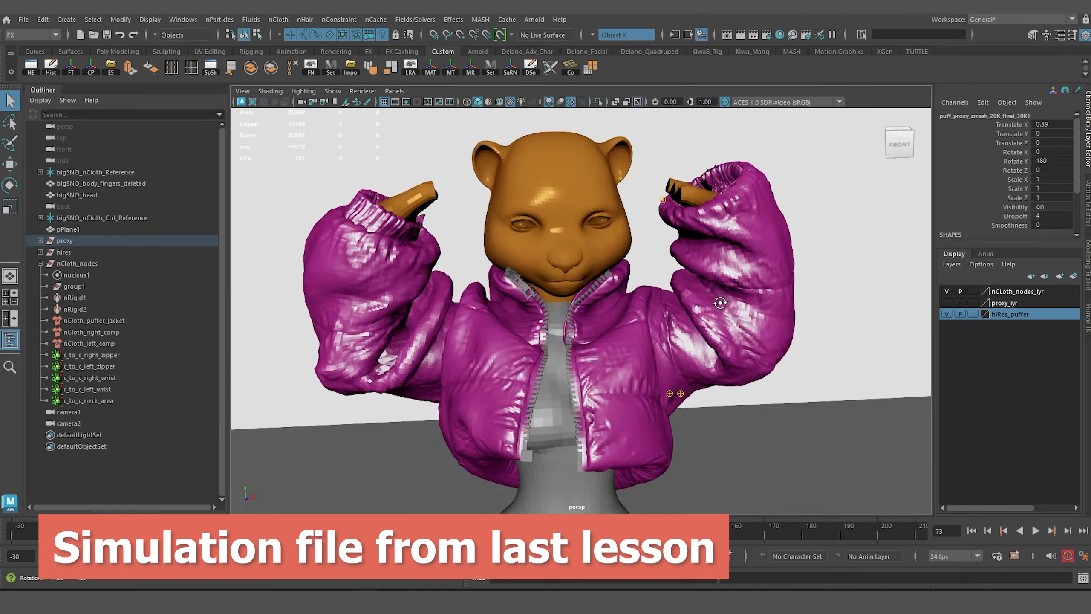
alt+drag(469, 292, 583, 334)
alt+right_drag(582, 334, 515, 314)
alt+drag(597, 313, 480, 325)
alt+right_drag(480, 326, 499, 288)
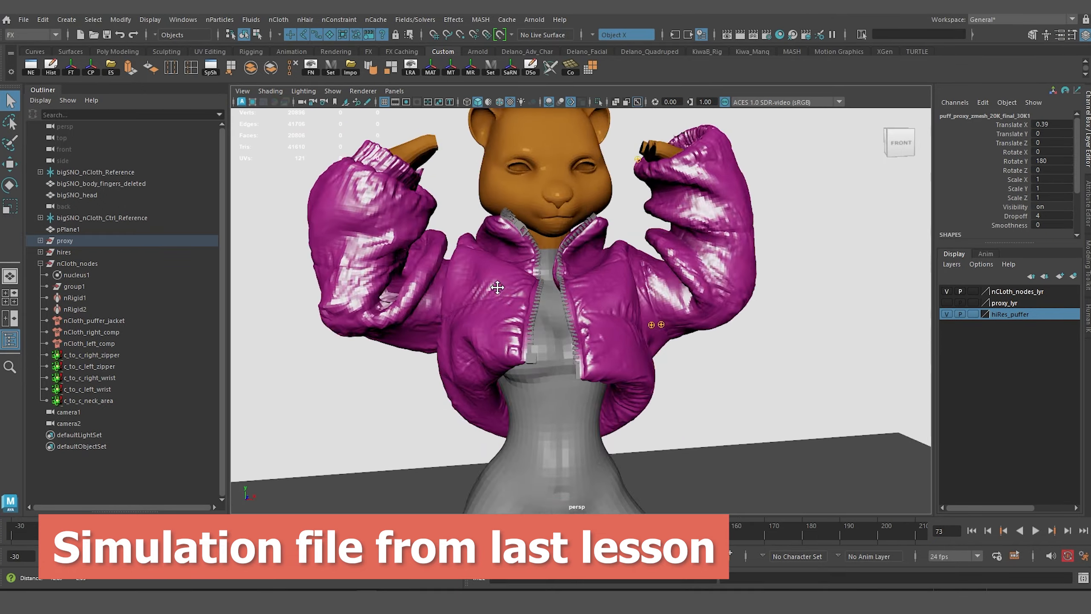
alt+drag(498, 288, 455, 296)
key(alt+v)
click(129, 532)
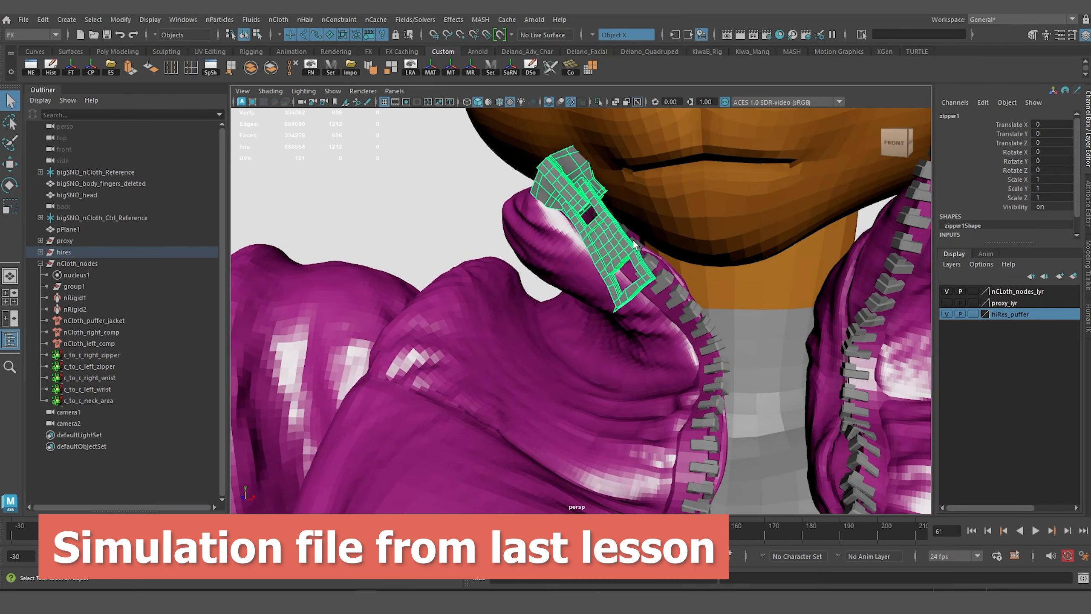
Step: Examine the selected high-resolution zipper piece at the collar up close and switch to the rigging commands
alt+right_drag(662, 269, 610, 240)
alt+drag(610, 241, 700, 247)
key(F3)
click(306, 19)
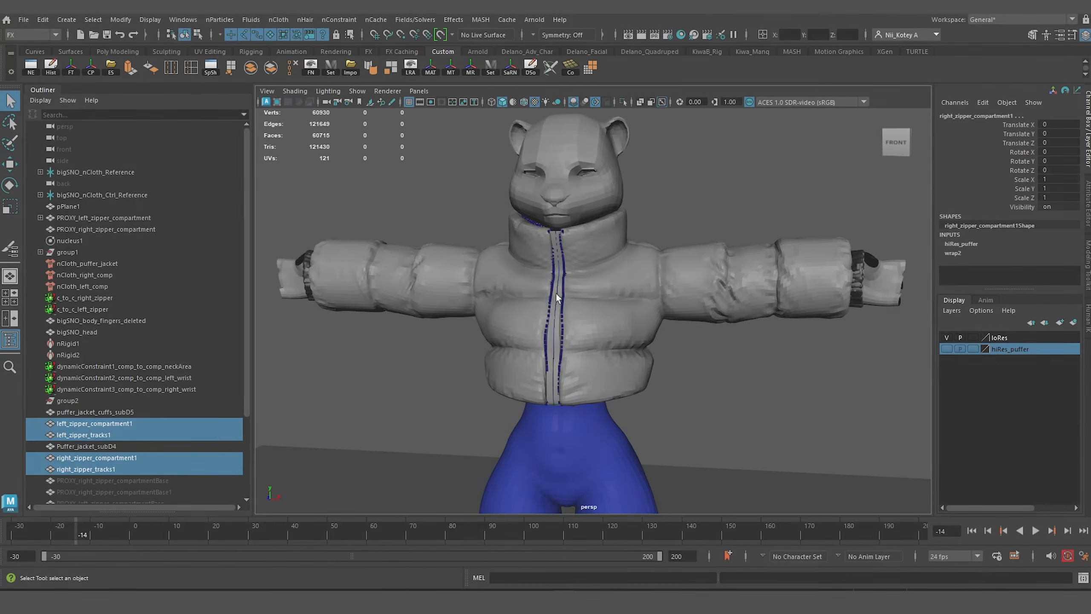
Step: Select the puffer jacket proxy and the right zipper compartment proxy in turn to examine each mesh
click(536, 306)
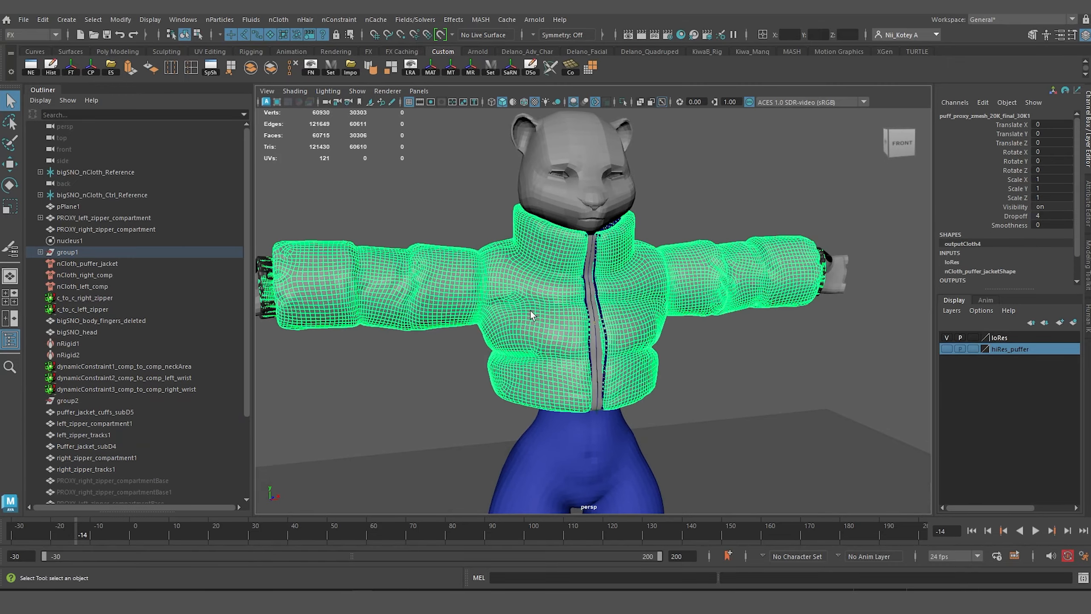
scroll(537, 309, up, 3)
scroll(536, 308, up, 3)
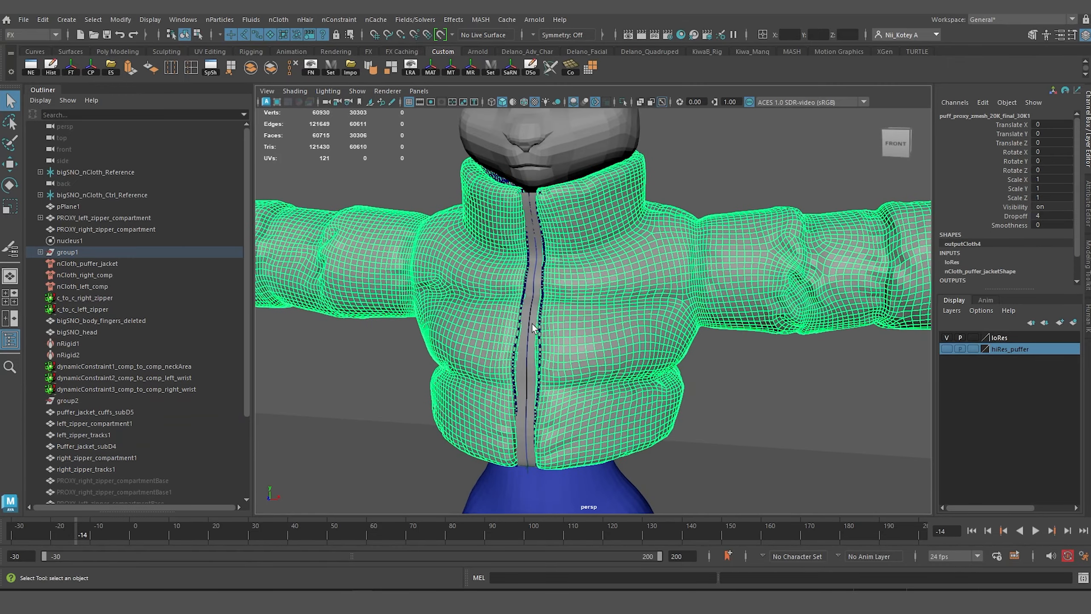
click(533, 324)
click(523, 346)
alt+drag(528, 370, 563, 374)
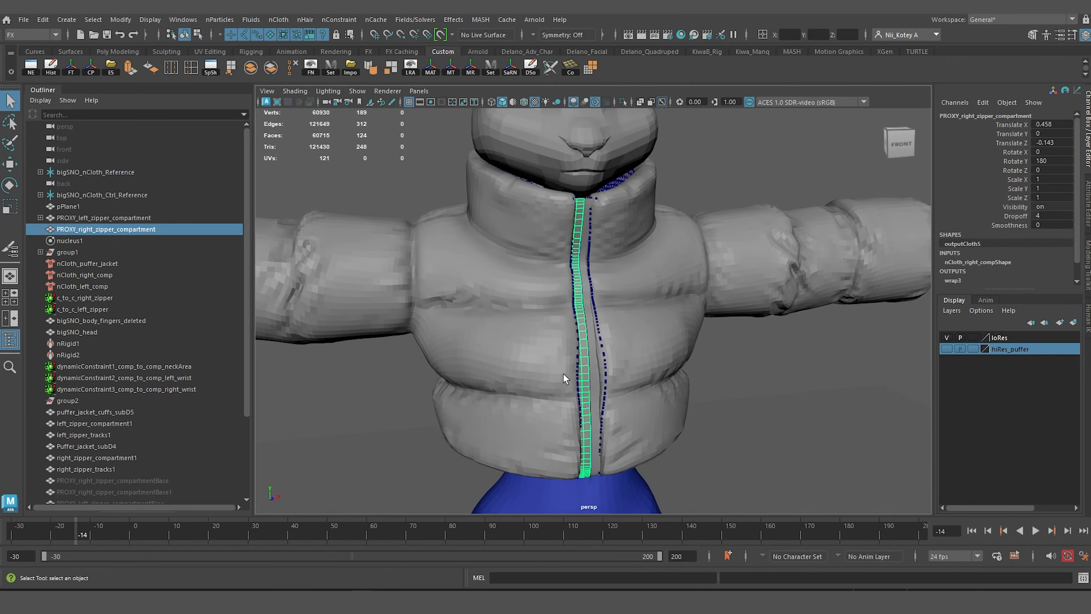
scroll(582, 358, up, 2)
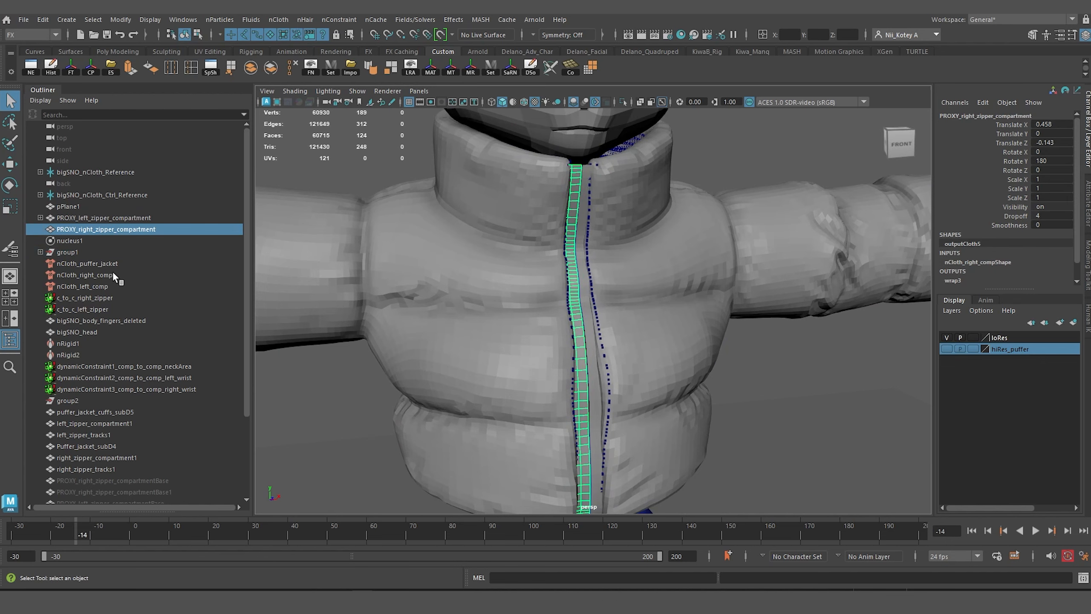
Step: Select the right and left zipper component-to-component constraints in turn to view where they attach along the jacket front
click(88, 298)
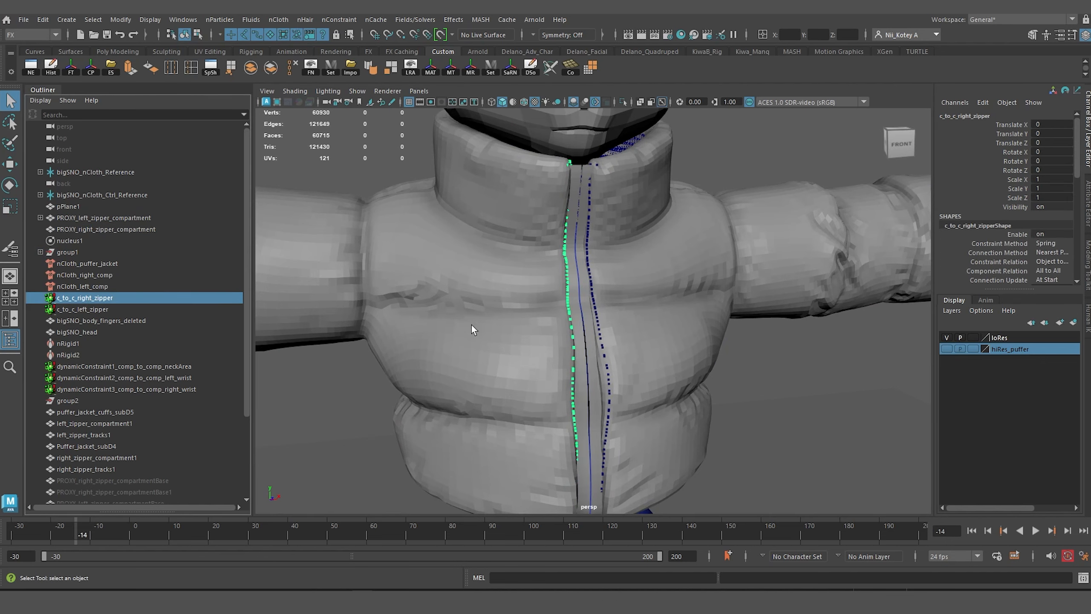
alt+drag(475, 324, 548, 324)
alt+right_drag(548, 324, 569, 341)
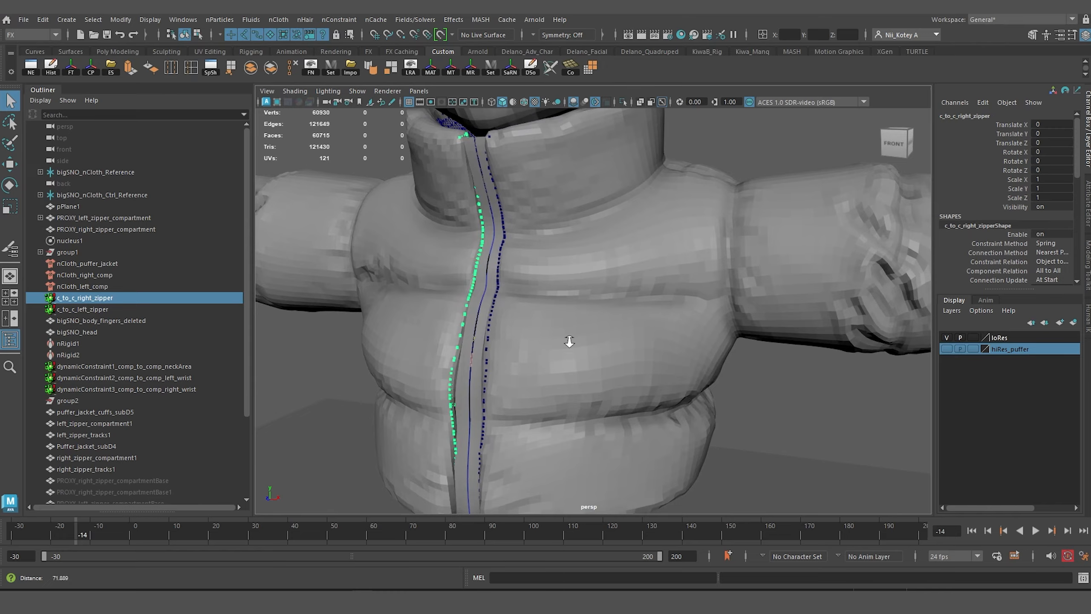
alt+middle_drag(570, 342, 606, 283)
click(84, 309)
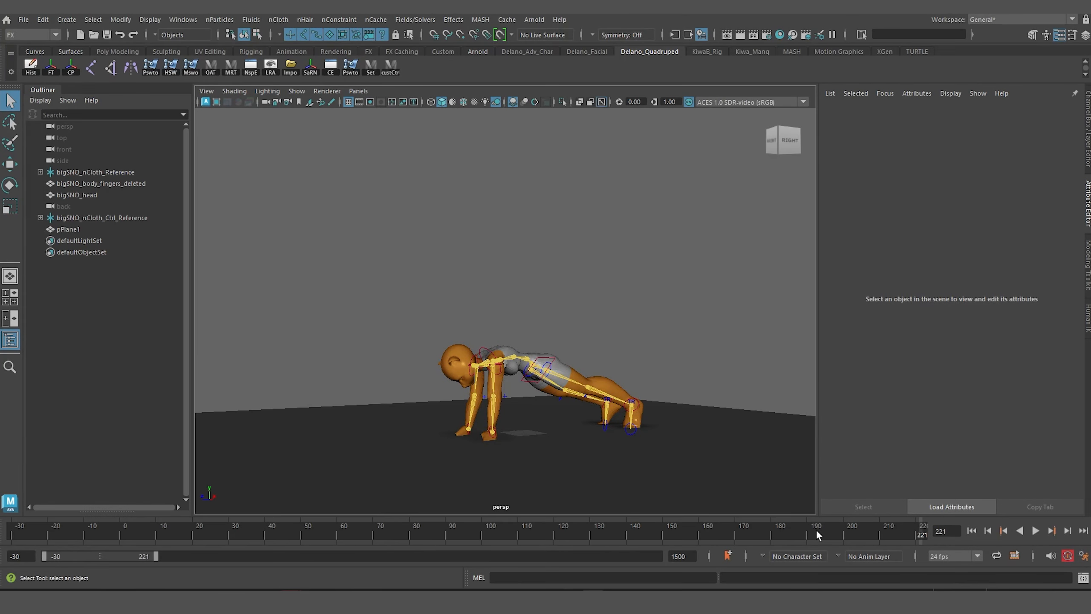
Step: Review the character's animation along the timeline, from the push-up pose back to the standing poses, from different angles
drag(818, 535, 79, 531)
alt+drag(240, 409, 327, 412)
drag(98, 531, 295, 515)
alt+drag(296, 434, 378, 434)
drag(331, 527, 251, 501)
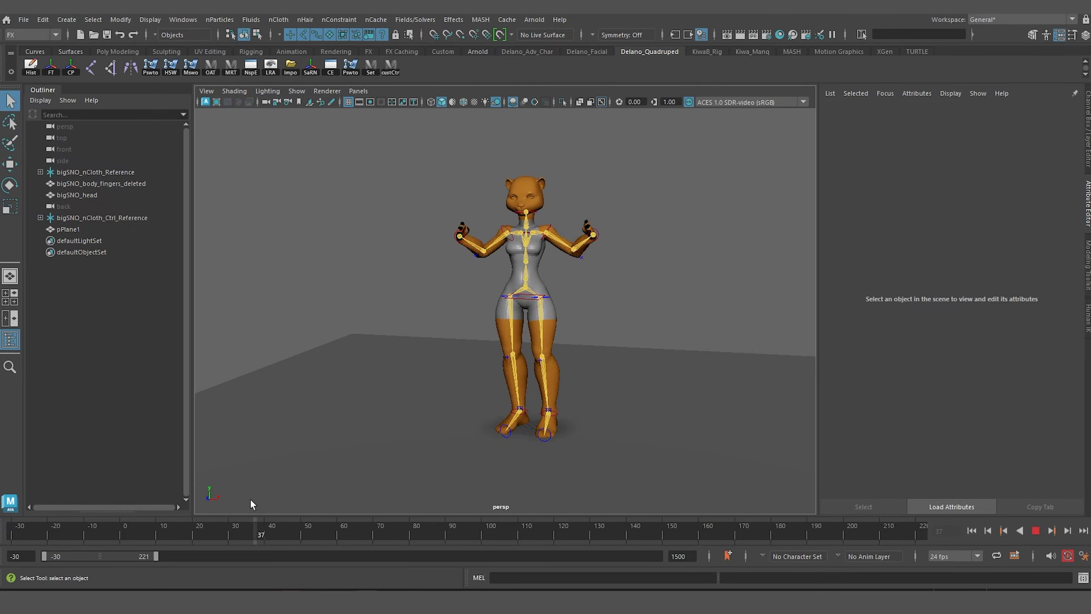
alt+drag(574, 402, 496, 352)
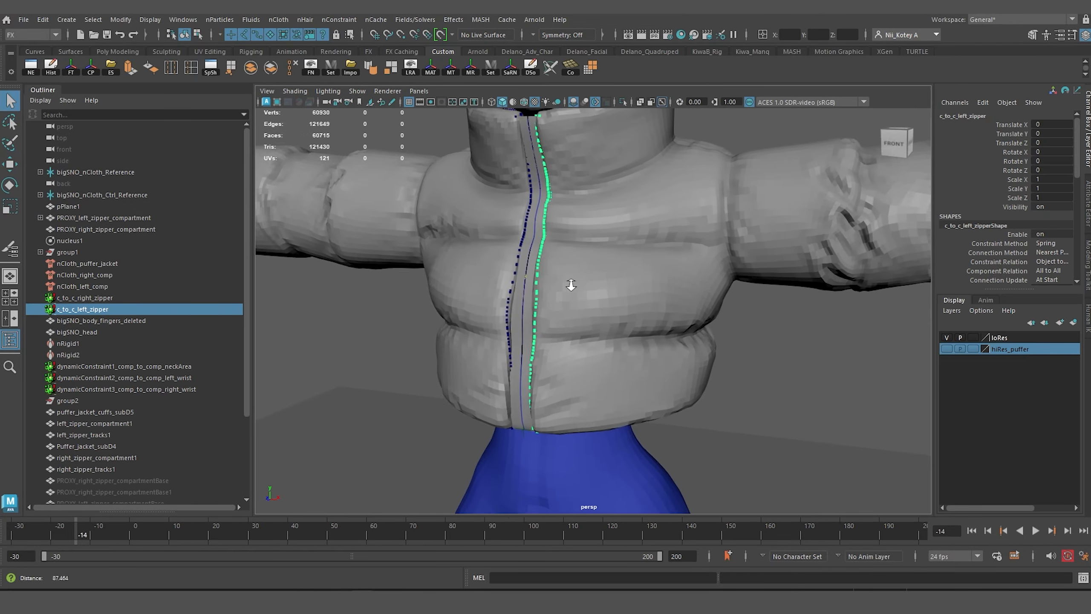
Step: Isolate the puffer jacket proxy together with the left and right zipper compartment proxies in the viewport
alt+drag(572, 285, 621, 319)
scroll(618, 318, down, 4)
alt+middle_drag(611, 299, 591, 369)
alt+drag(591, 369, 567, 366)
click(485, 320)
scroll(540, 408, up, 3)
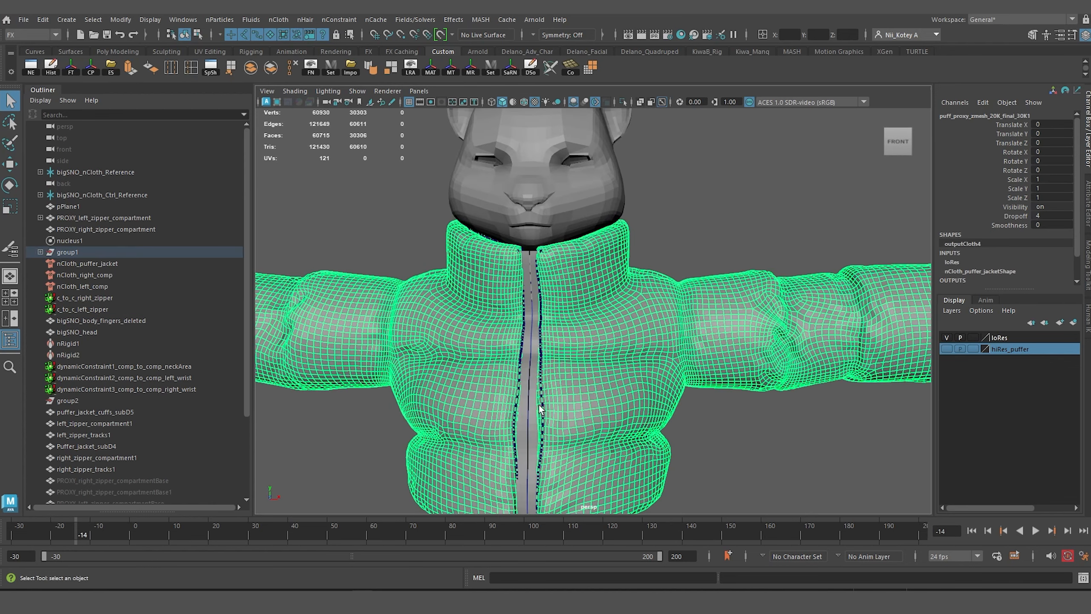
shift+click(532, 413)
shift+click(523, 415)
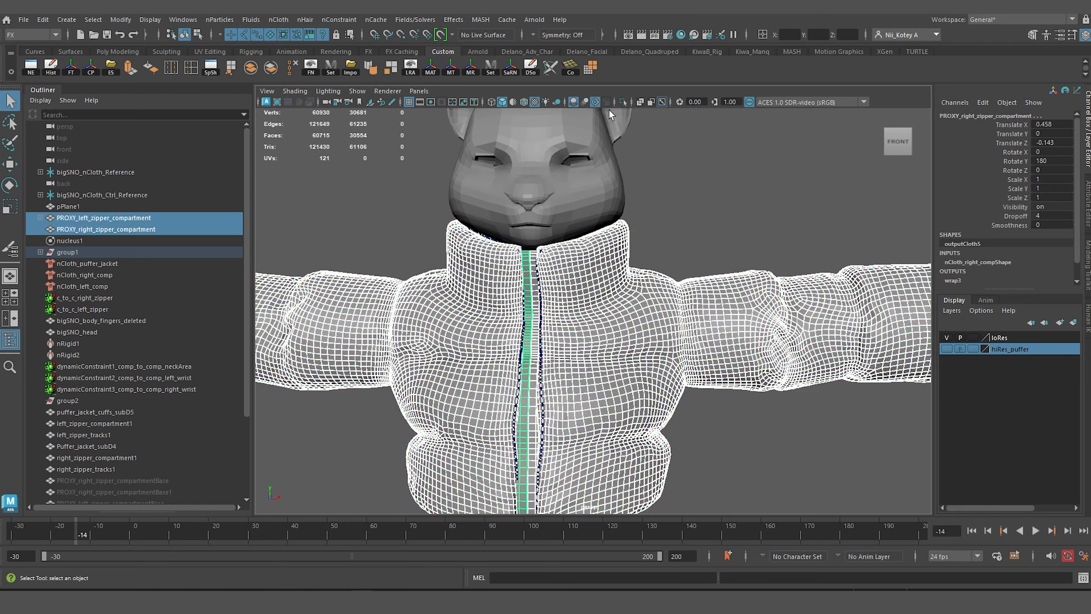
click(623, 102)
Step: Deselect everything and inspect the isolated jacket from above, looking through its neck opening
scroll(627, 308, down, 3)
alt+drag(593, 314, 684, 397)
click(688, 396)
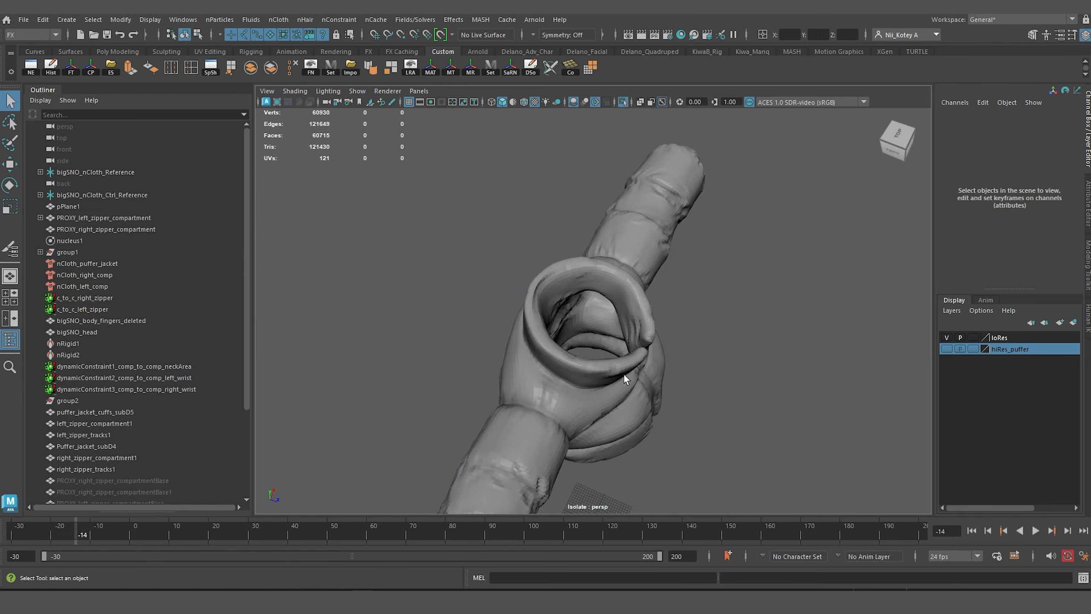
scroll(625, 379, up, 4)
alt+drag(624, 379, 555, 324)
scroll(574, 330, down, 4)
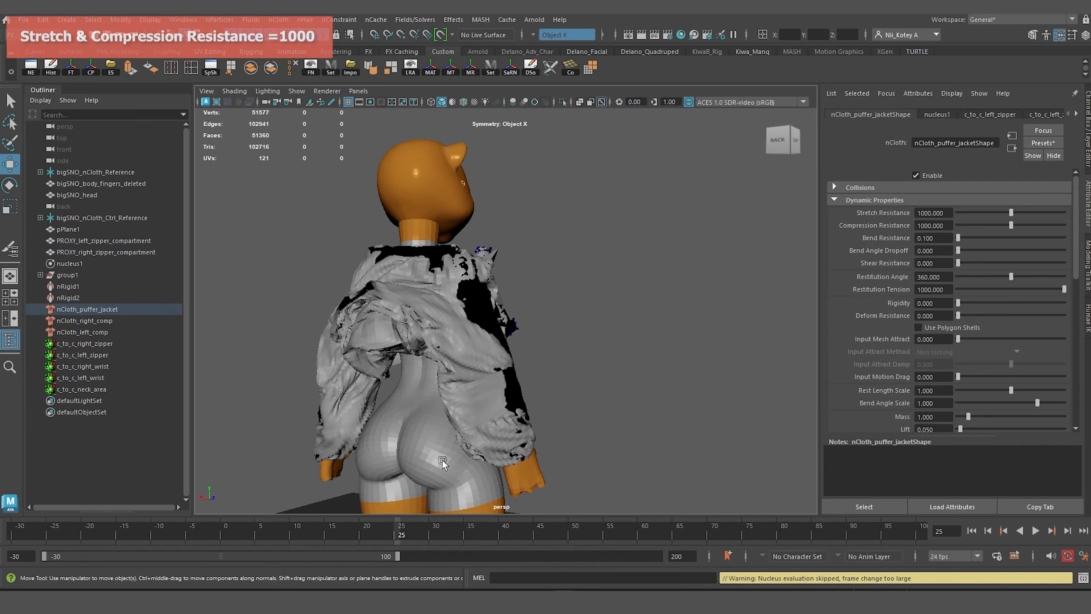
Step: Play the cloth simulation from behind with Stretch Resistance and Compression Resistance at 1000, and stop it
key(alt+v)
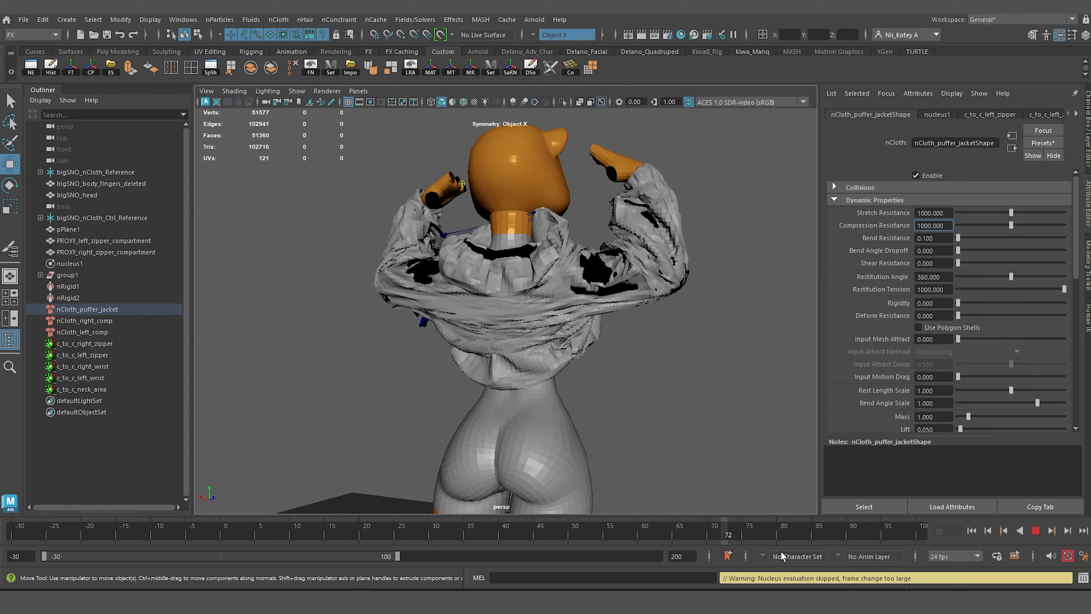
key(Escape)
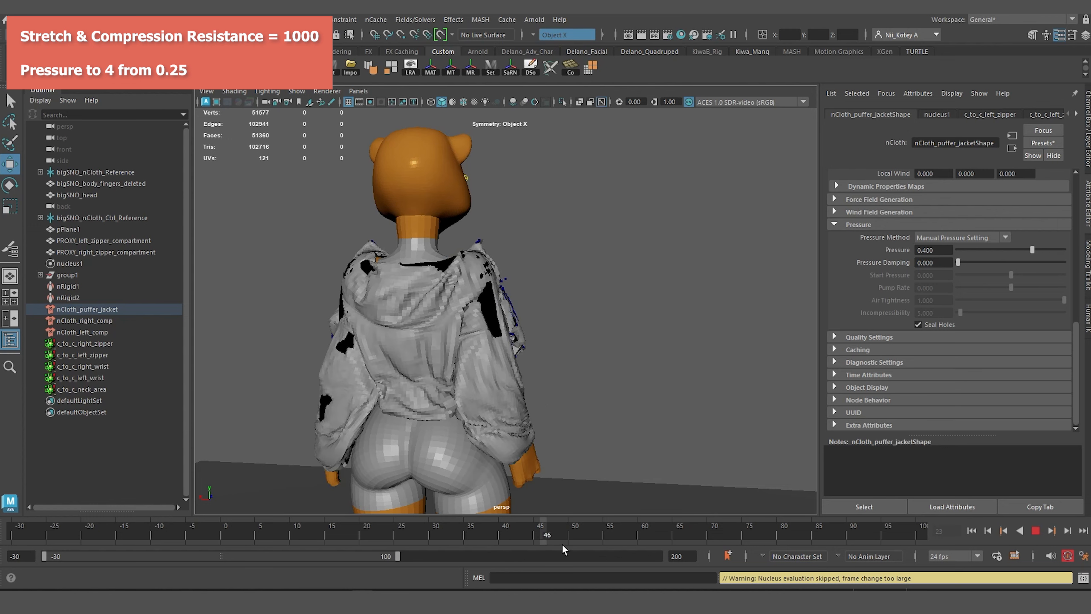
Step: Play the cloth simulation with Pressure at 0.4, pausing to check the jacket's back and resuming past frame 64
key(Escape)
alt+drag(608, 415, 588, 409)
key(alt+v)
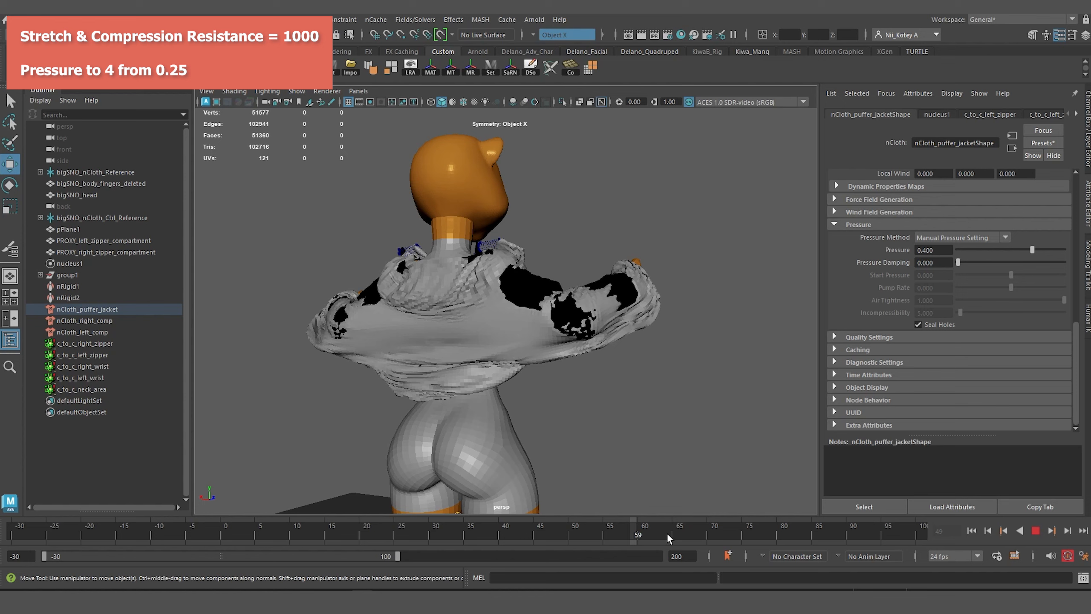
click(669, 533)
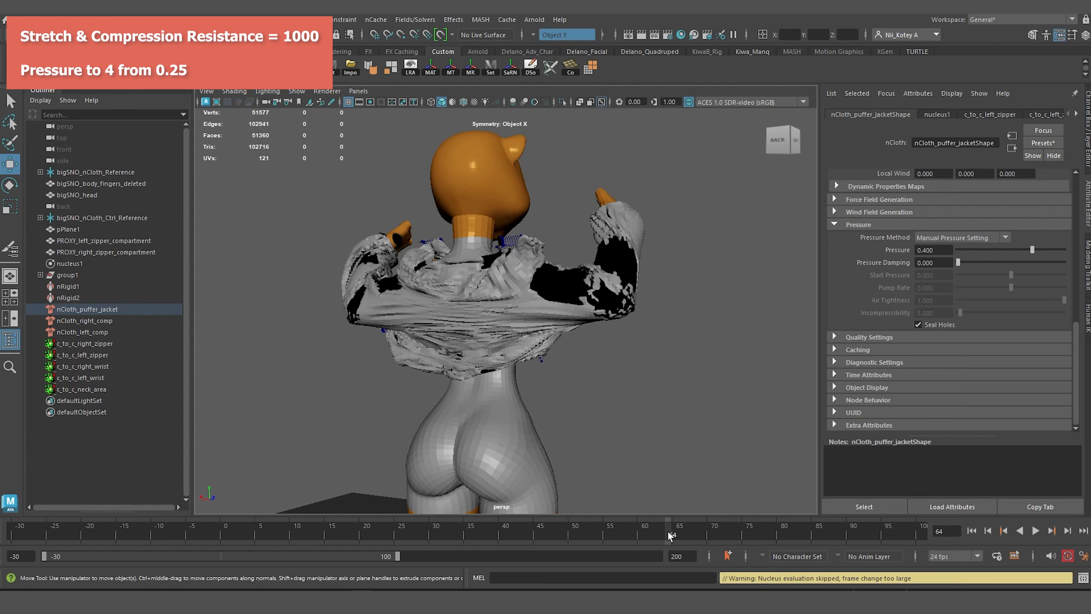
key(alt+v)
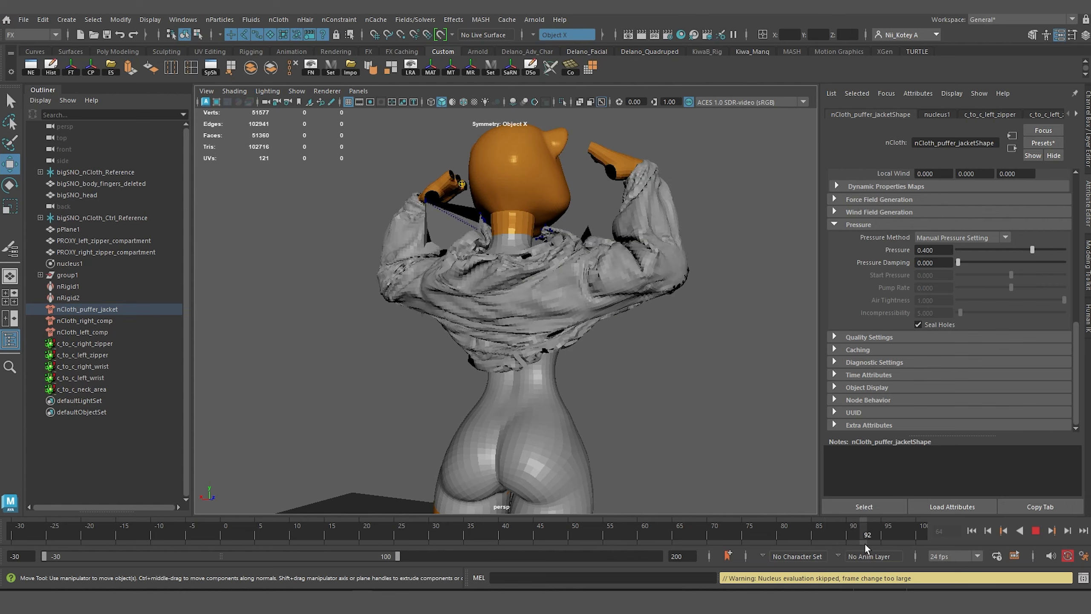
key(alt+v)
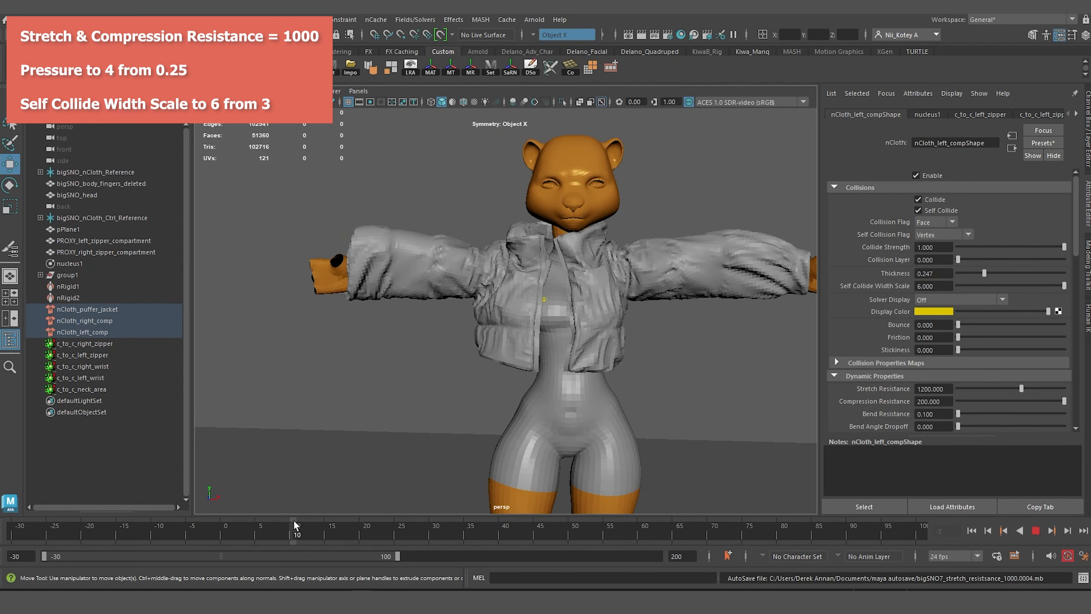
Step: Review the cloth simulation with Self Collide Width Scale at 6 from the front and the back
drag(369, 516, 871, 545)
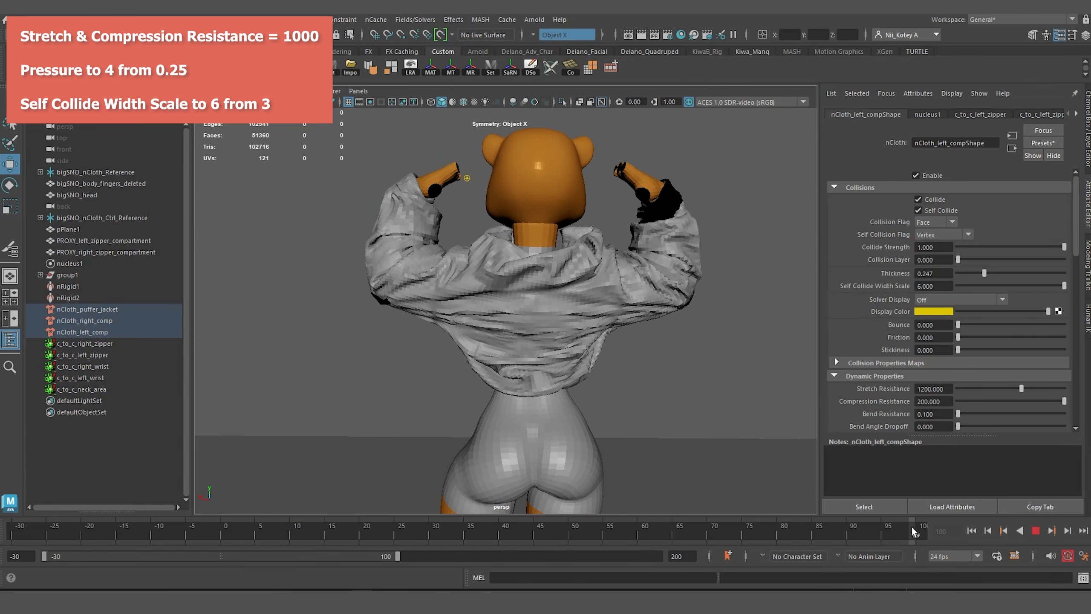
mouse_move(912, 527)
mouse_down()
mouse_move(726, 544)
mouse_move(371, 535)
mouse_move(487, 534)
mouse_move(796, 564)
mouse_move(869, 551)
mouse_move(445, 549)
mouse_move(538, 536)
mouse_move(840, 541)
mouse_up()
drag(924, 546, 231, 543)
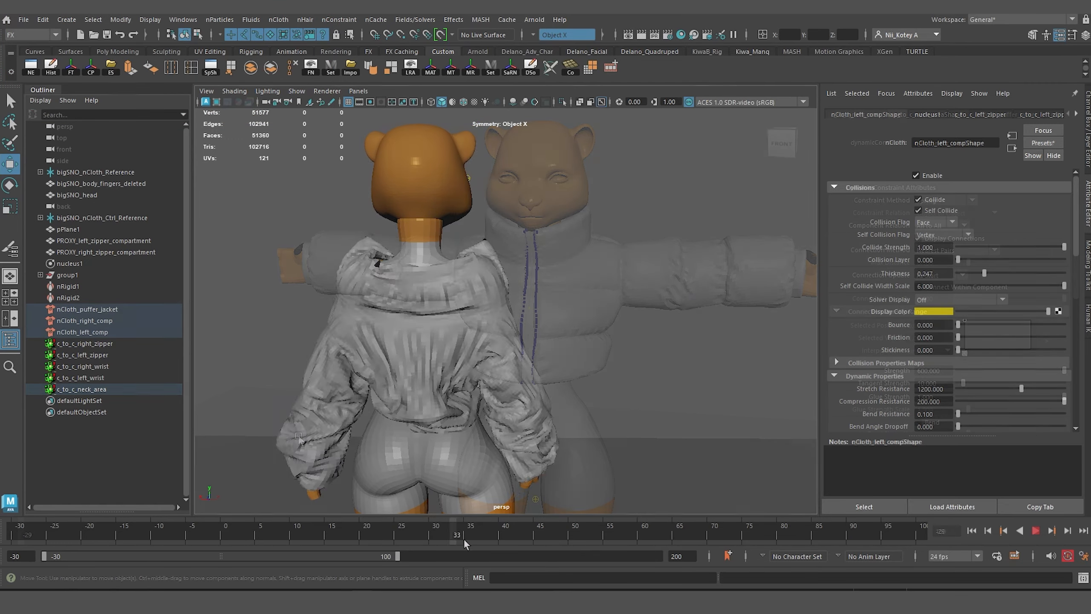
Step: Play the cloth simulation with the neck area constraint's Strength at 600 through frame 100 and inspect the jacket's back
click(181, 527)
mouse_move(219, 533)
mouse_down()
mouse_move(500, 530)
mouse_move(920, 570)
mouse_up()
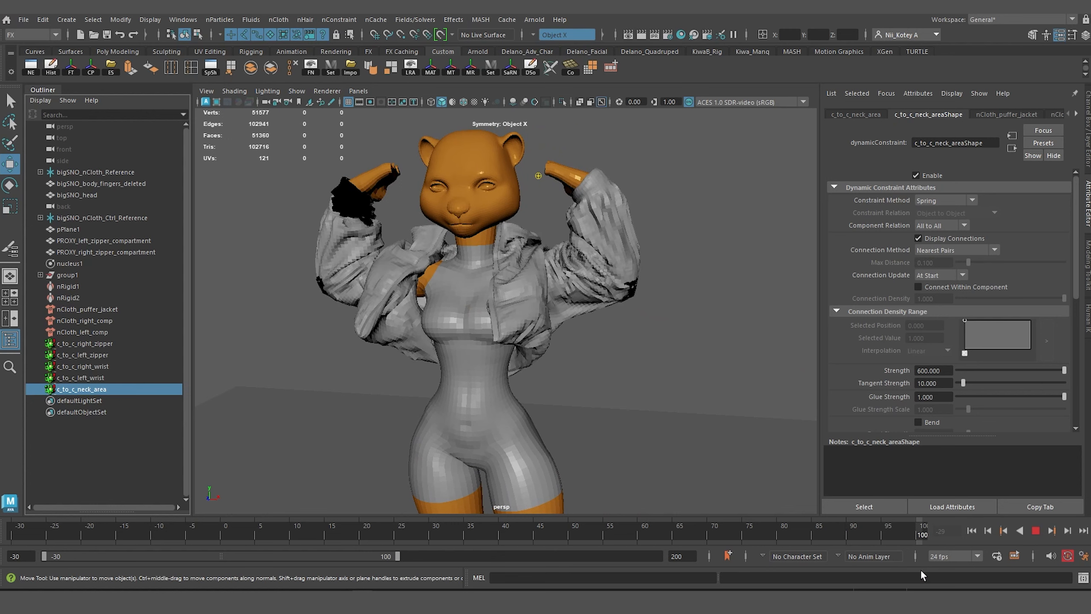
alt+drag(451, 344, 660, 346)
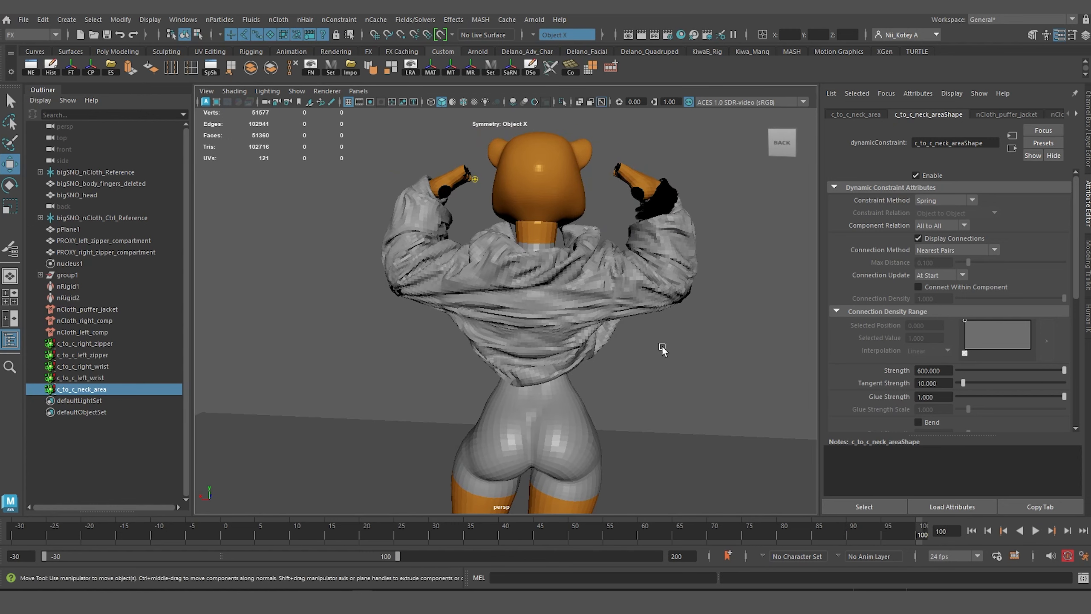
Step: Play the cloth simulation from the first frame with Damp at 100 and review the jacket from the back and front
click(972, 530)
key(alt+v)
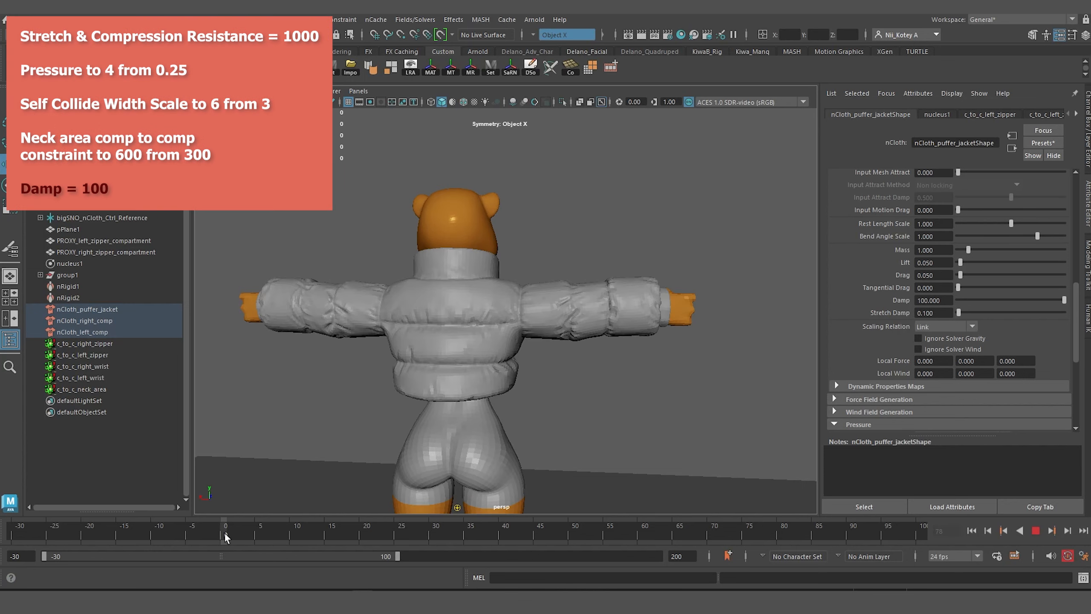
drag(227, 537, 421, 550)
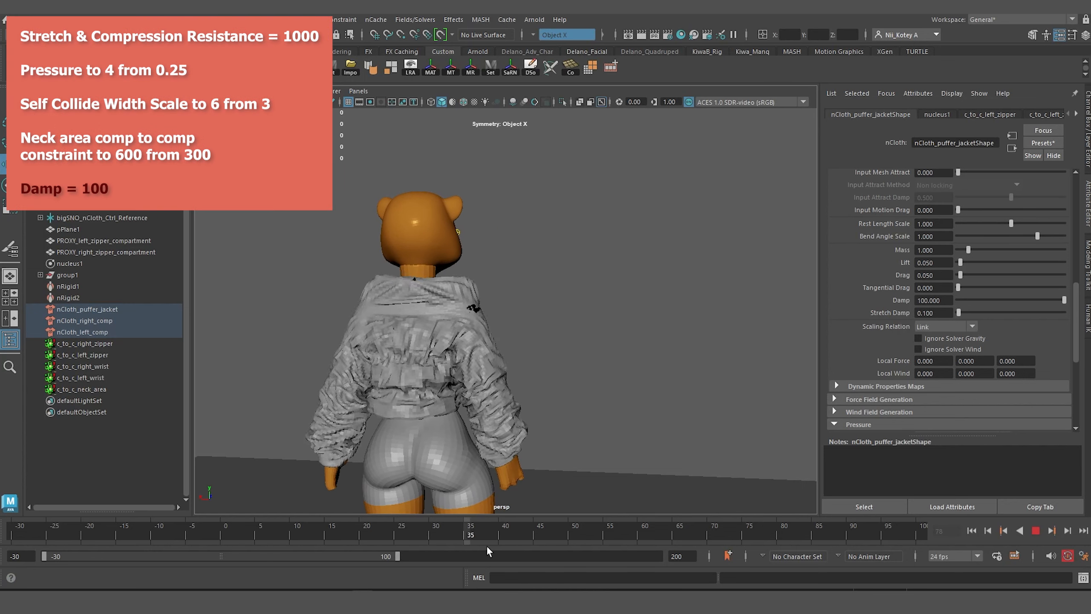
drag(486, 545, 773, 516)
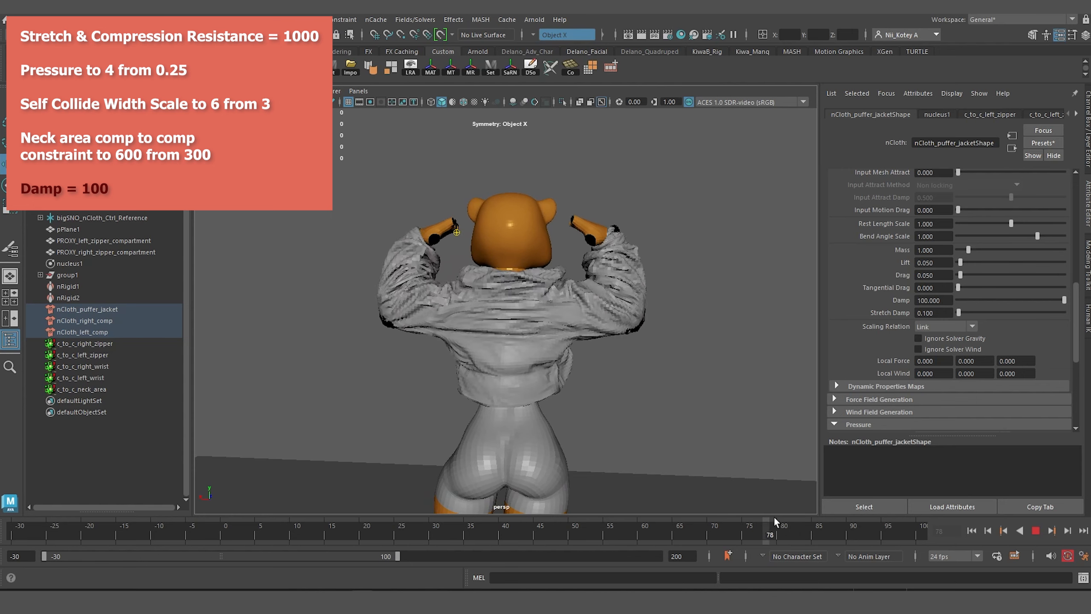
drag(893, 529, 895, 528)
alt+drag(807, 363, 747, 351)
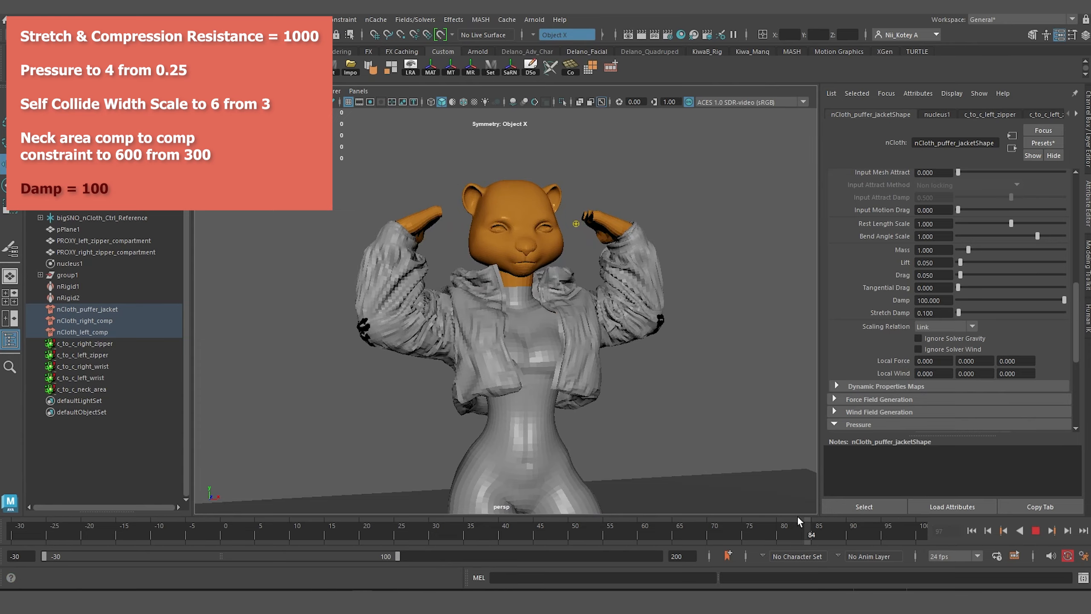
drag(797, 515, 840, 542)
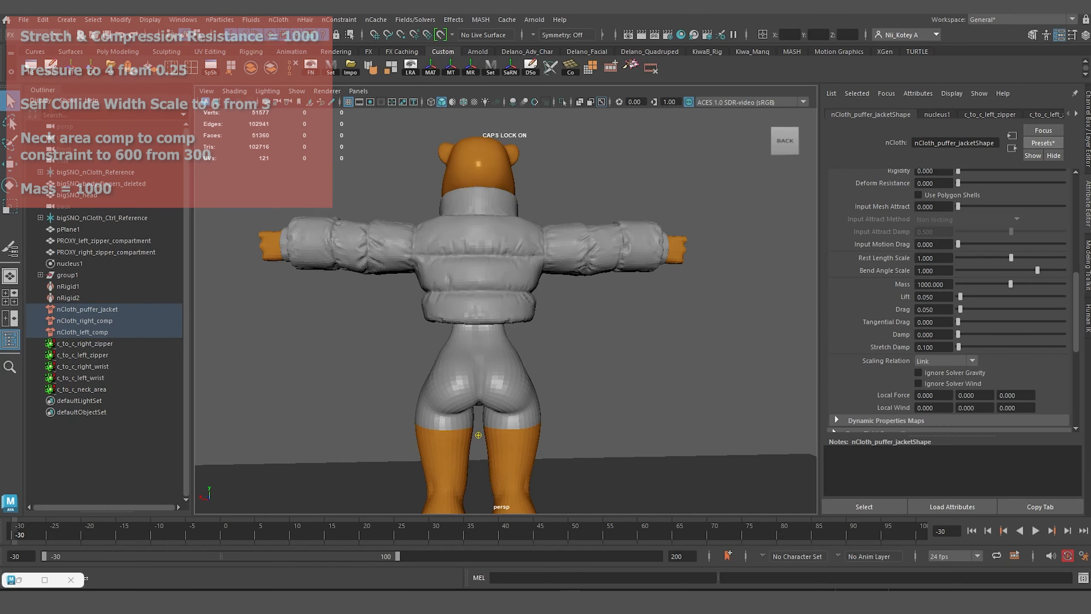
Step: Play the cloth simulation with Mass at 1000 and review the jacket from the back and front
click(1036, 530)
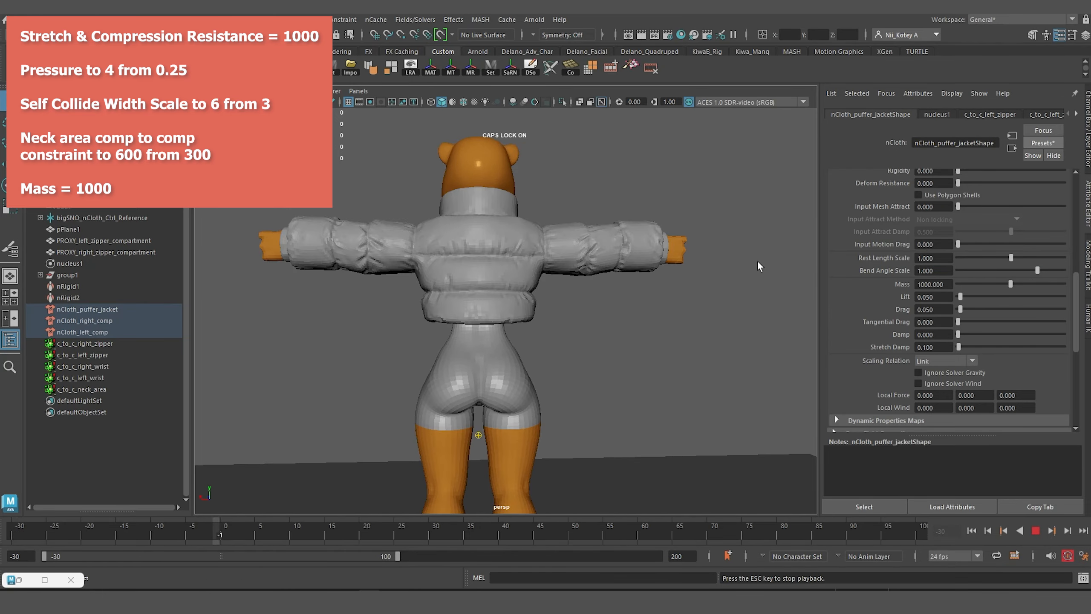
alt+drag(468, 303, 660, 338)
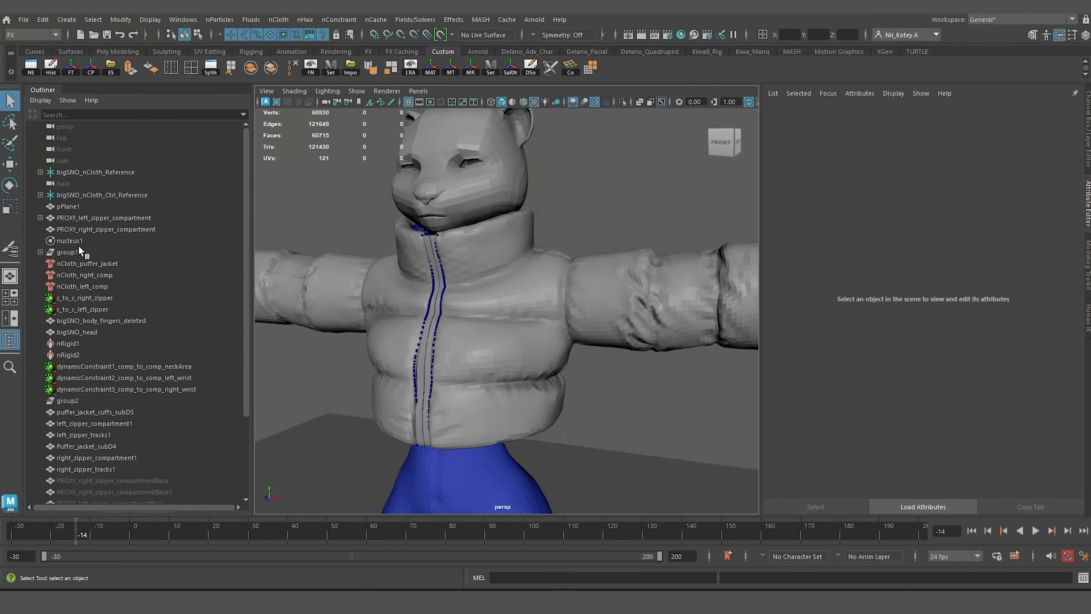
click(78, 243)
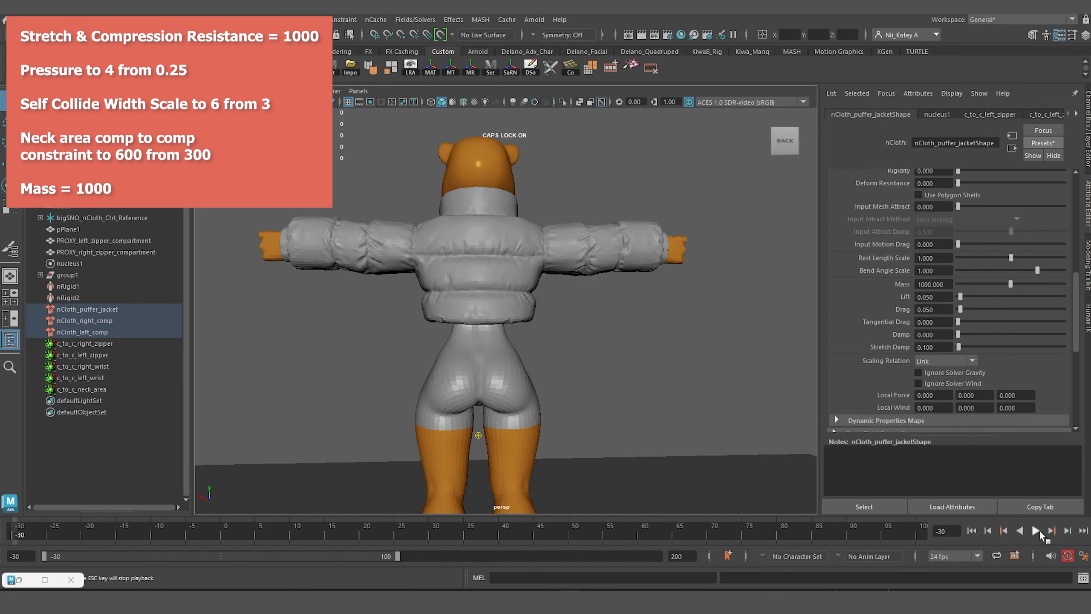
click(1039, 531)
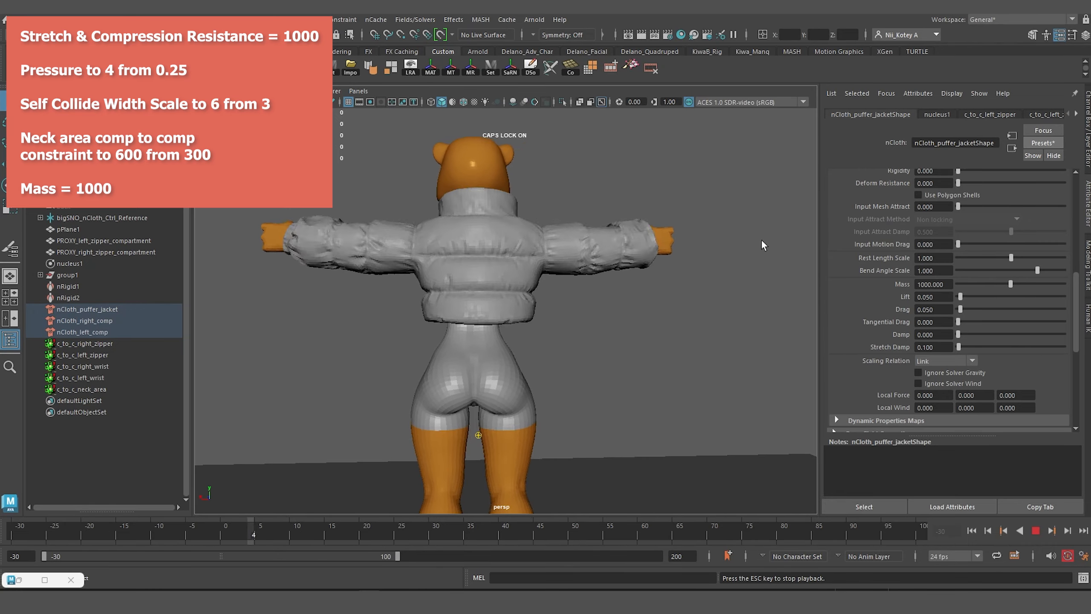
alt+drag(601, 336, 659, 337)
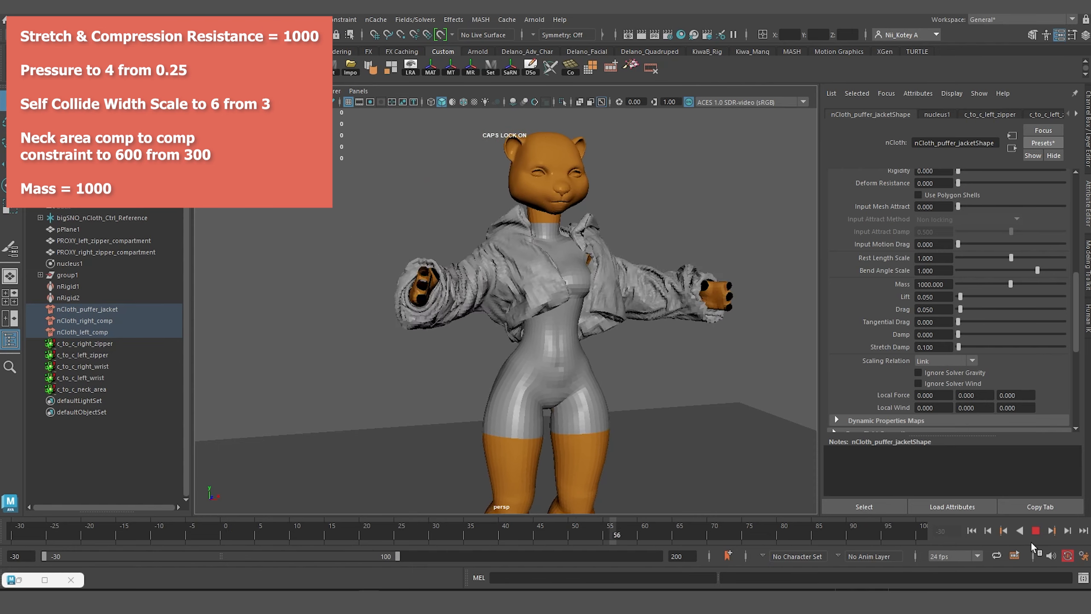
click(1036, 530)
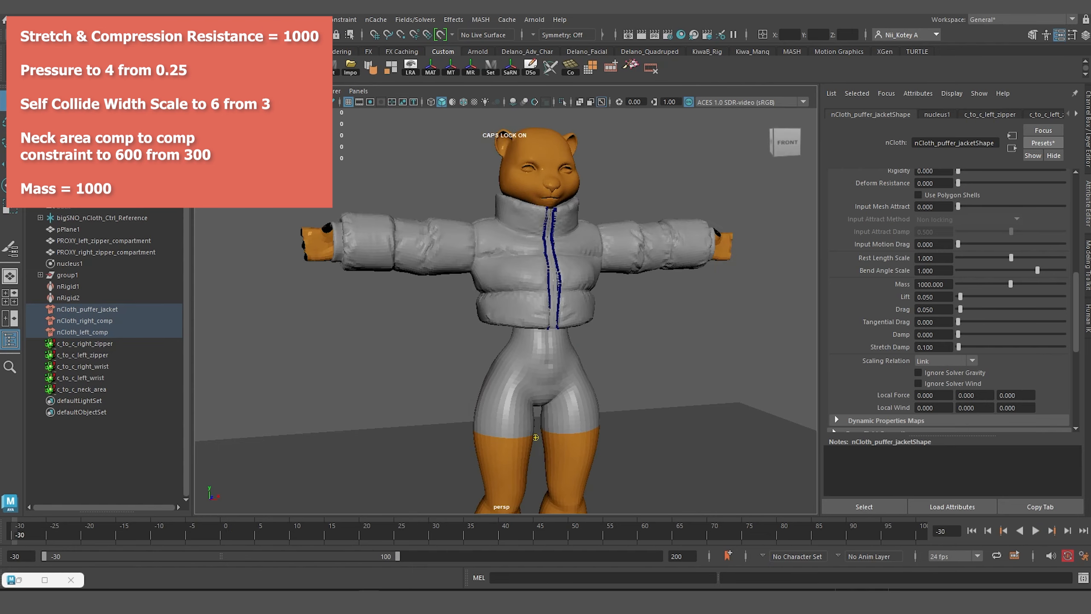
alt+drag(610, 309, 413, 307)
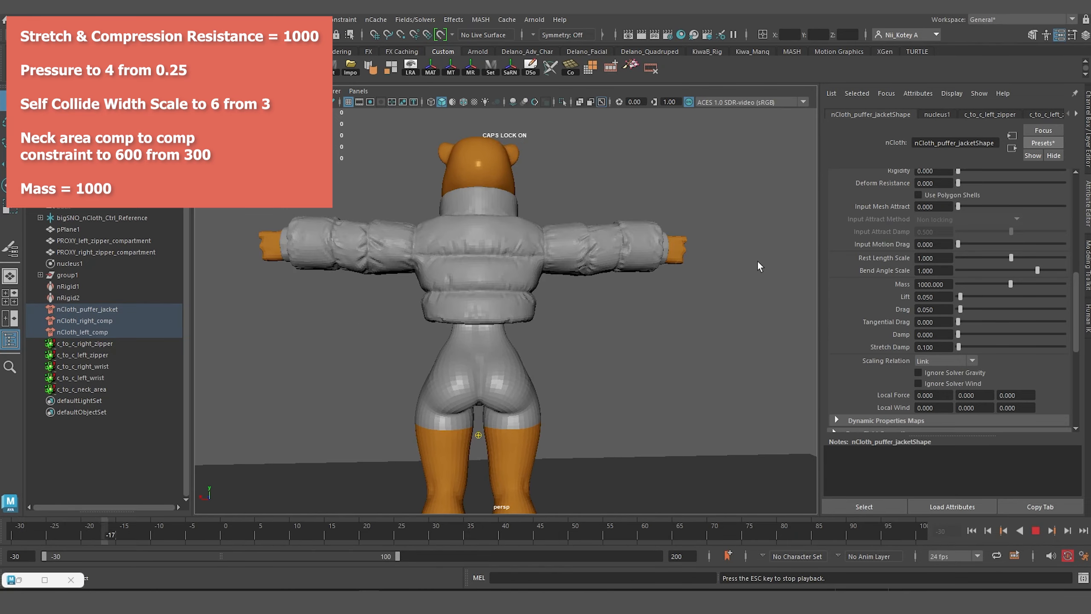
alt+drag(760, 258, 660, 337)
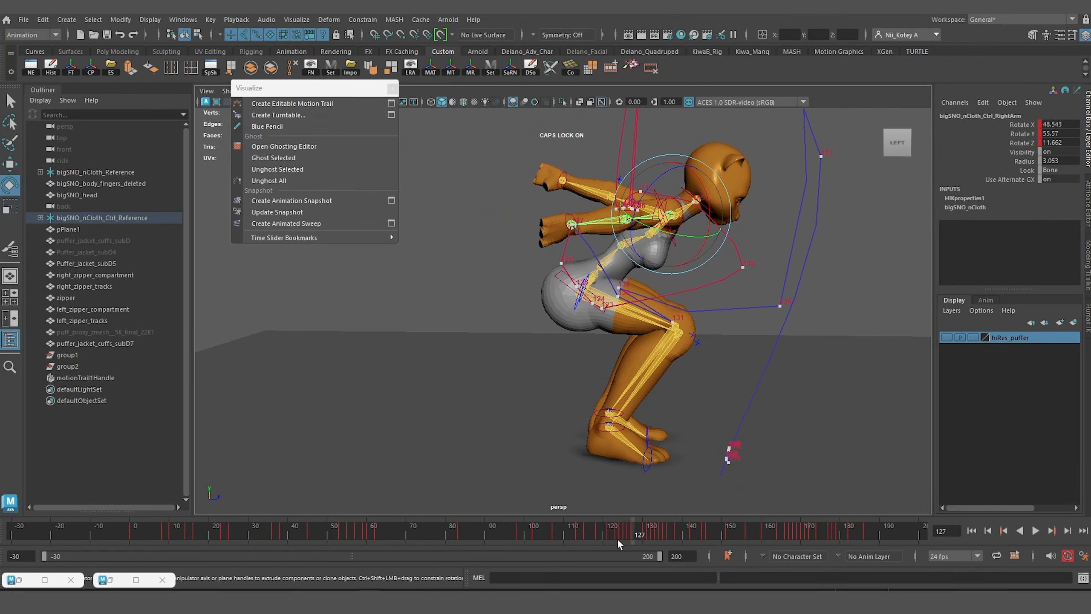
Step: Key the right arm control's rotation at frame 130 while checking its motion trail from behind
drag(617, 538, 643, 531)
alt+drag(644, 412, 688, 459)
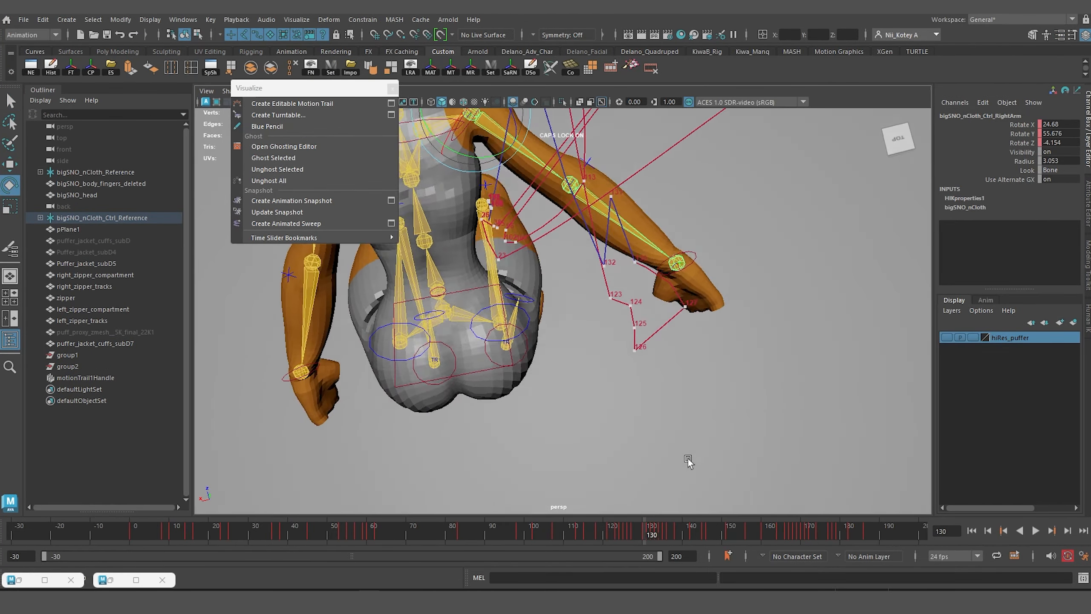
key(alt+v)
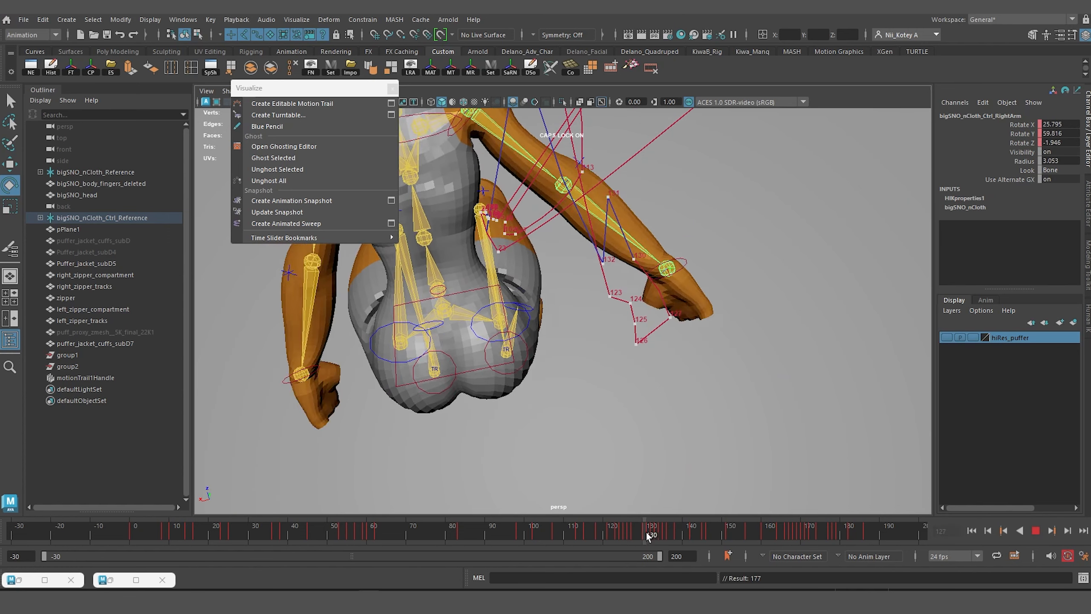
drag(646, 532, 649, 533)
alt+middle_drag(558, 301, 567, 357)
drag(494, 213, 444, 211)
key(ctrl+z)
click(645, 531)
key(s)
Step: Adjust the right arm control's rotation at frame 131, key it, and scrub through the following frames
drag(647, 534, 653, 528)
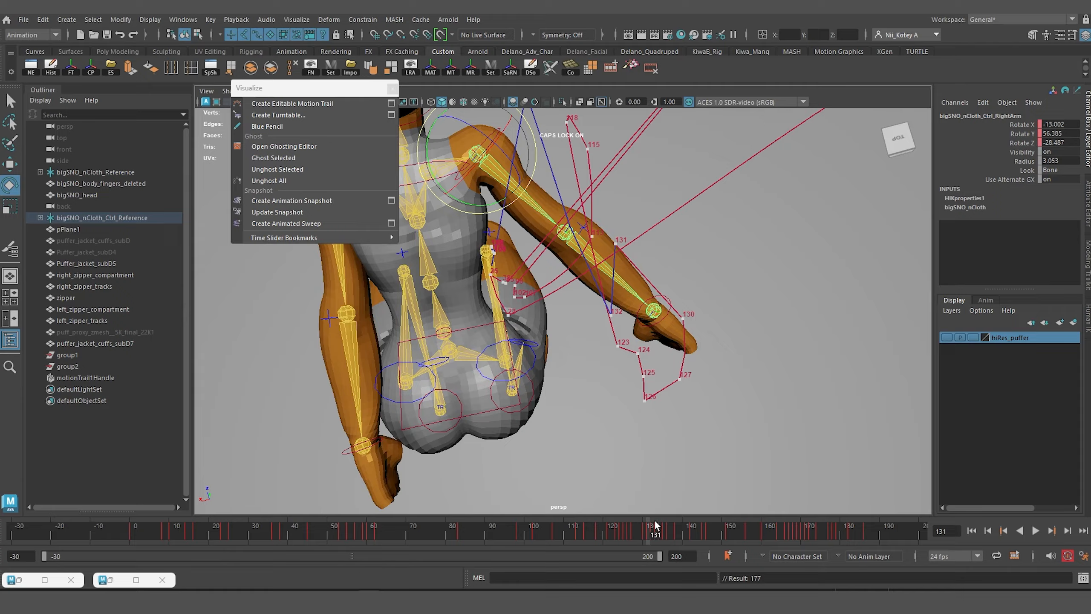
drag(448, 206, 444, 201)
key(s)
alt+drag(670, 275, 567, 252)
key(s)
alt+drag(567, 258, 708, 302)
drag(657, 531, 708, 540)
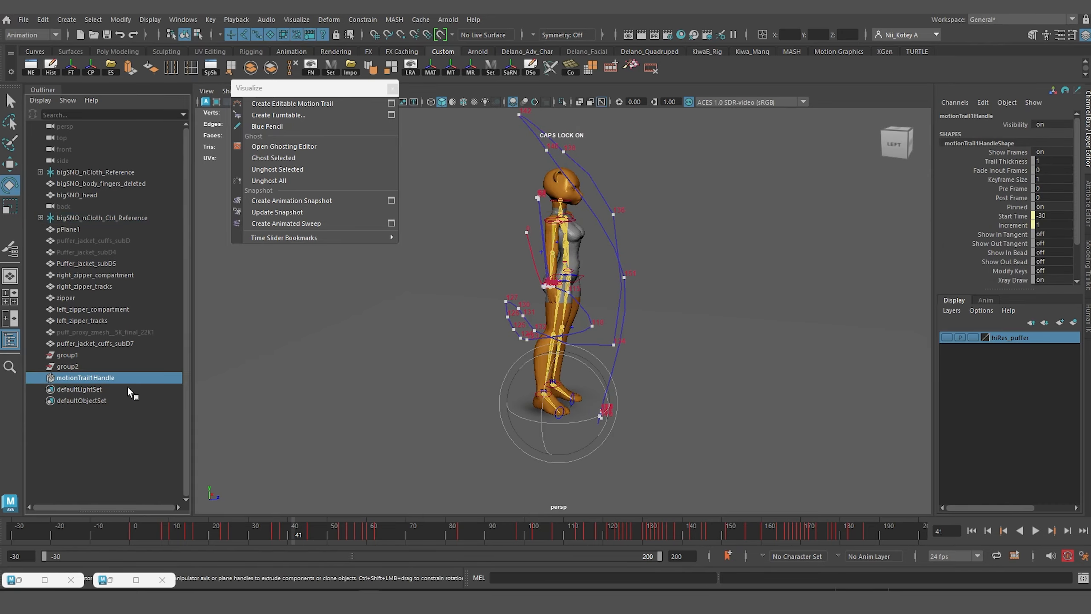
Step: Inspect the left arm's motion trail around frame 131 from several angles and scrub back to frame 88
alt+drag(601, 300, 678, 296)
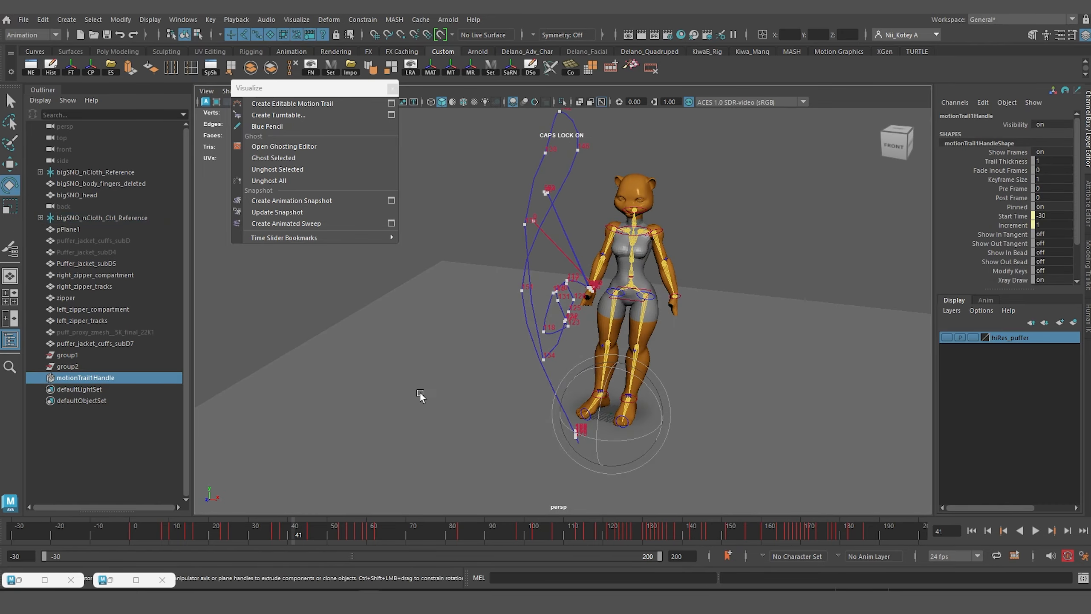
click(679, 296)
alt+drag(596, 300, 507, 282)
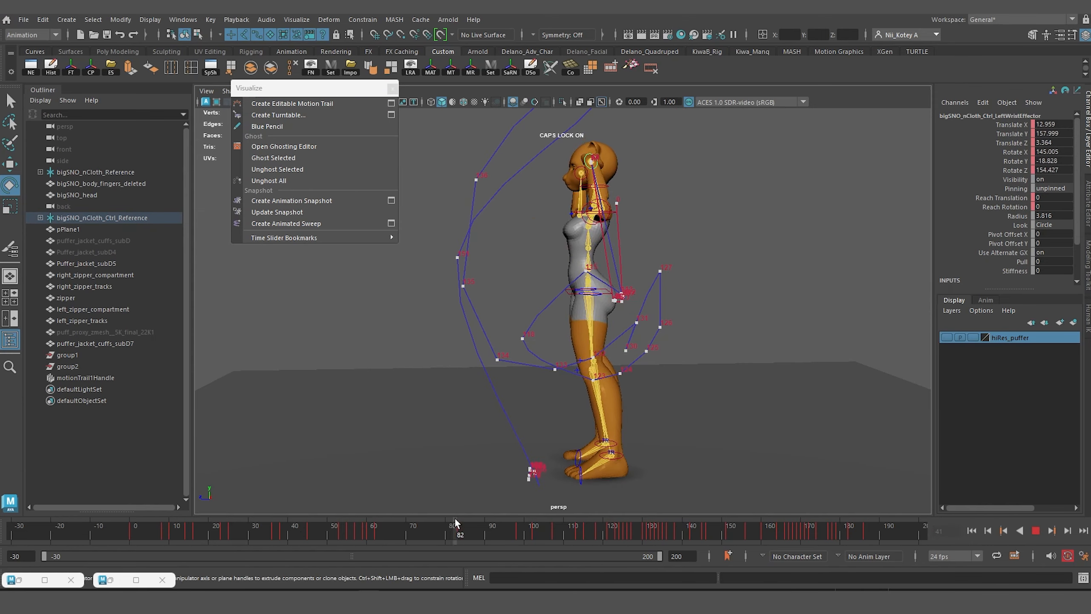
click(640, 532)
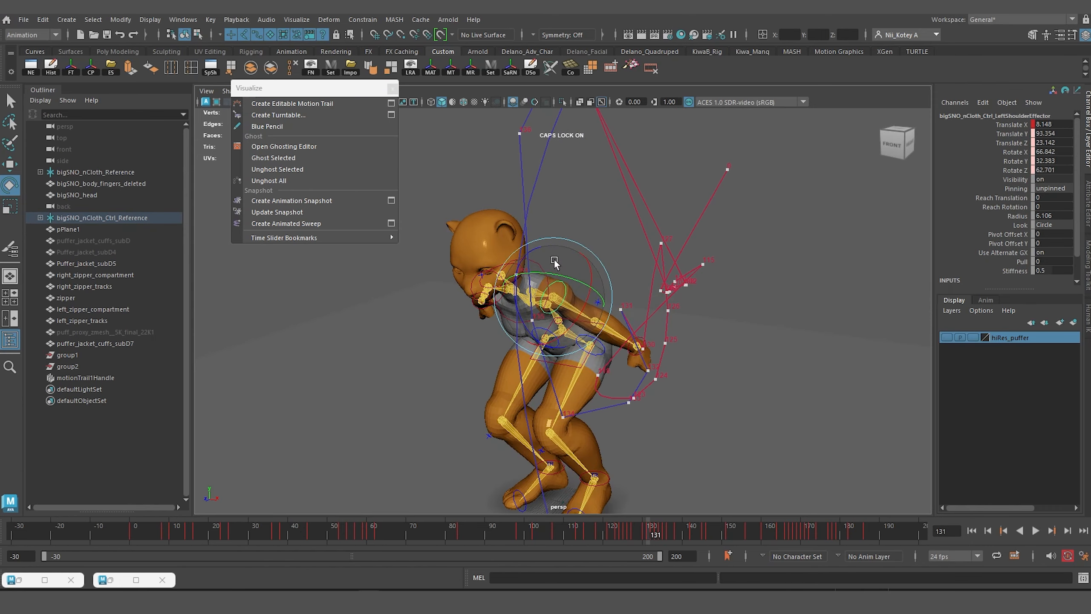
mouse_move(650, 537)
mouse_down()
mouse_move(662, 536)
mouse_move(648, 536)
mouse_up()
alt+drag(675, 331, 712, 322)
mouse_move(671, 534)
mouse_down()
mouse_move(672, 521)
mouse_move(470, 494)
mouse_move(190, 499)
mouse_move(228, 520)
mouse_move(566, 551)
mouse_move(493, 515)
mouse_up()
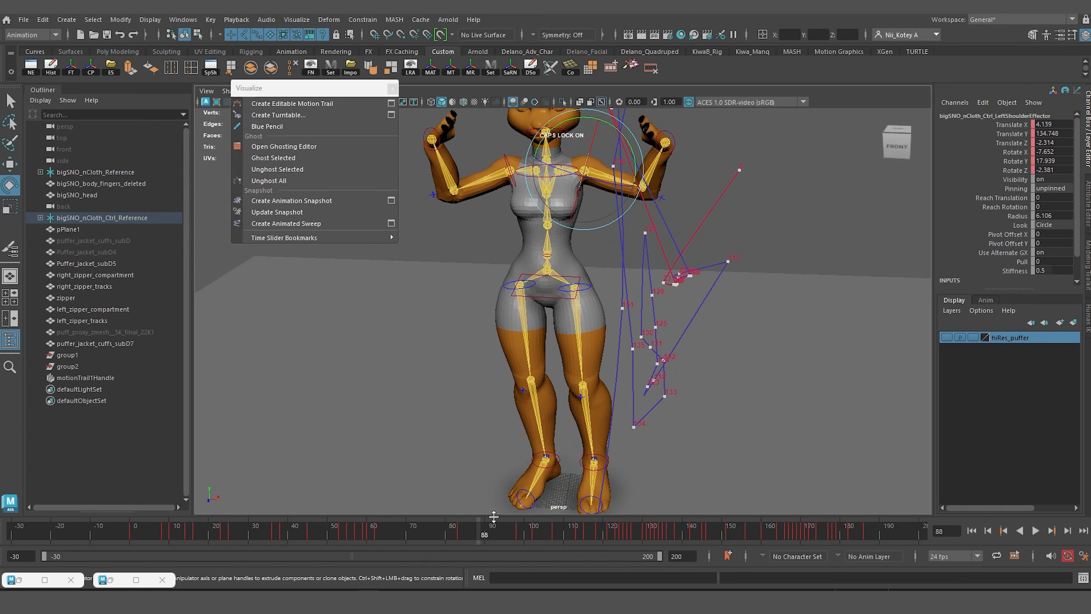
Step: Open the character's HumanIK controls and try HIK Mode: Selection on the hips effector
click(1085, 322)
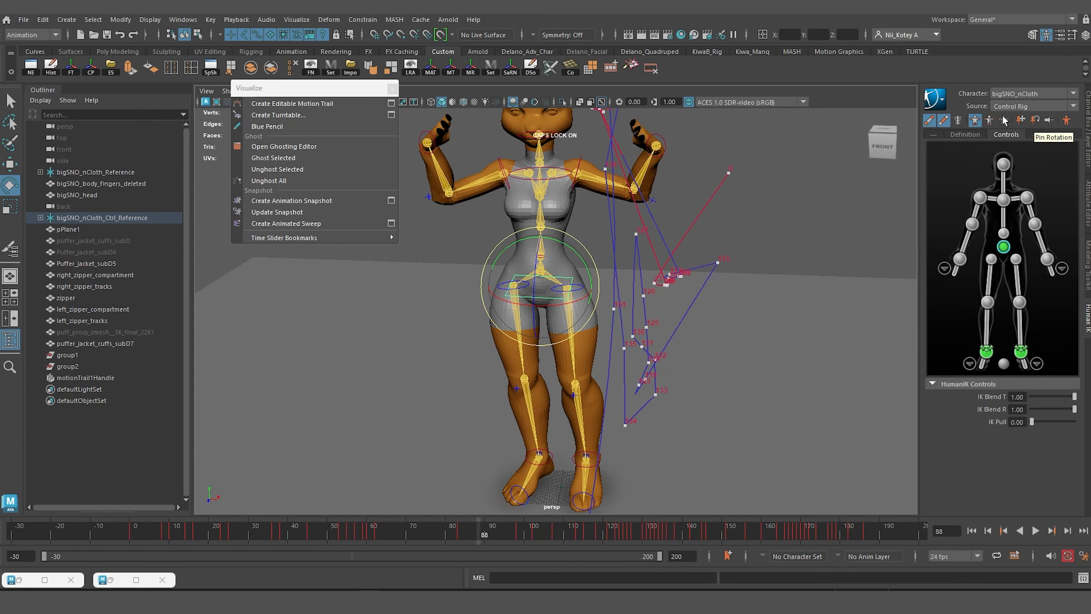
right_click(531, 302)
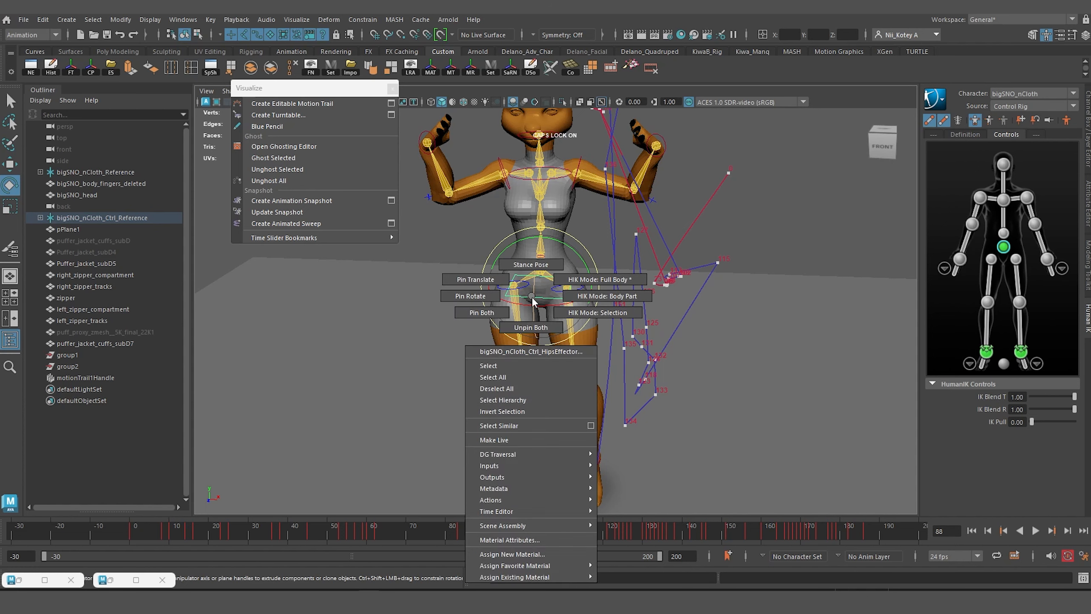
click(568, 312)
key(ctrl+z)
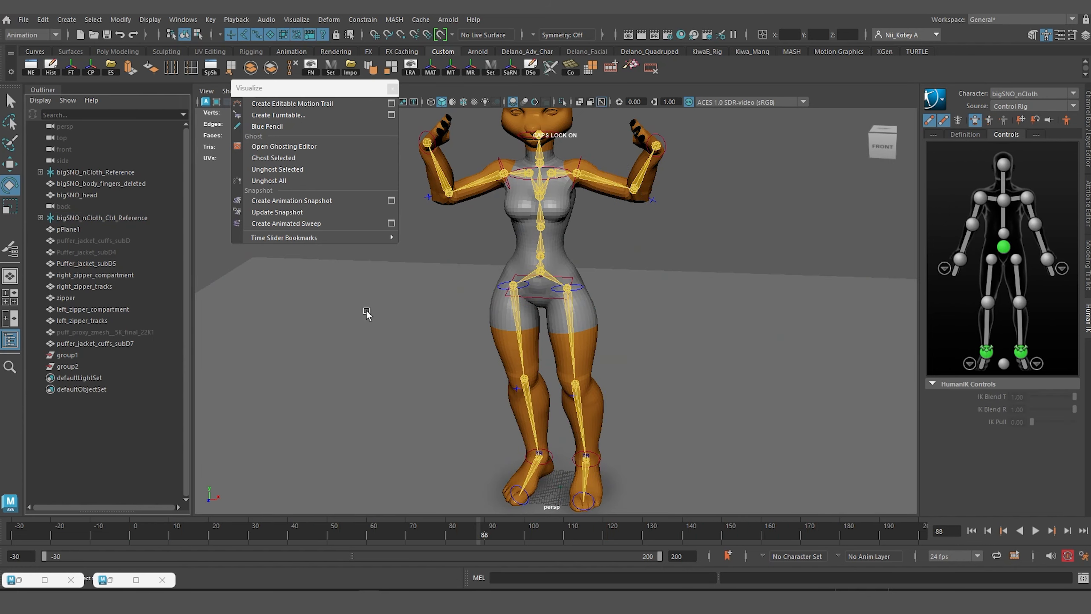
Step: Add all of the character's IK and FK controls to the selection through HumanIK
scroll(368, 314, down, 2)
alt+drag(368, 314, 404, 333)
click(943, 104)
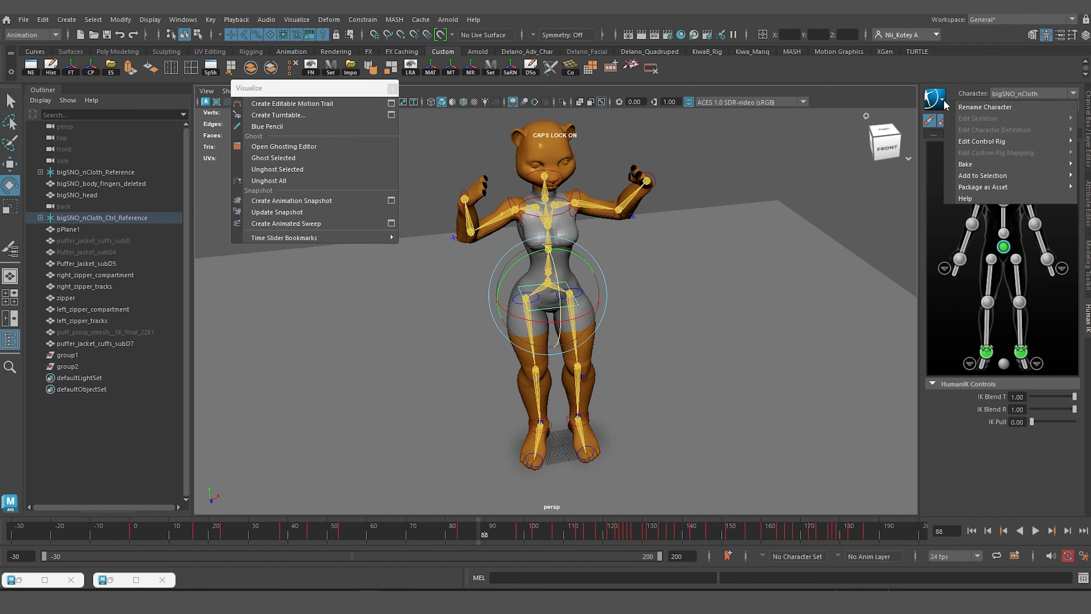
mouse_move(991, 176)
click(915, 186)
click(940, 103)
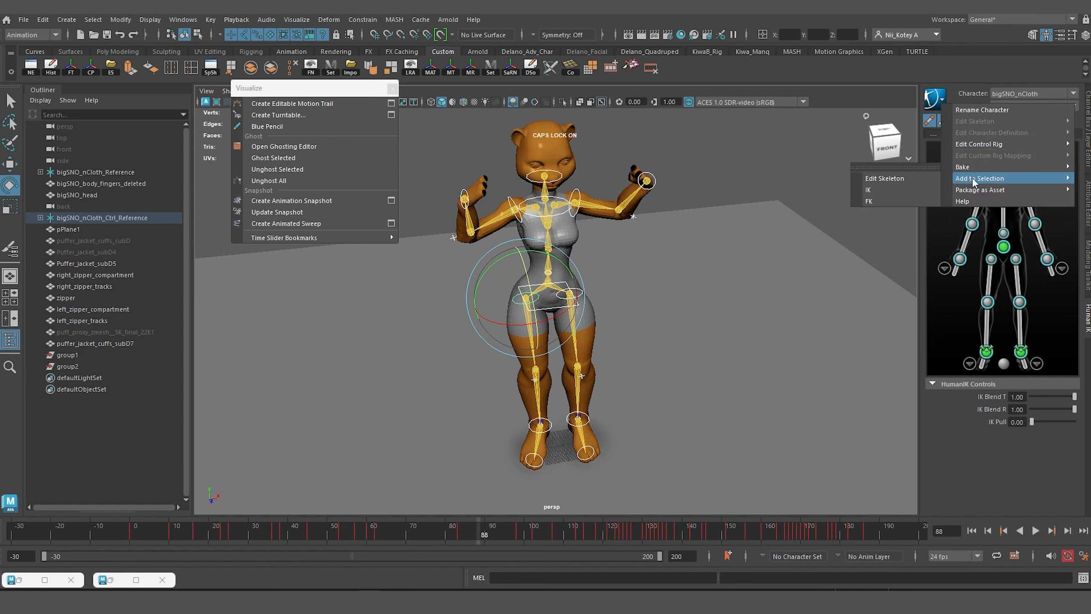
click(893, 198)
Step: Open an animation editor for the selected rig controls and start playback
click(182, 20)
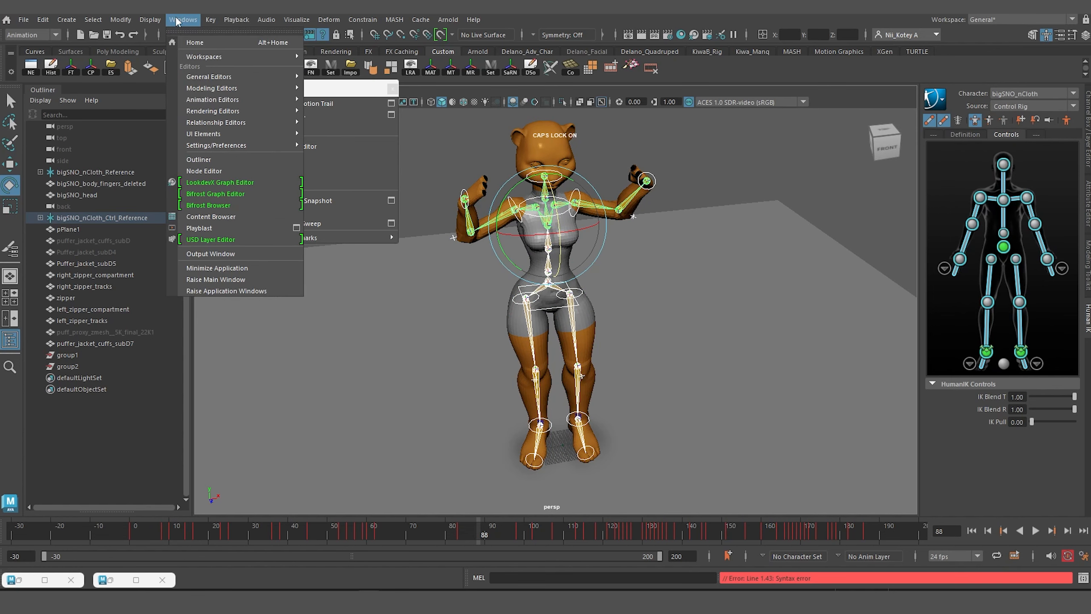
mouse_move(210, 76)
mouse_move(212, 100)
click(339, 109)
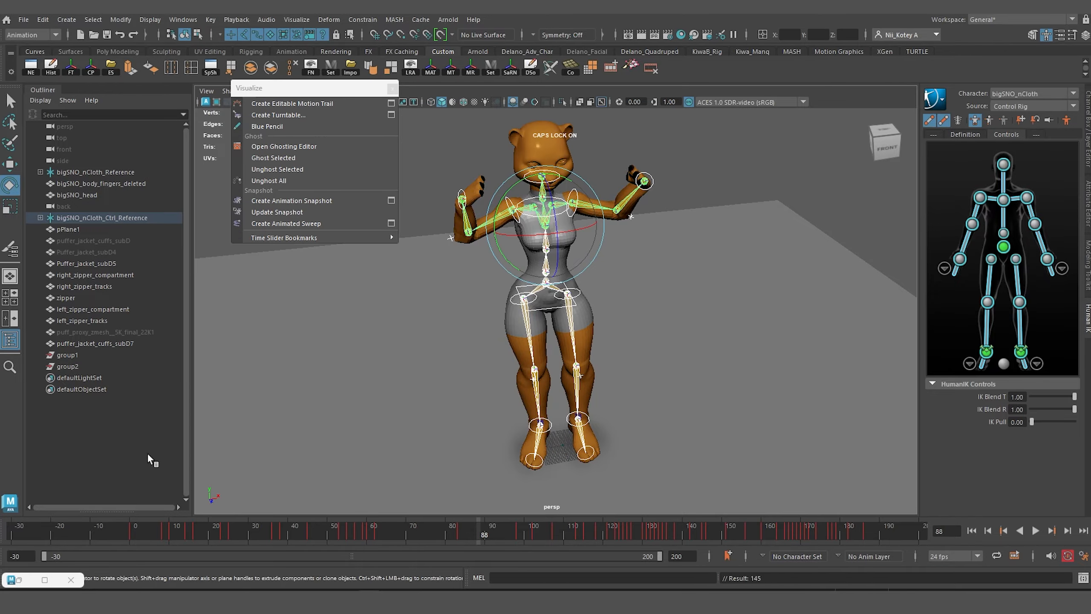
key(alt+v)
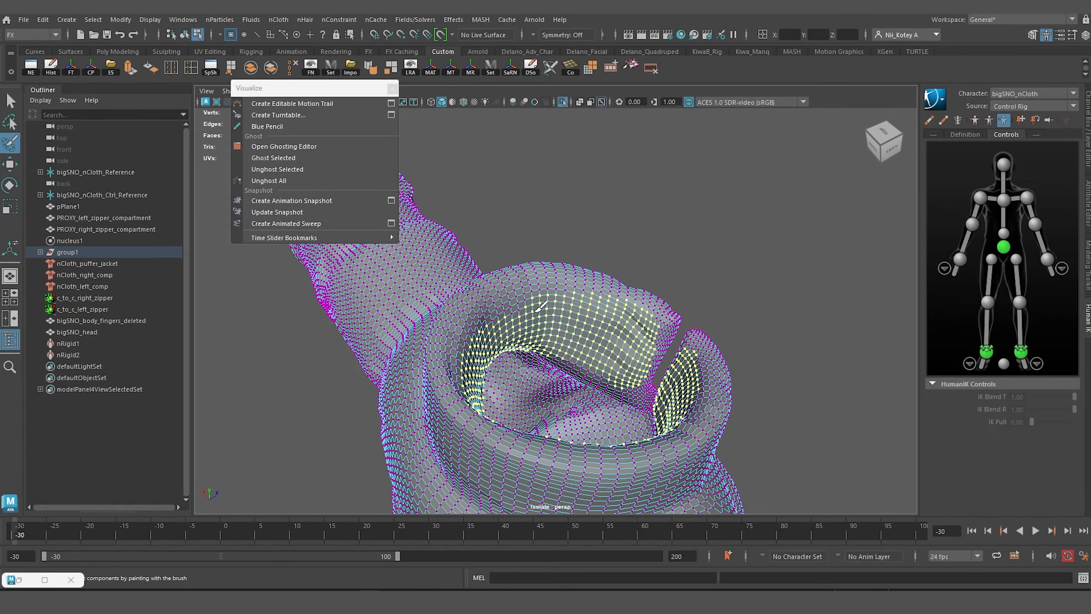
Step: Check the painted vertex selection around the inside of the jacket collar from several angles
alt+drag(541, 306, 595, 324)
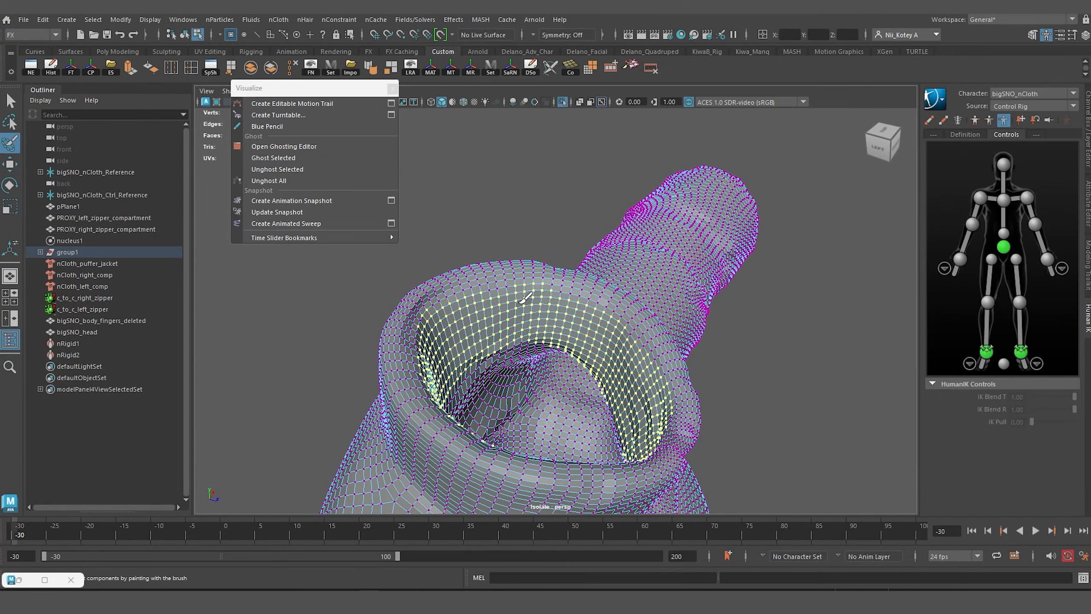
alt+drag(510, 335, 402, 339)
scroll(558, 317, down, 5)
alt+drag(559, 316, 621, 308)
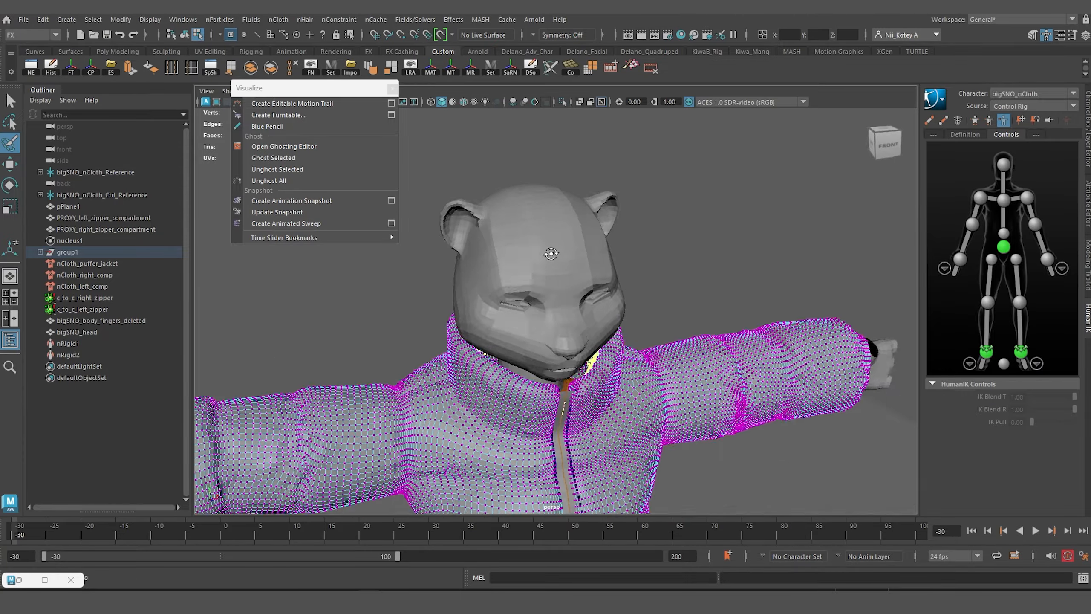
Step: Try vertex mode on bigSNO_head, undo it, and switch bigSNO_body_fingers_deleted to vertex mode alongside the jacket
right_click(539, 219)
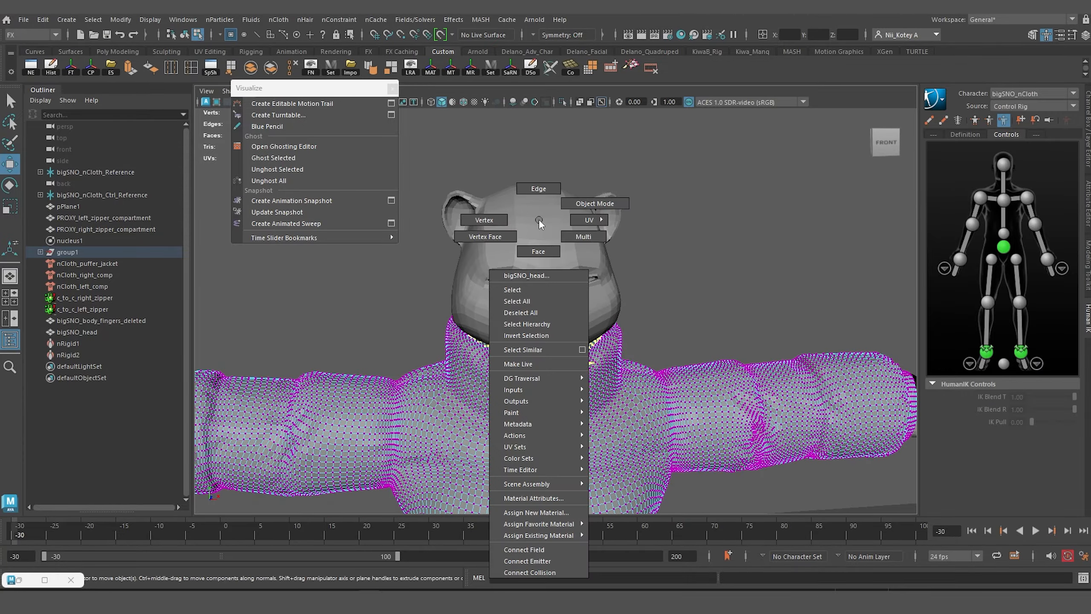
click(515, 220)
alt+drag(542, 244, 546, 254)
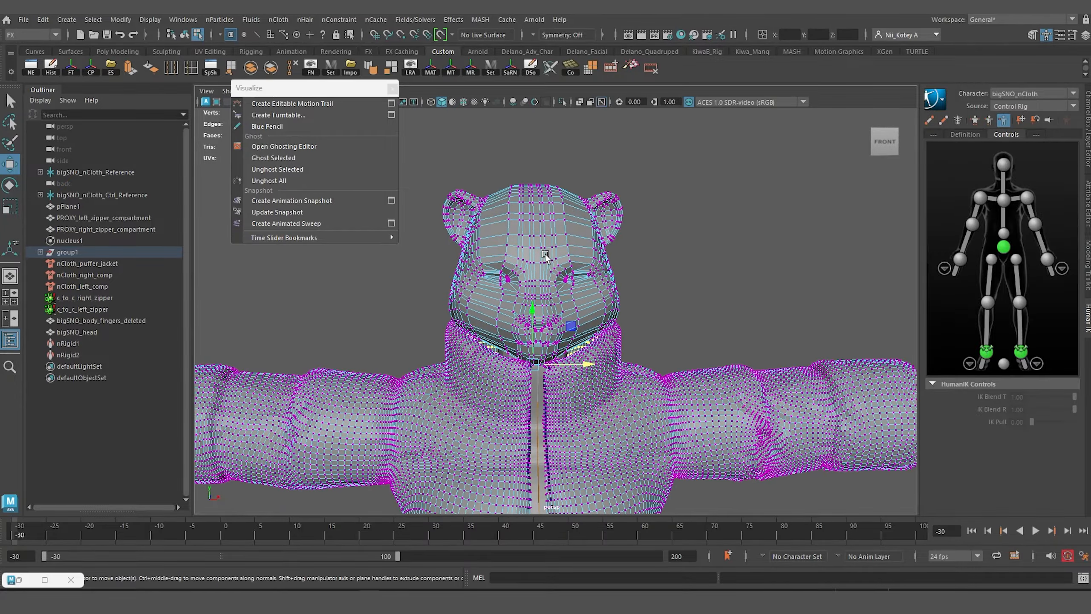
key(ctrl+z)
alt+middle_drag(552, 296, 597, 98)
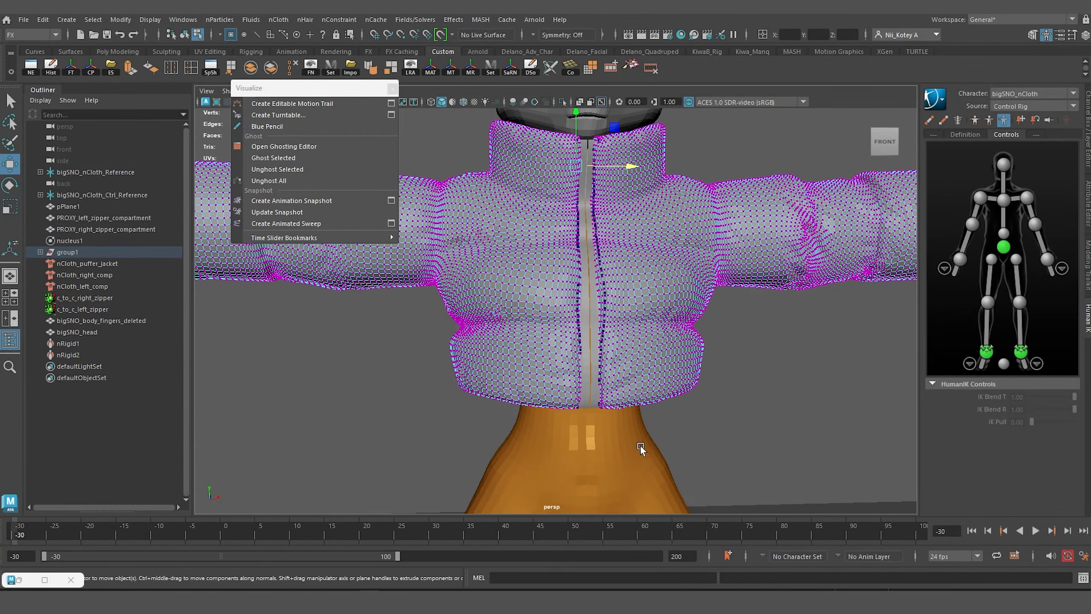
right_drag(640, 445, 600, 232)
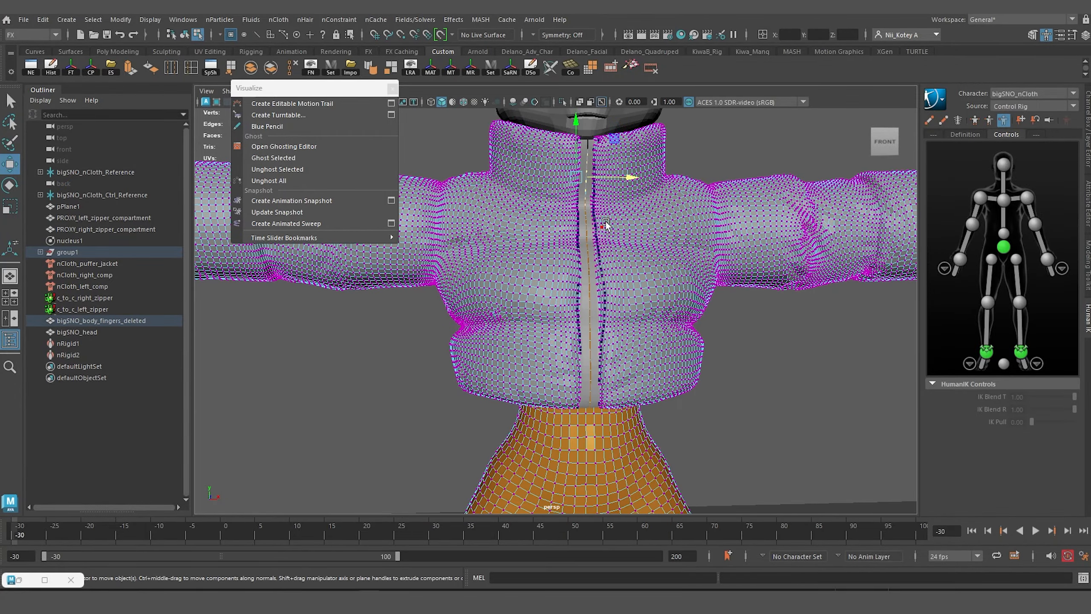
Step: Create a component-to-component nConstraint between the selected jacket collar vertices and the body's neck vertices
mouse_move(600, 232)
alt+mouse_down()
mouse_move(619, 241)
mouse_move(627, 223)
mouse_move(593, 236)
alt+mouse_up()
alt+right_drag(593, 236, 578, 241)
alt+middle_drag(578, 241, 597, 389)
mouse_move(597, 389)
alt+mouse_down()
mouse_move(603, 400)
mouse_move(666, 407)
mouse_move(606, 404)
alt+mouse_up()
alt+right_drag(606, 405, 661, 459)
alt+middle_drag(661, 460, 599, 341)
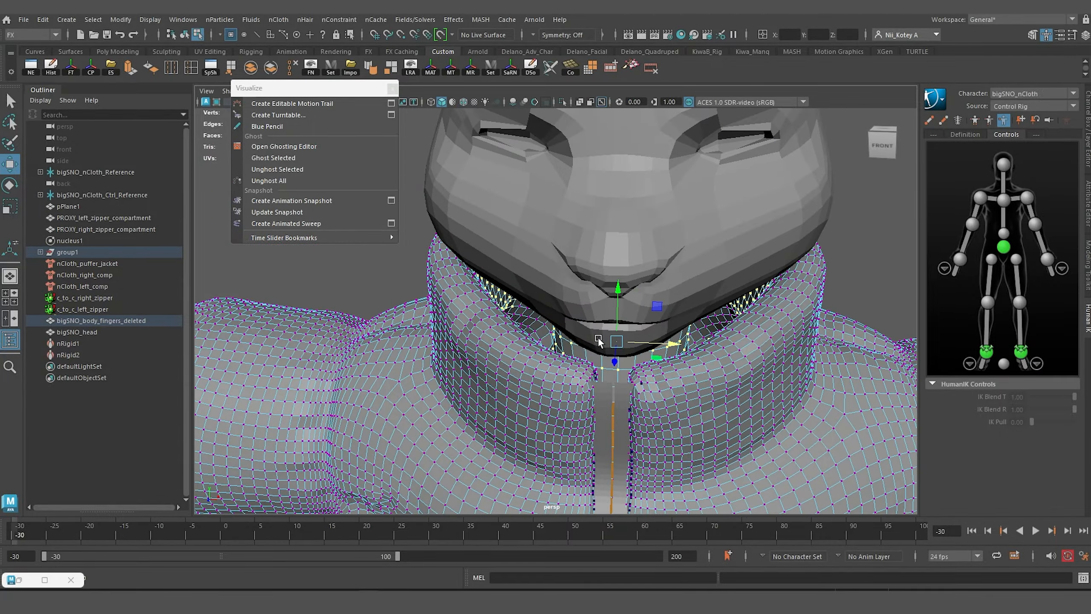
click(284, 20)
mouse_move(339, 20)
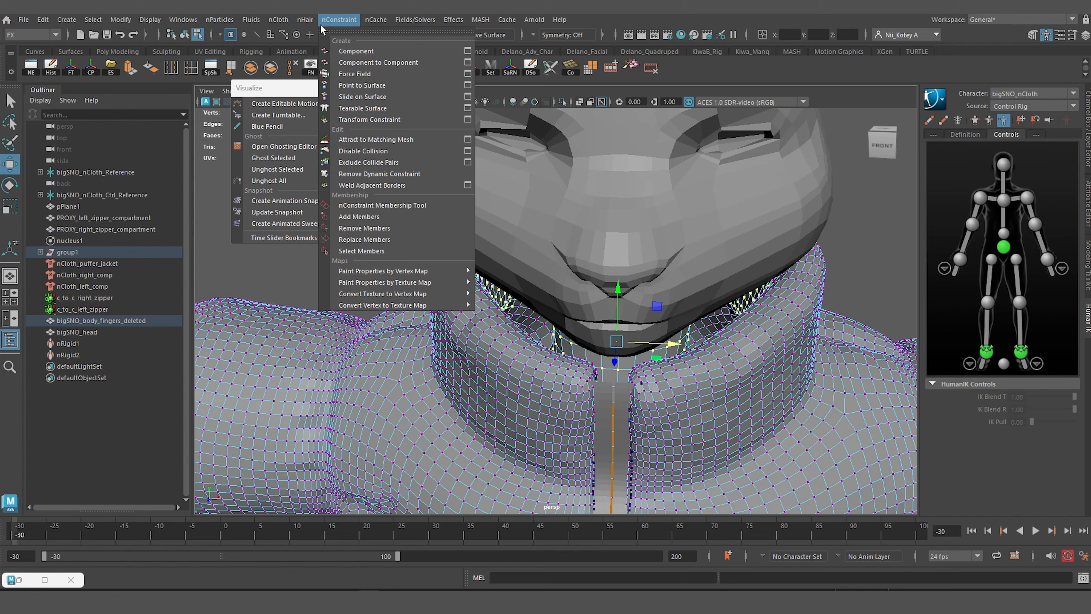
click(390, 63)
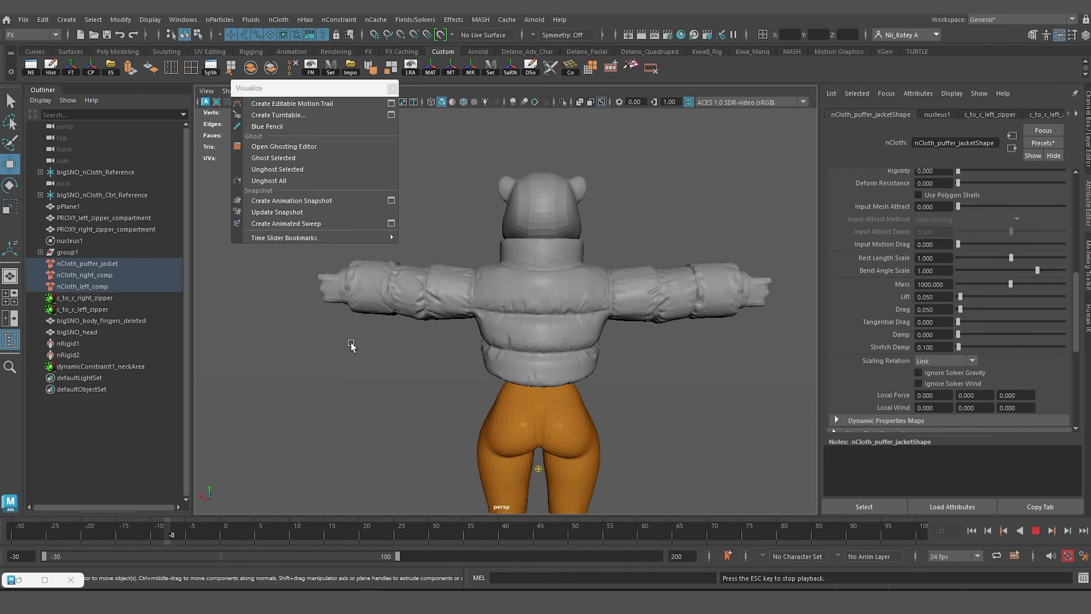
Step: Review the playing jacket simulation from back and front, and close the floating Visualize menu
alt+drag(351, 343, 634, 324)
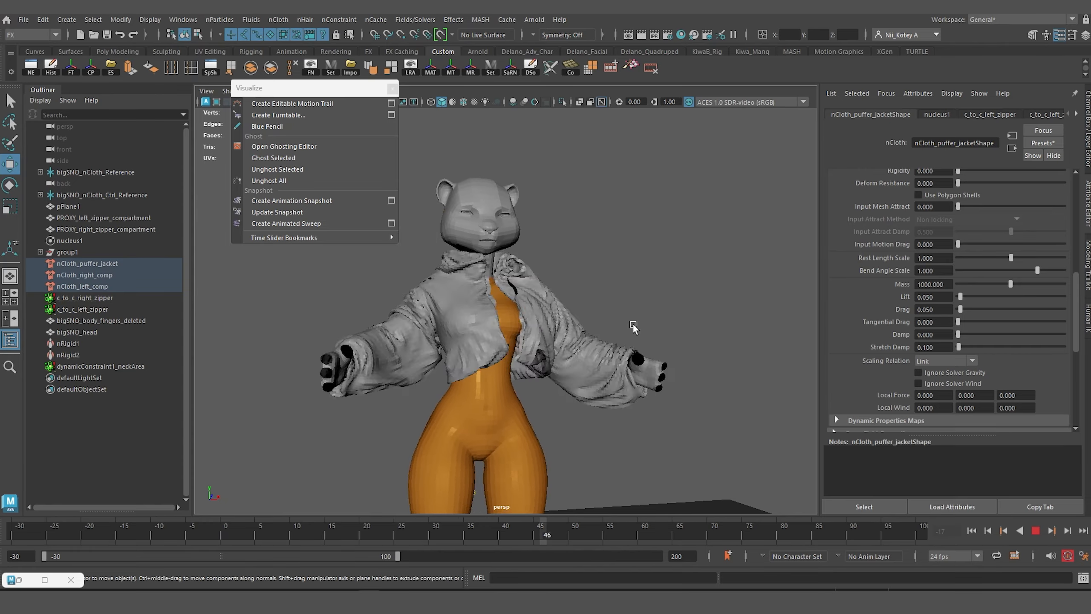
click(392, 89)
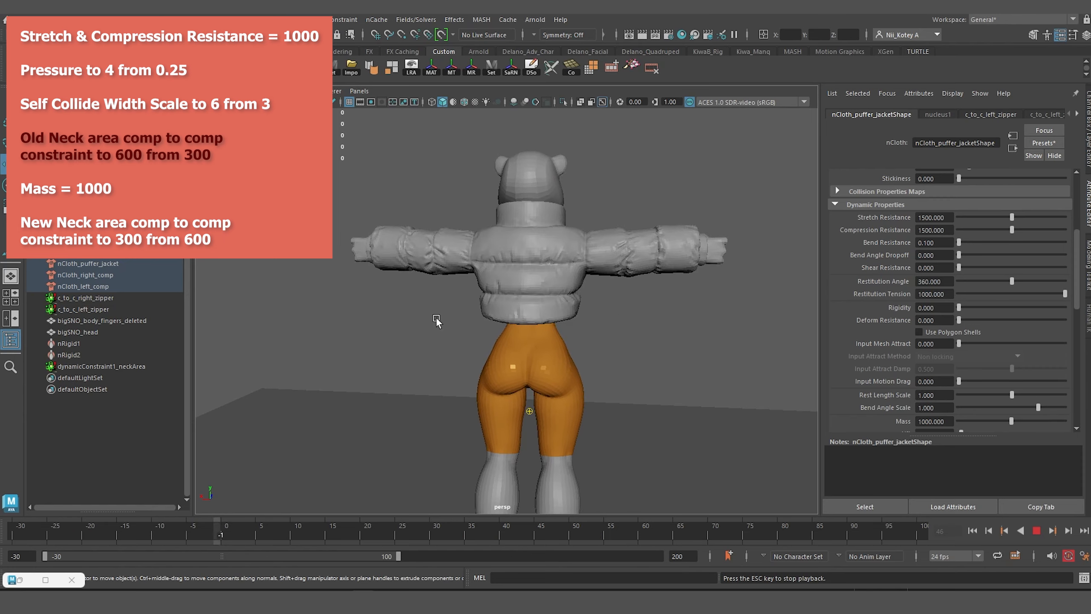
alt+drag(571, 365, 746, 318)
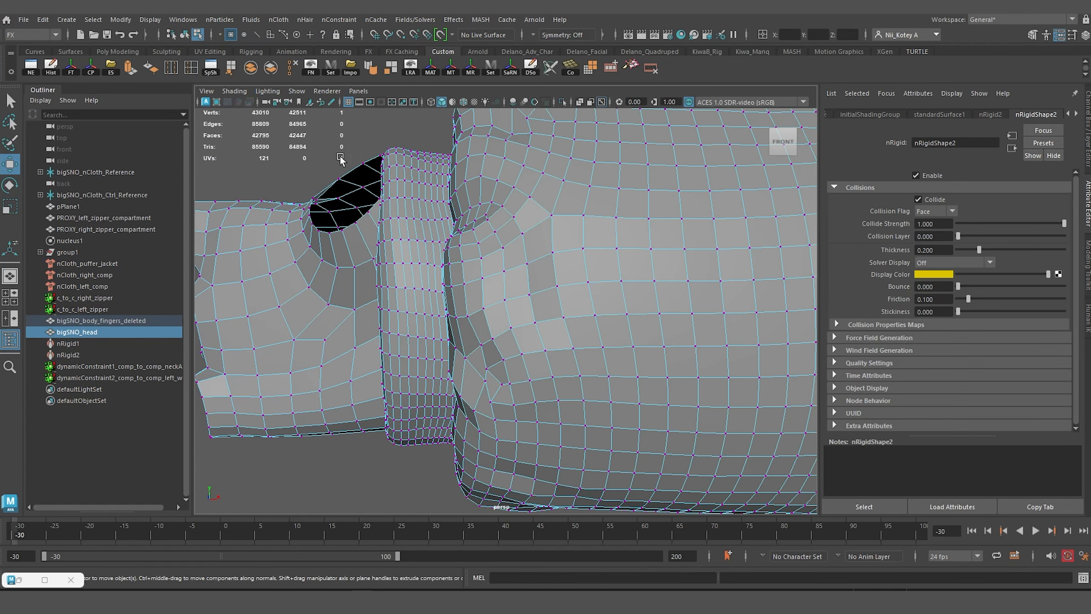
Step: Select all vertices through the right wrist cuff in wireframe view, and return to shaded display with paint selection active
click(397, 140)
key(4)
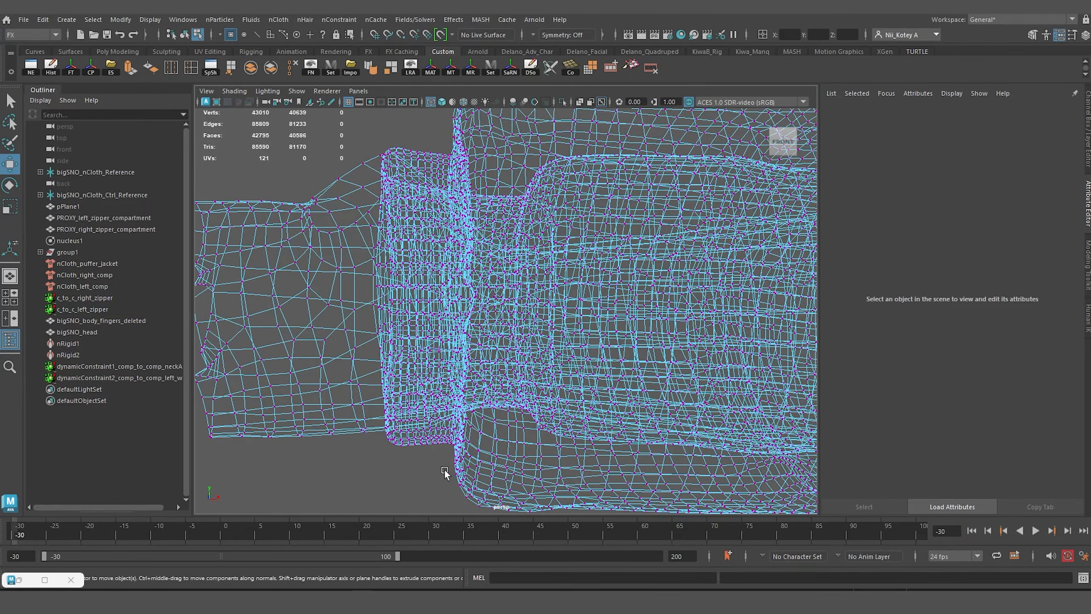
drag(396, 140, 445, 472)
mouse_move(445, 472)
alt+mouse_down()
mouse_move(469, 412)
mouse_move(412, 301)
alt+mouse_up()
key(5)
key(Tab)
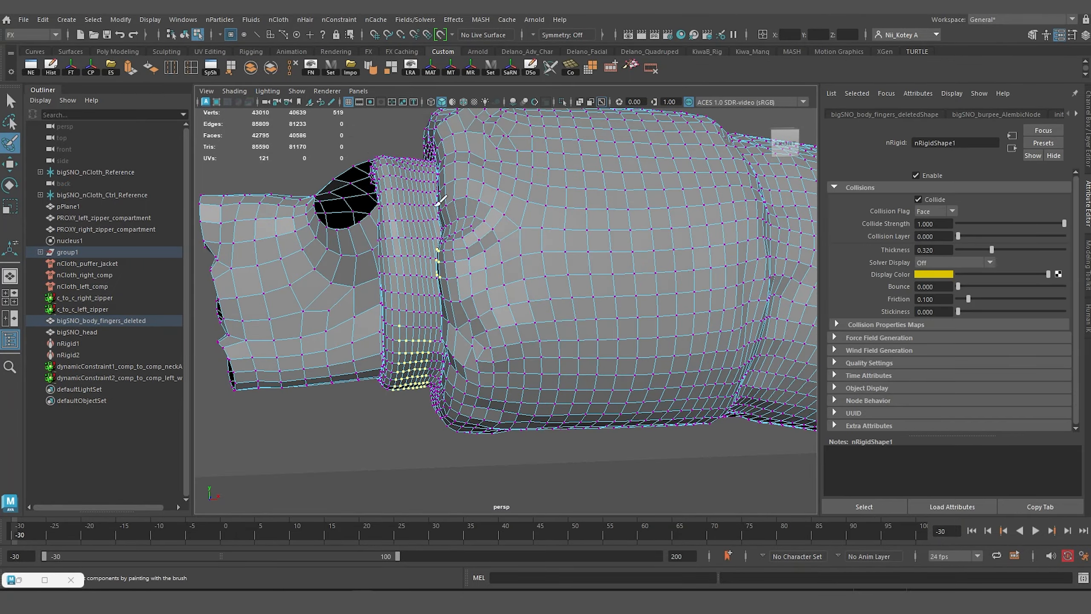
Step: Trim the right wrist selection to the cuff's inner vertices and the wrist beneath, and create a component-to-component nConstraint from it
alt+drag(440, 200, 402, 279)
alt+drag(301, 416, 558, 337)
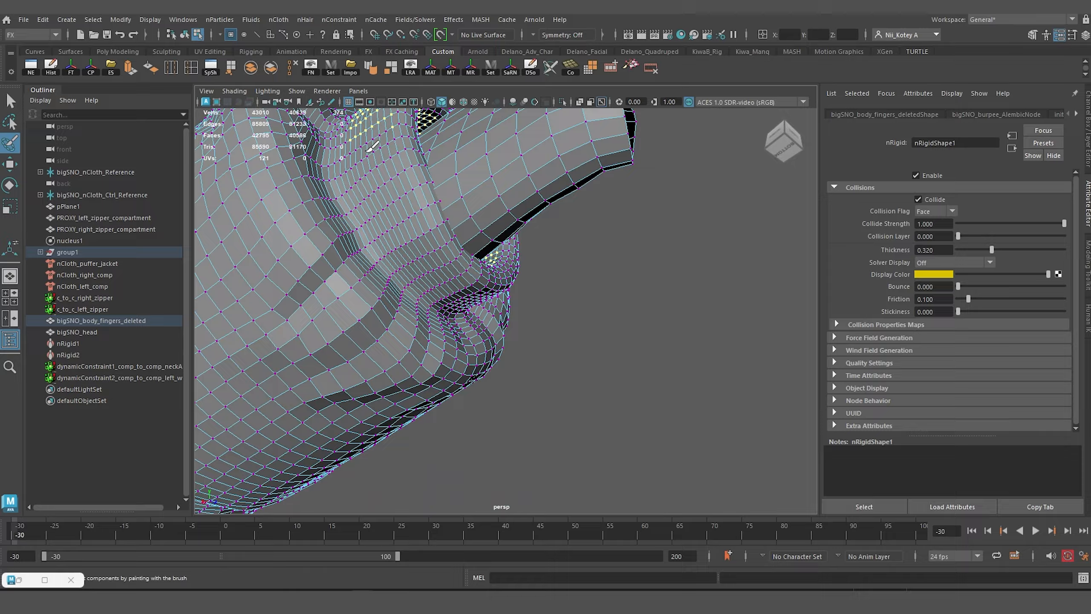
alt+drag(371, 146, 309, 265)
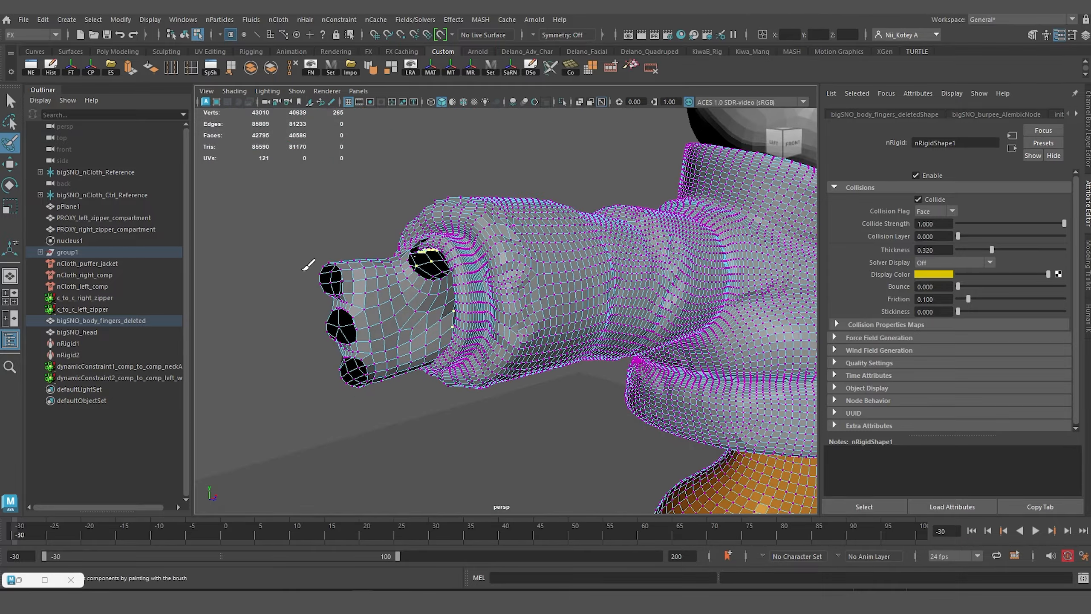
click(335, 20)
click(370, 63)
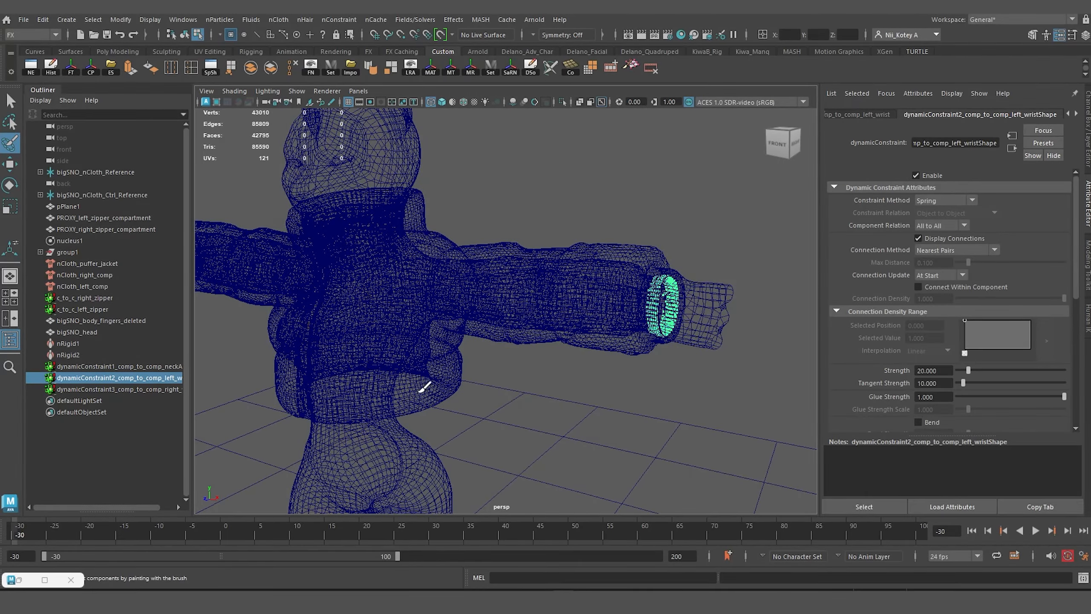
Step: Examine the right wrist constraint's connections between sleeve cuff and arm from several angles
alt+drag(454, 383, 512, 411)
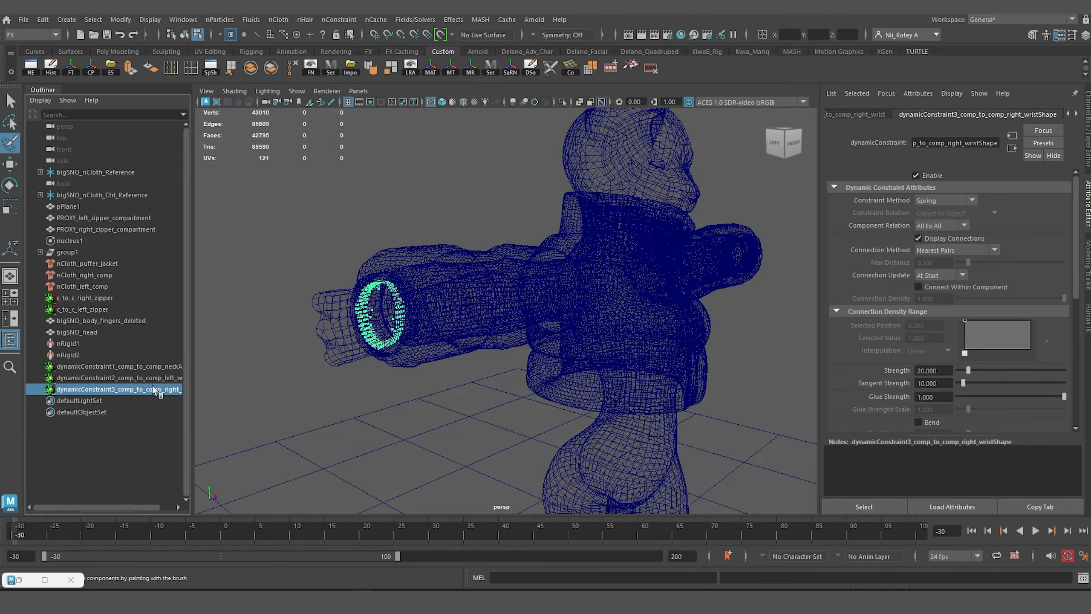
alt+middle_drag(390, 383, 407, 396)
alt+right_drag(407, 395, 470, 412)
alt+middle_drag(470, 412, 560, 426)
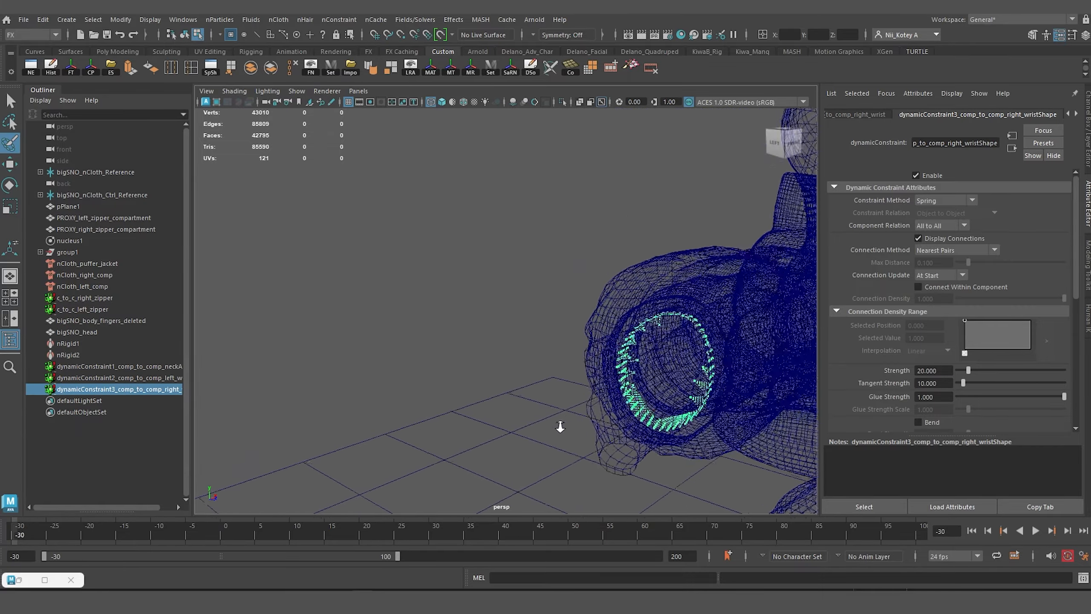
alt+drag(560, 426, 531, 428)
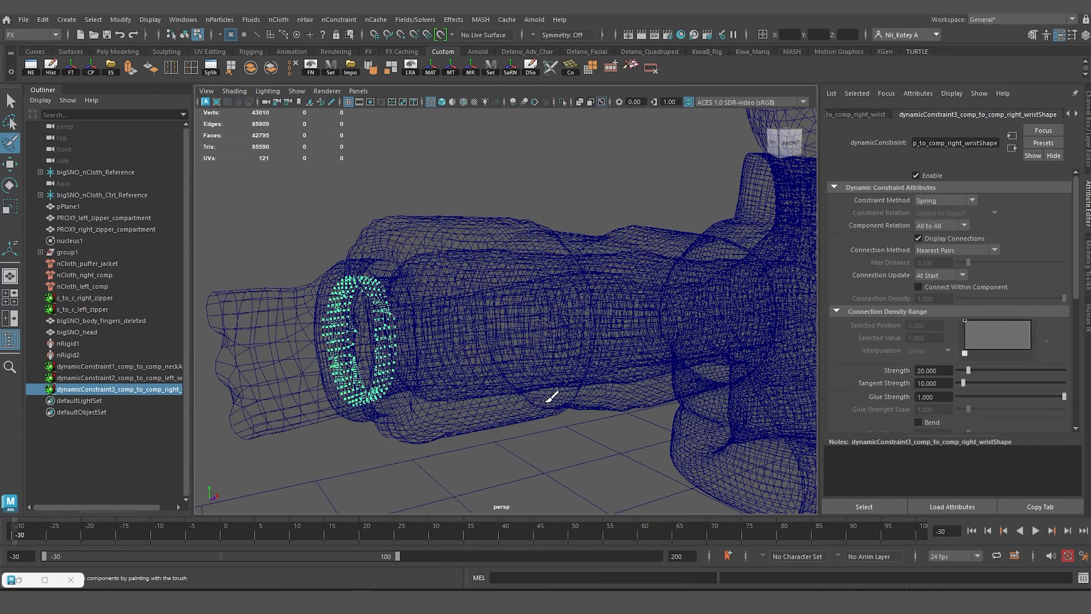
alt+right_drag(552, 397, 560, 405)
alt+middle_drag(560, 404, 582, 403)
alt+right_drag(597, 415, 570, 383)
alt+drag(570, 383, 550, 363)
alt+middle_drag(550, 363, 447, 365)
alt+right_drag(448, 365, 467, 374)
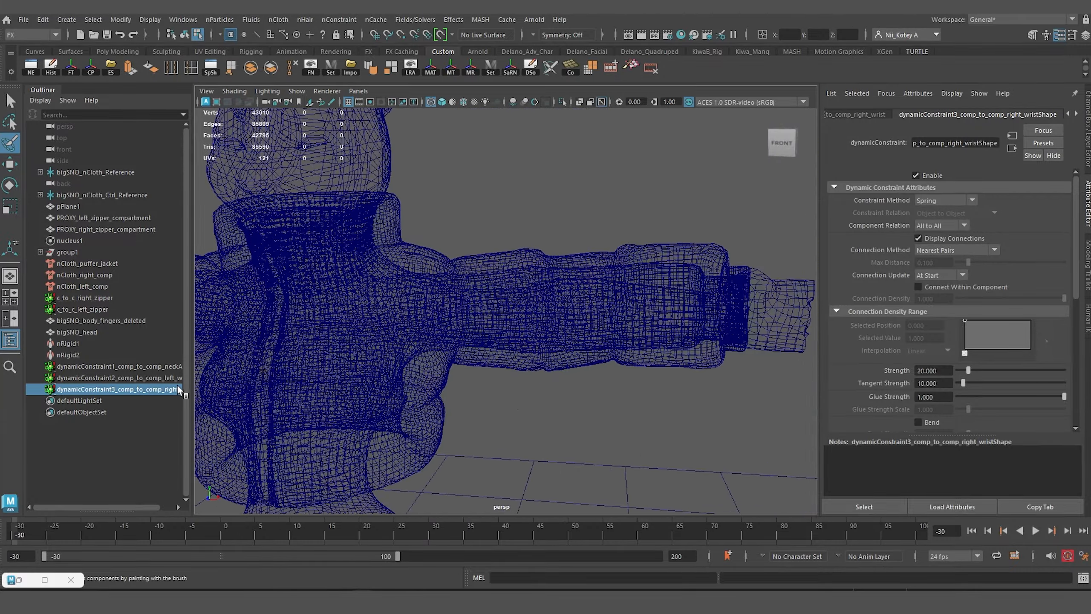
Step: Select the left wrist component-to-component constraint and examine its connections around the cuff
click(144, 378)
alt+drag(478, 438, 519, 436)
alt+middle_drag(519, 436, 498, 433)
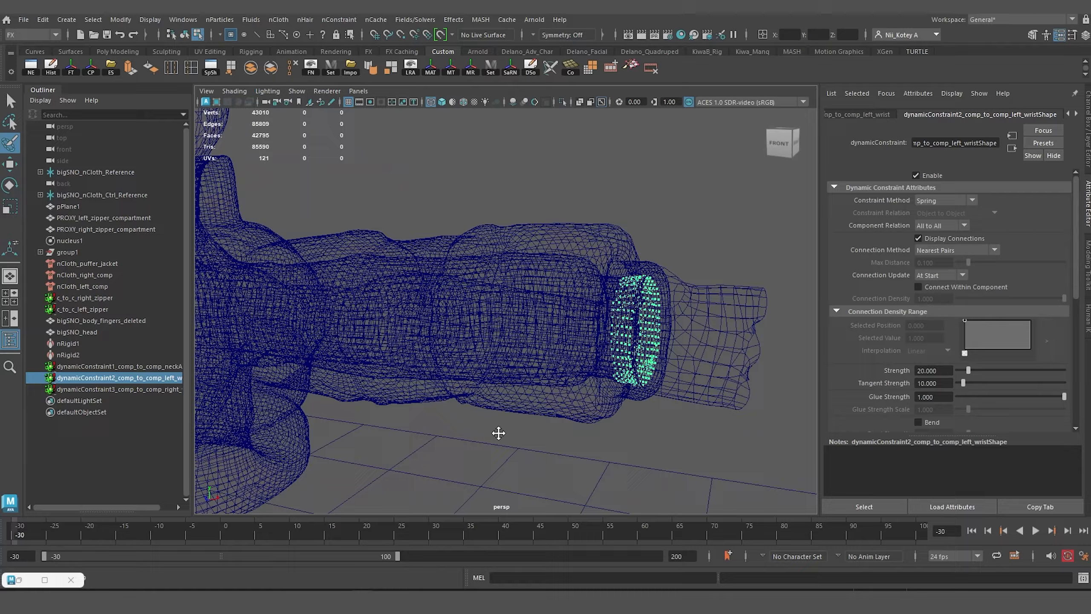
Step: Examine the neck-area component-to-component constraint's connections around the collar from several angles
alt+middle_drag(328, 342, 412, 390)
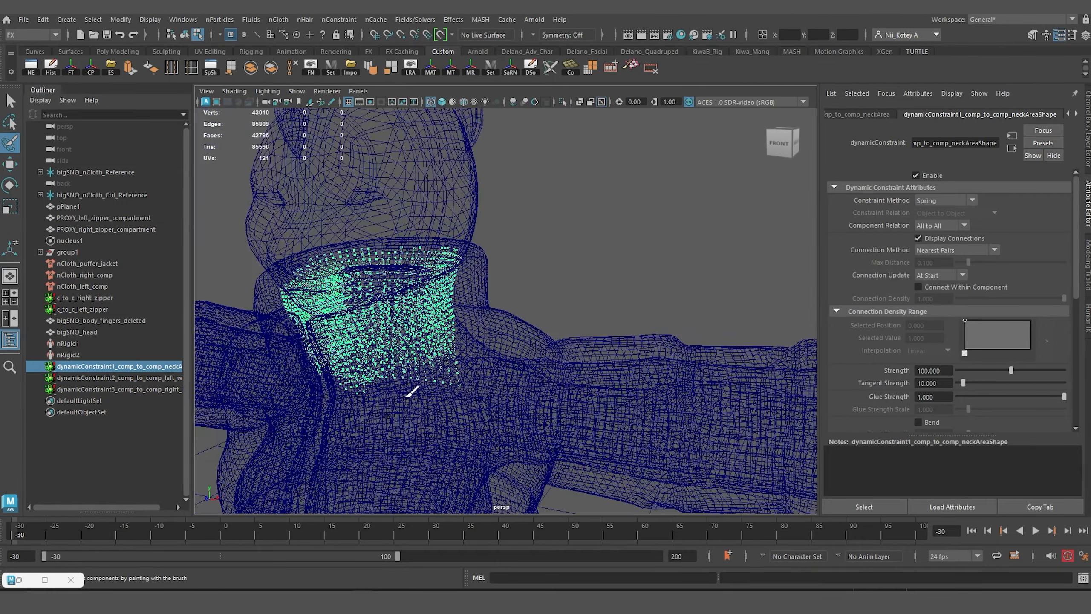
alt+drag(411, 390, 431, 395)
alt+right_drag(431, 394, 480, 416)
alt+middle_drag(480, 417, 505, 410)
alt+drag(505, 410, 521, 400)
alt+middle_drag(521, 400, 453, 384)
mouse_move(453, 384)
alt+mouse_down()
mouse_move(433, 378)
mouse_move(474, 377)
mouse_move(441, 376)
alt+mouse_up()
alt+middle_drag(441, 377, 431, 376)
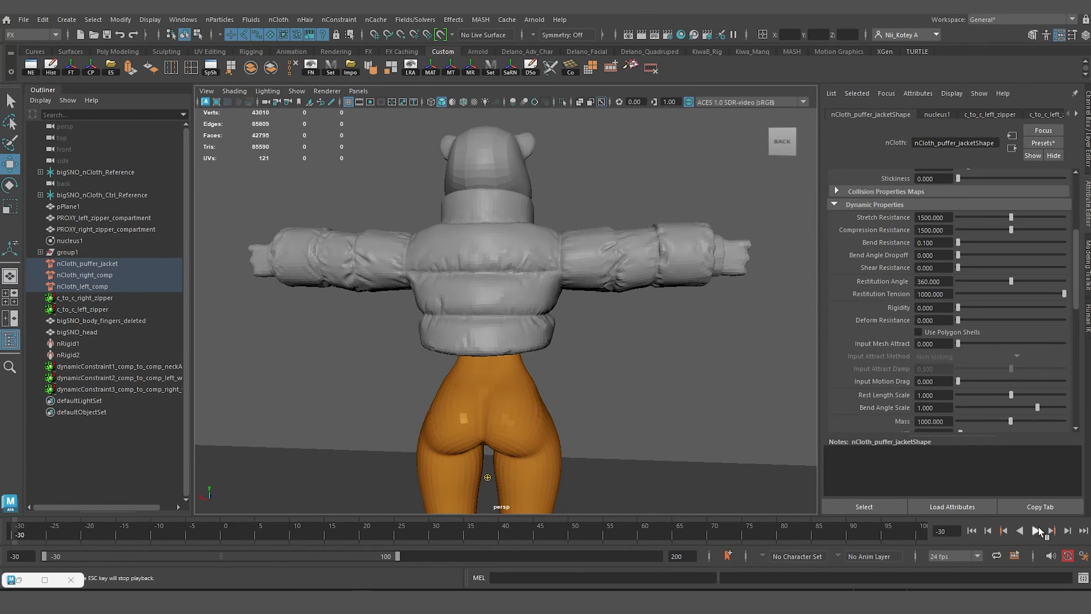
Step: Play the jacket simulation with the neck and wrist constraints, check it from back and front, and stop playback
click(1036, 530)
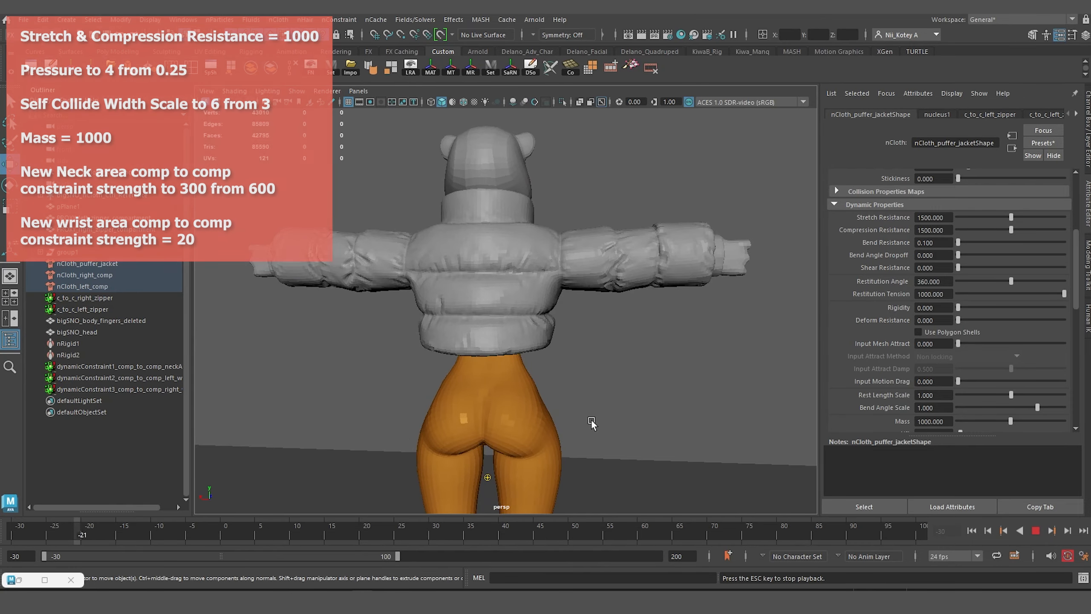
mouse_move(590, 420)
alt+mouse_down()
mouse_move(559, 423)
mouse_move(579, 405)
alt+mouse_up()
scroll(579, 403, down, 3)
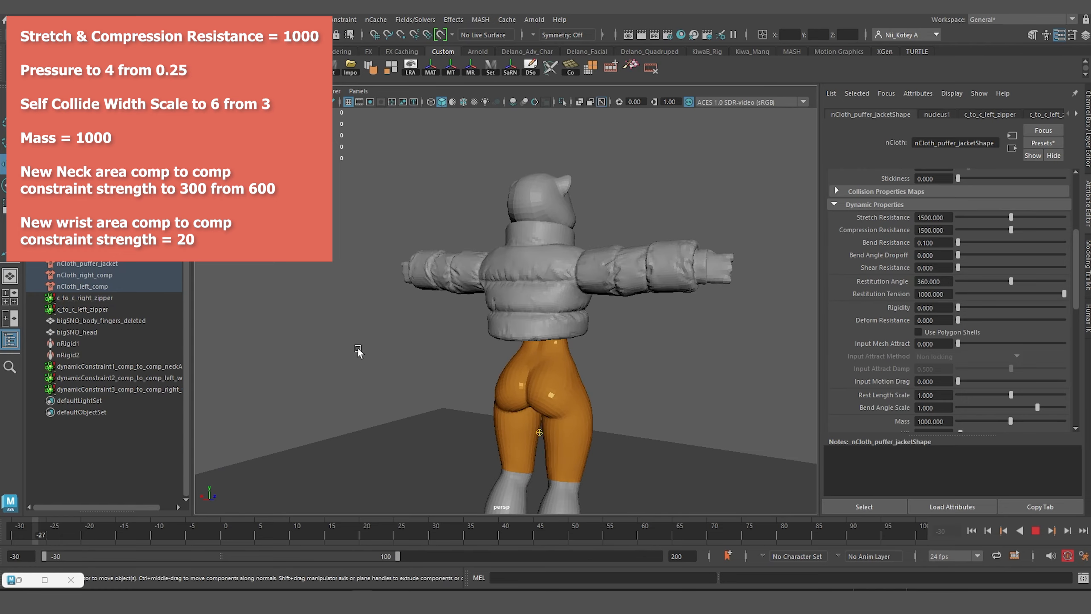
alt+drag(359, 347, 578, 343)
scroll(634, 429, up, 7)
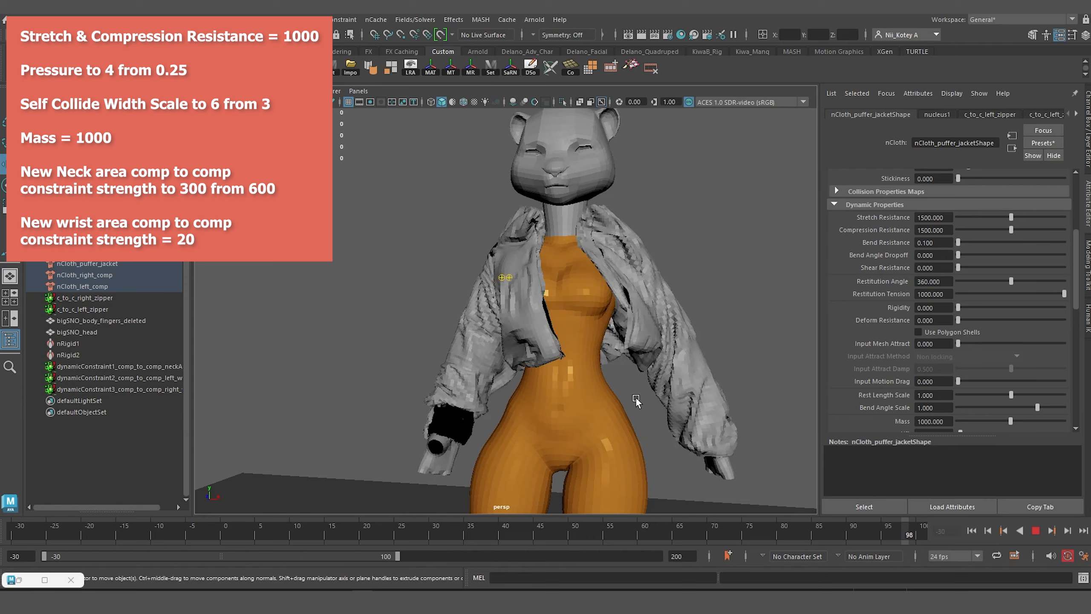
scroll(612, 351, down, 3)
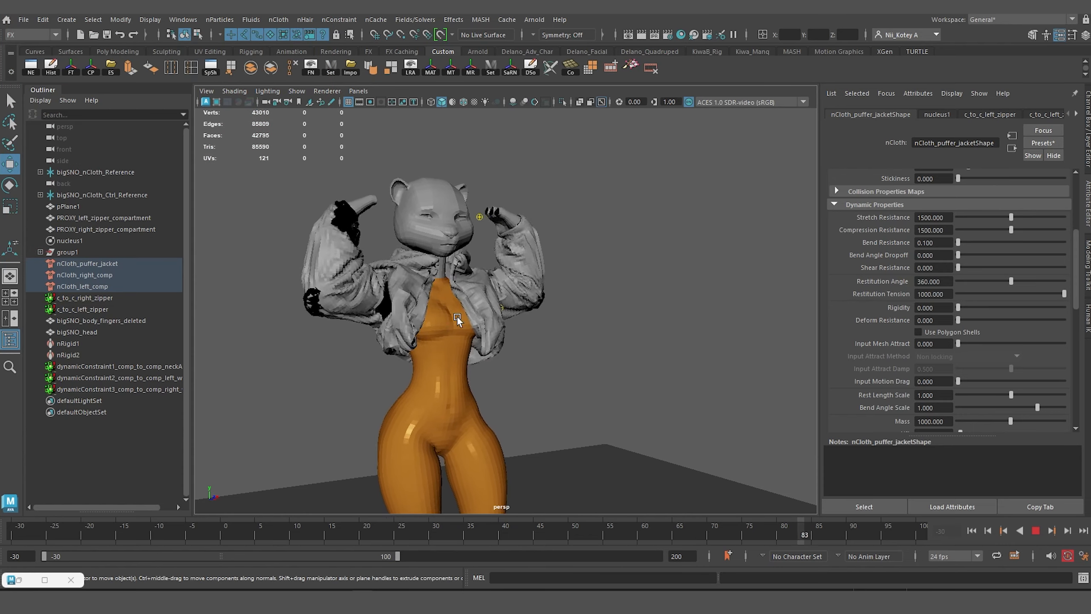
click(1038, 530)
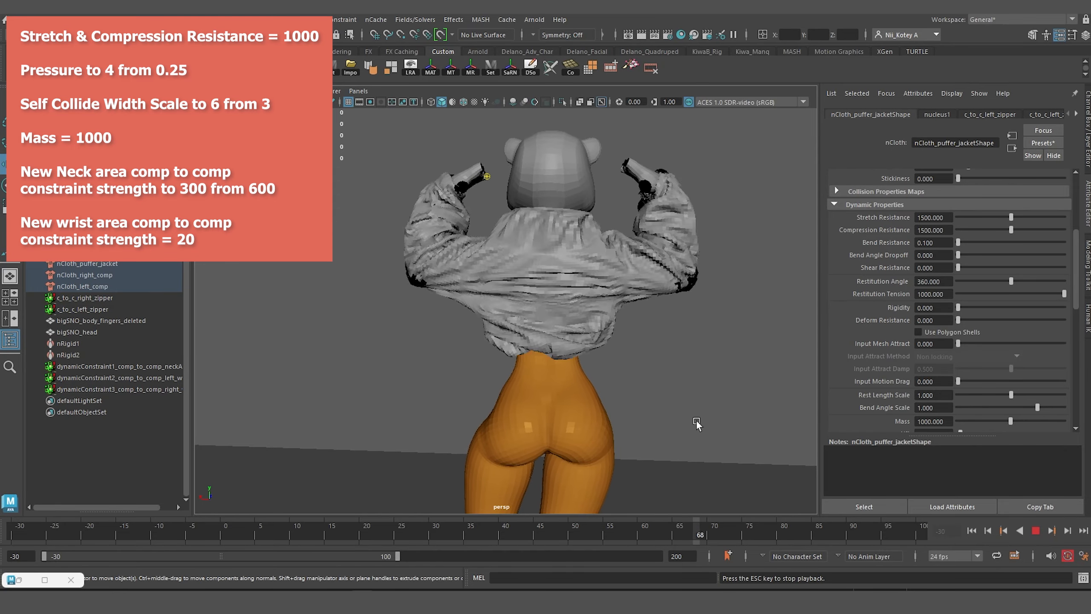
Step: Review the jacket's raised-arm motion in another simulation pass from behind and in front, ending with playback stopped
mouse_move(578, 421)
alt+mouse_down()
mouse_move(559, 421)
mouse_move(561, 411)
alt+mouse_up()
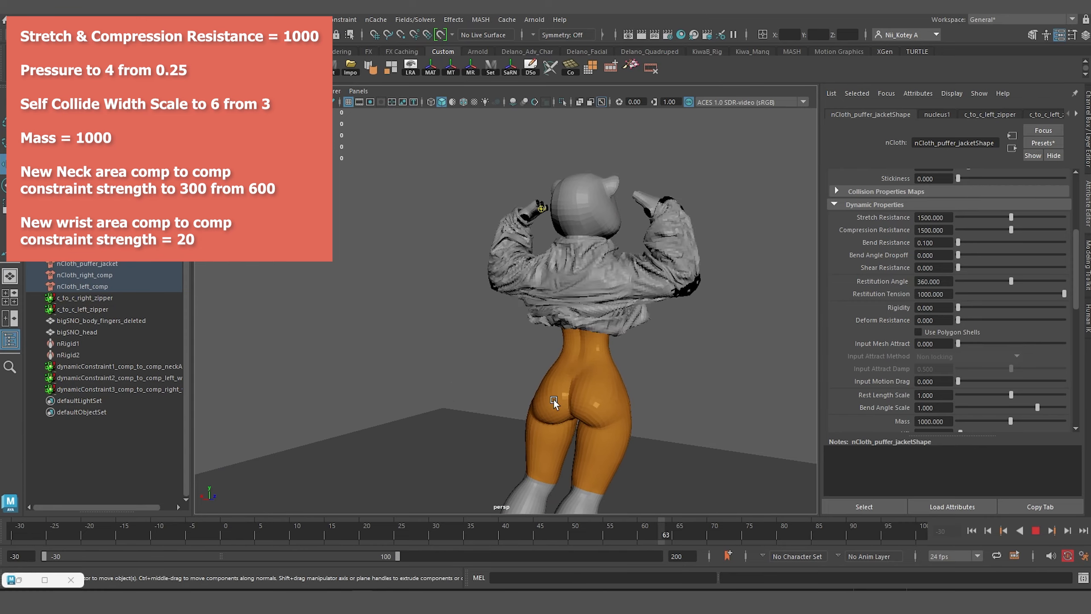
alt+drag(358, 347, 583, 348)
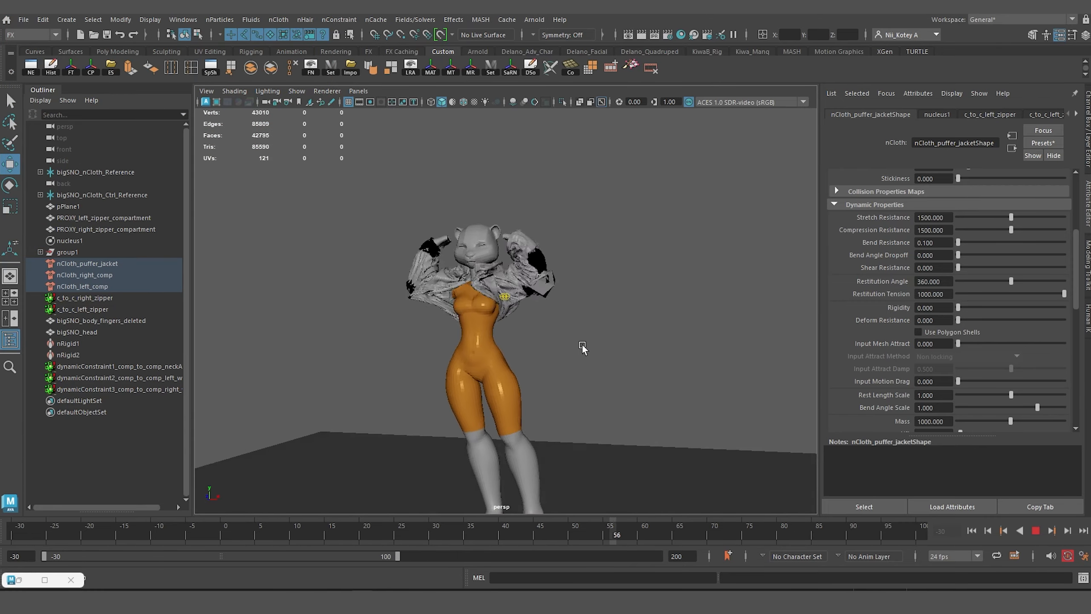
alt+right_drag(532, 353, 612, 354)
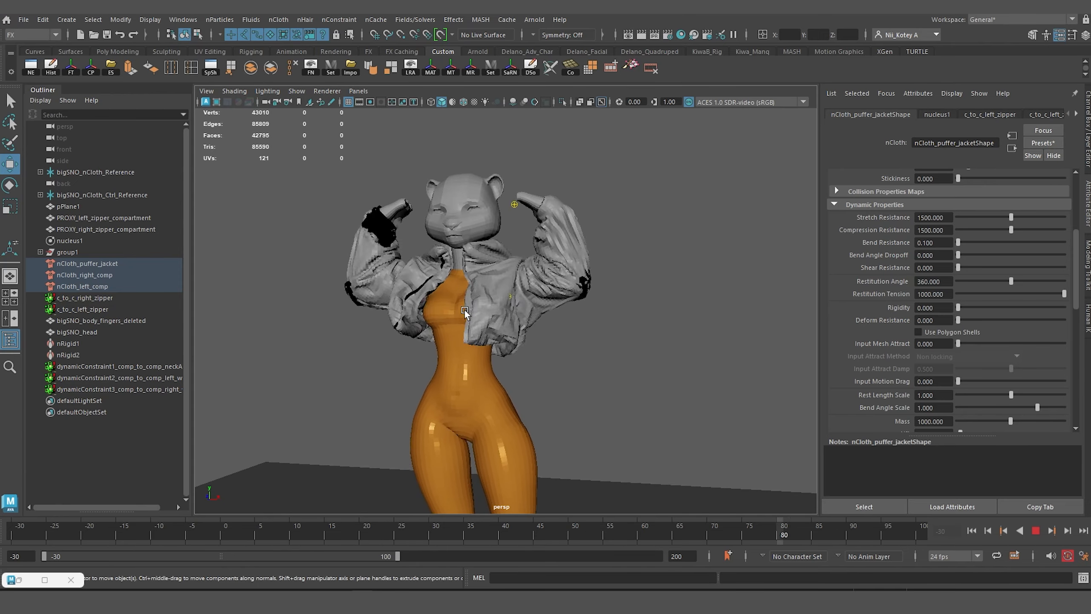
mouse_move(465, 310)
alt+mouse_down()
mouse_move(505, 310)
mouse_move(457, 317)
alt+mouse_up()
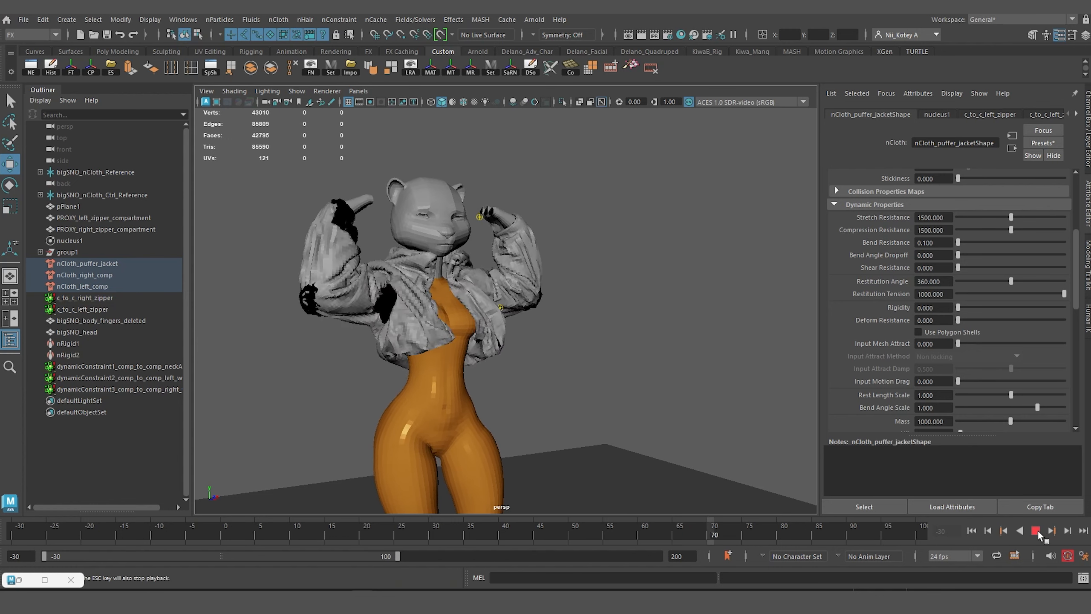
click(1037, 530)
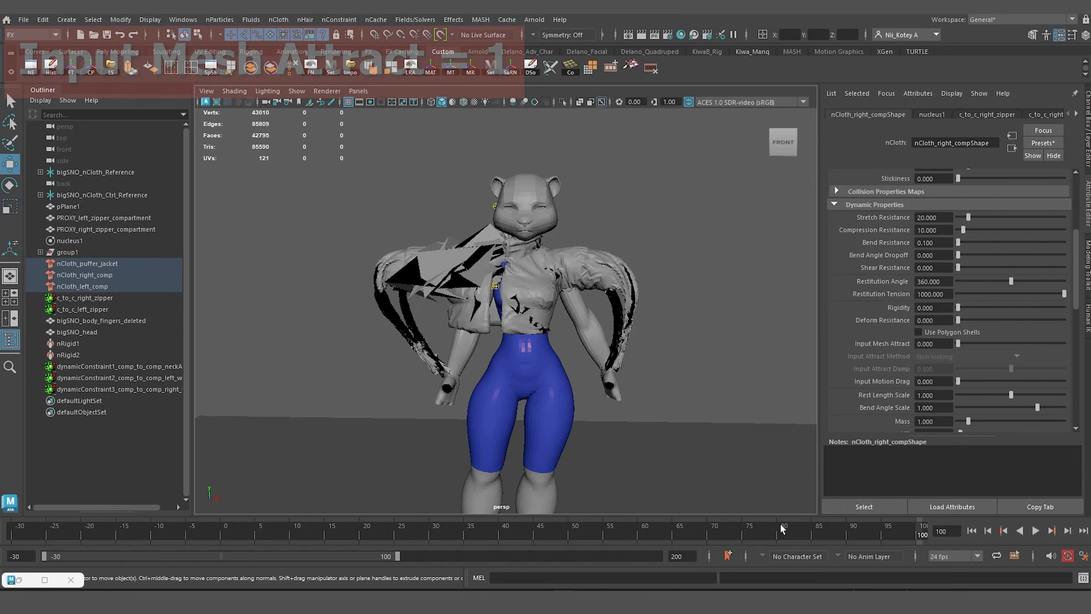
Step: Play the Input Mesh Attract test with a value of 1 and examine the jacket's sleeves, front and back
click(1033, 530)
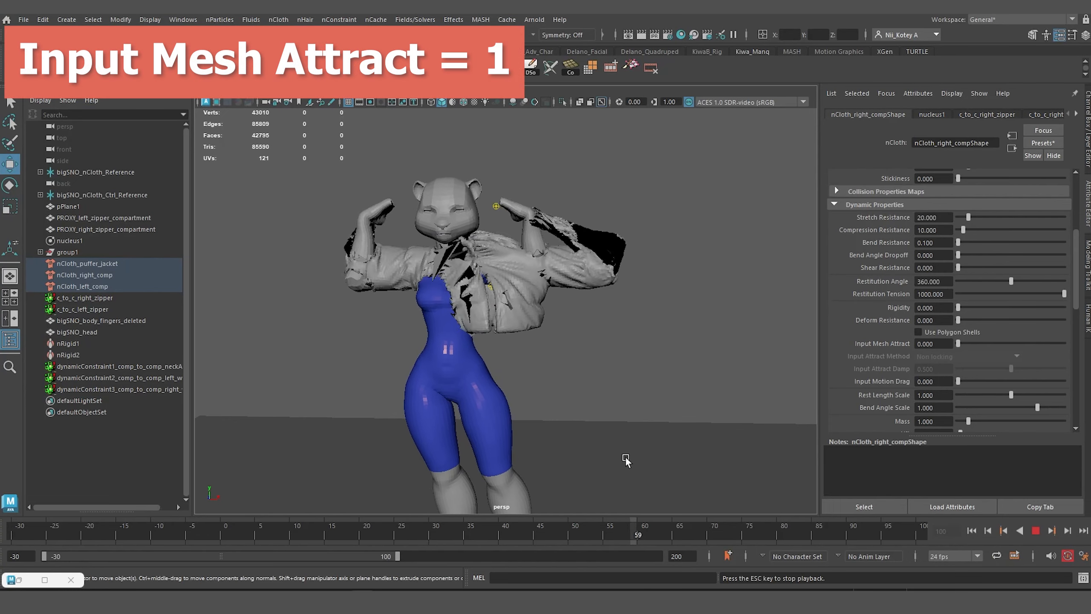
alt+drag(463, 366, 705, 363)
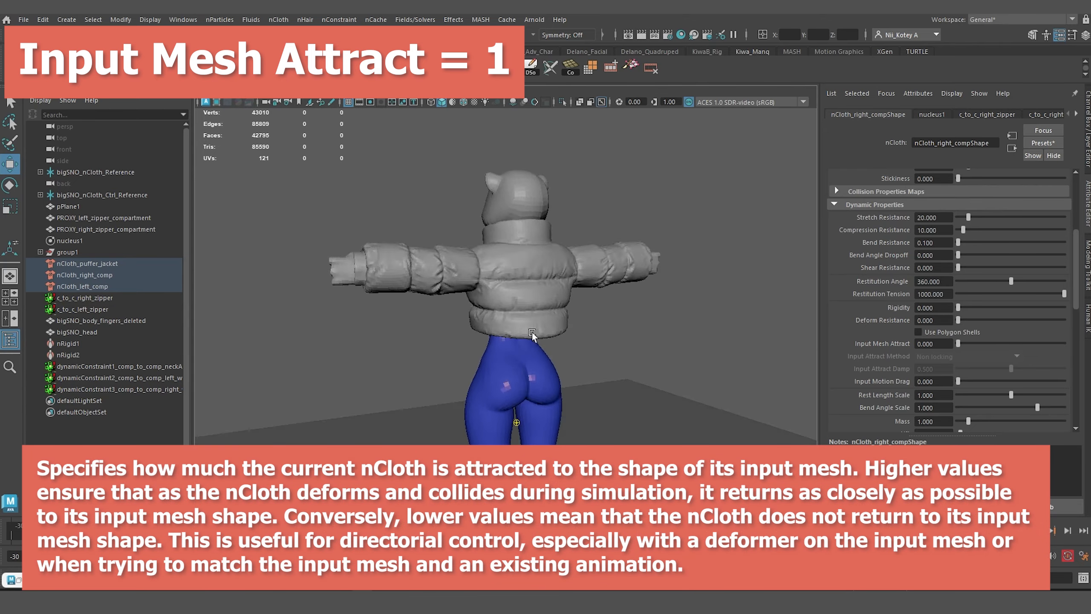
alt+drag(493, 329, 677, 311)
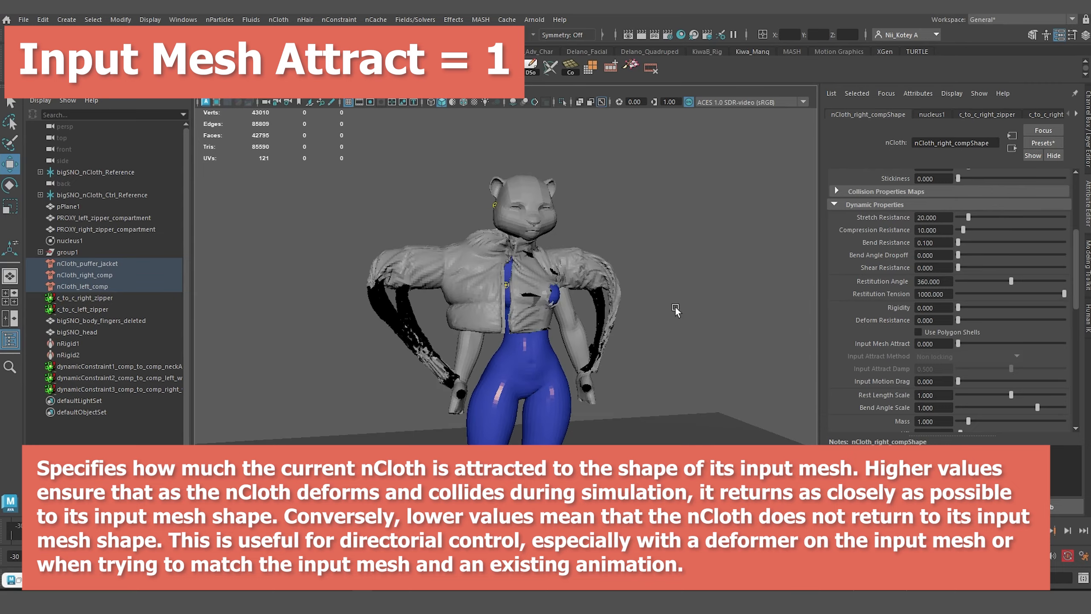
alt+right_drag(677, 310, 579, 406)
alt+middle_drag(580, 405, 565, 436)
alt+drag(565, 435, 359, 413)
alt+right_drag(400, 436, 375, 359)
alt+middle_drag(375, 359, 421, 367)
alt+drag(421, 401, 165, 407)
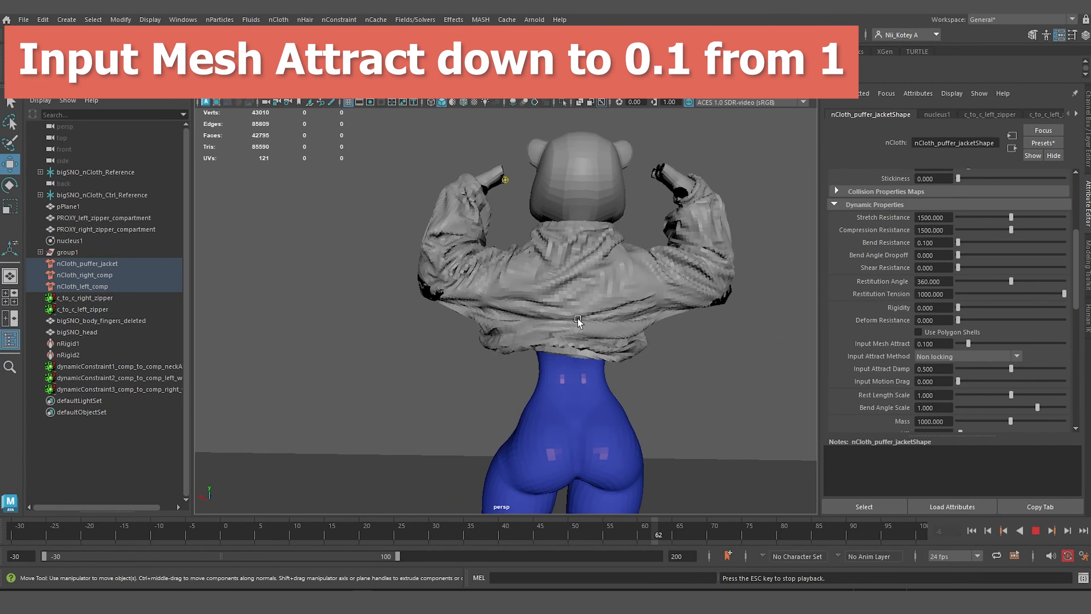
Step: Review the jacket simulation with Input Mesh Attract at 0.1 and with Deform Resistance at 1 from several angles
alt+drag(567, 307, 480, 257)
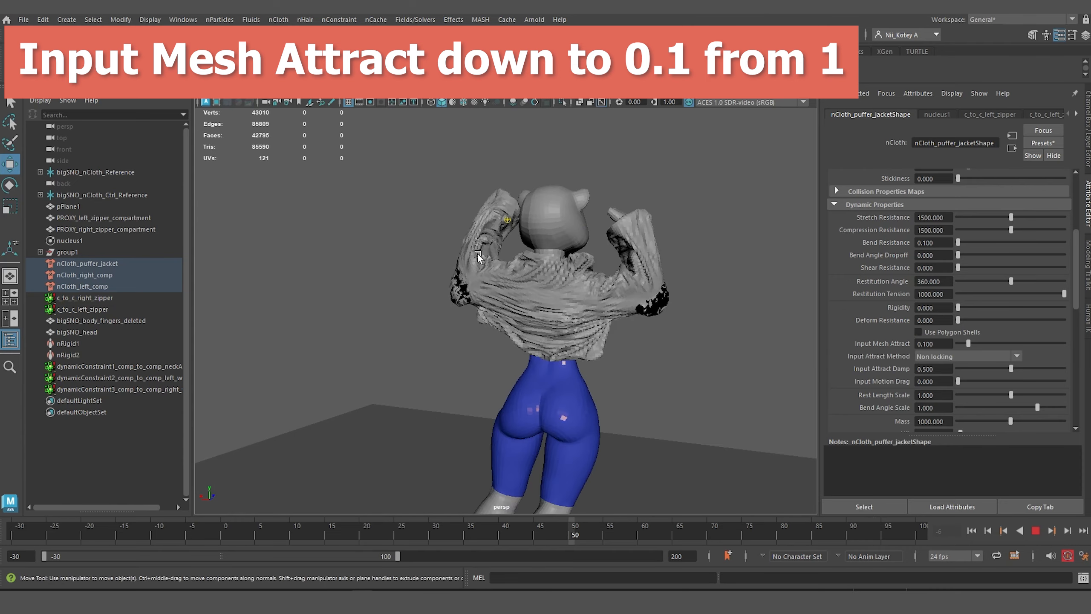
alt+drag(478, 254, 350, 241)
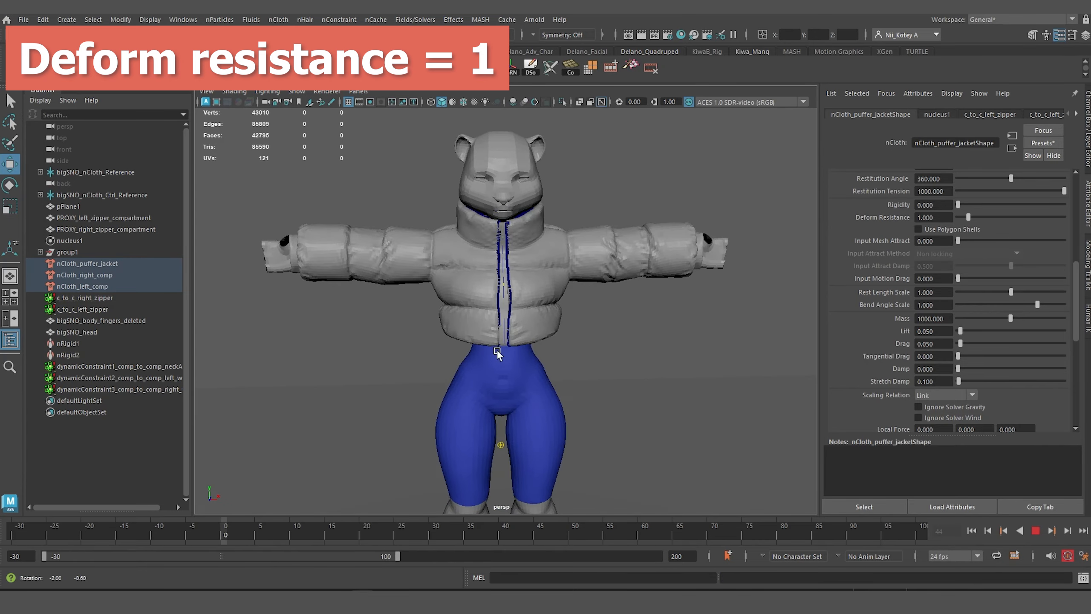
alt+drag(498, 352, 718, 345)
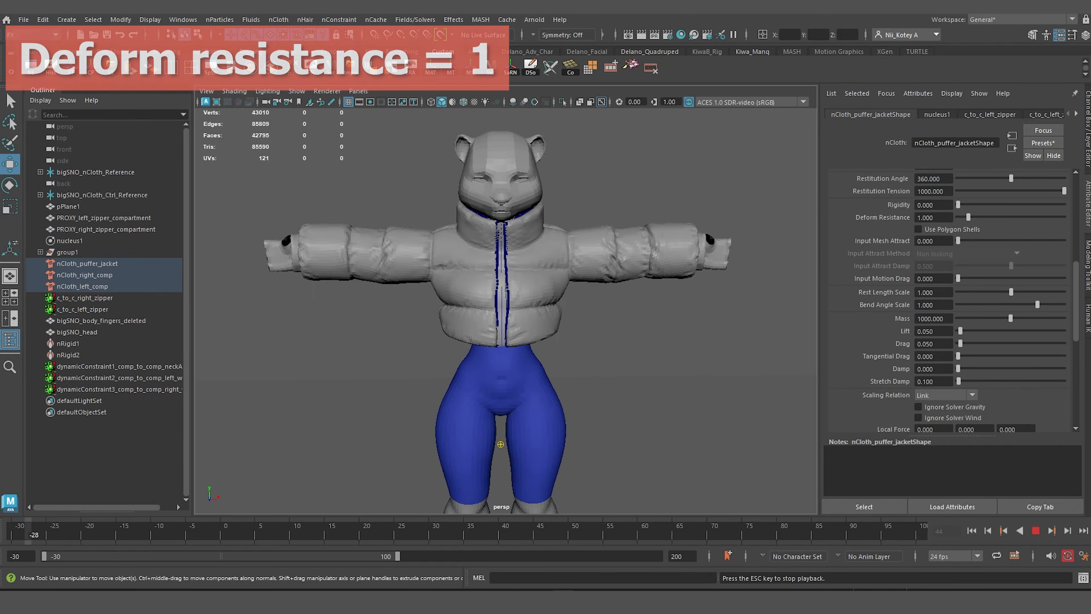
Step: Examine the raised-arm jacket simulation with Deform Resistance at 1 from both the front and the back
alt+drag(526, 357, 731, 347)
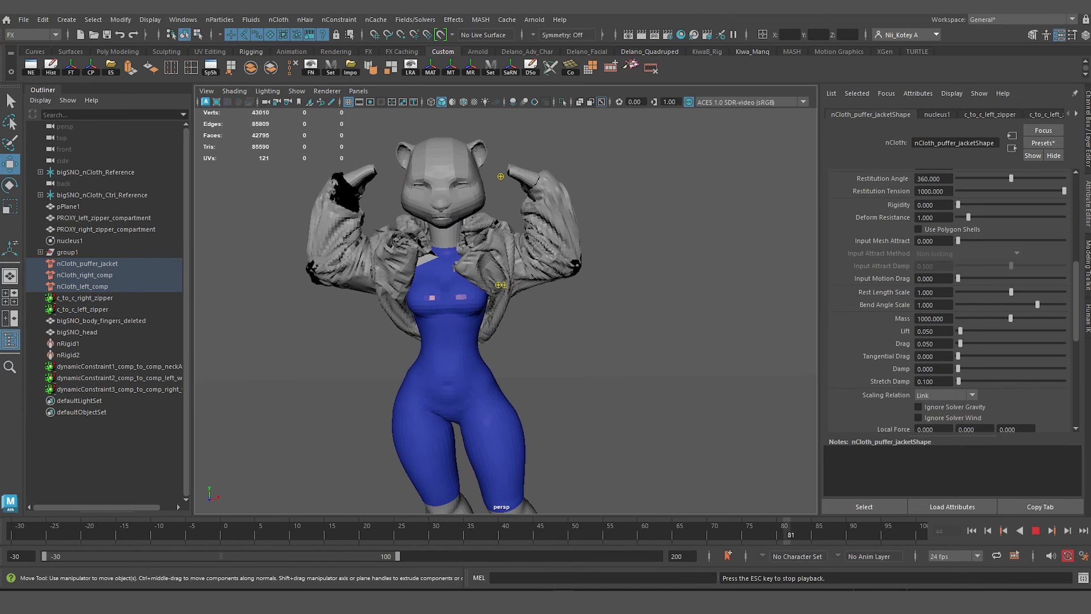
alt+drag(477, 353, 730, 350)
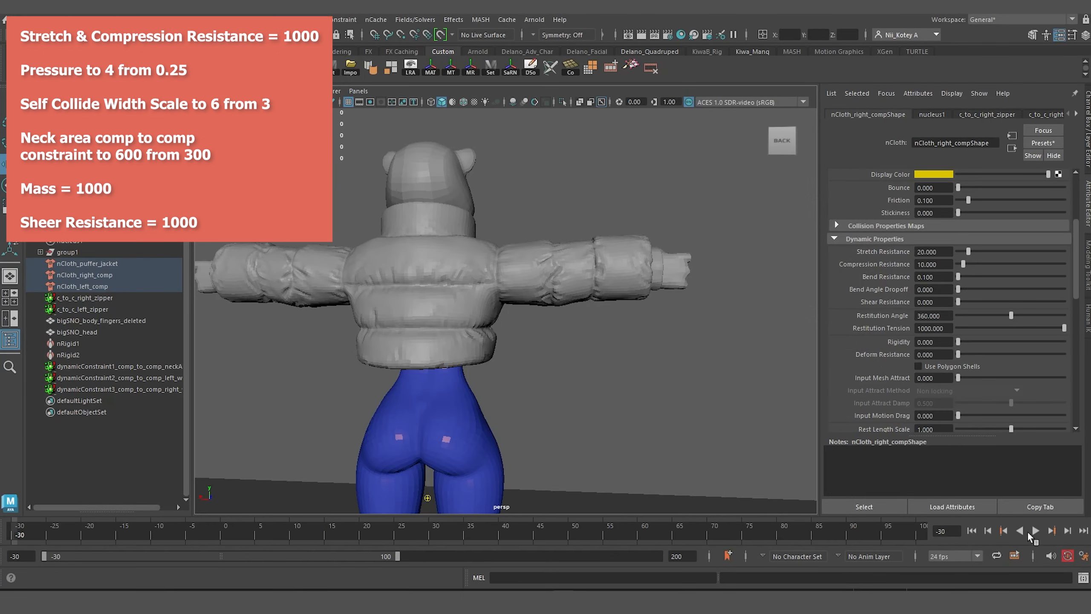
Step: Play the Shear Resistance 1000 test and examine the jacket's back, sleeves and open front throughout the motion
click(1033, 530)
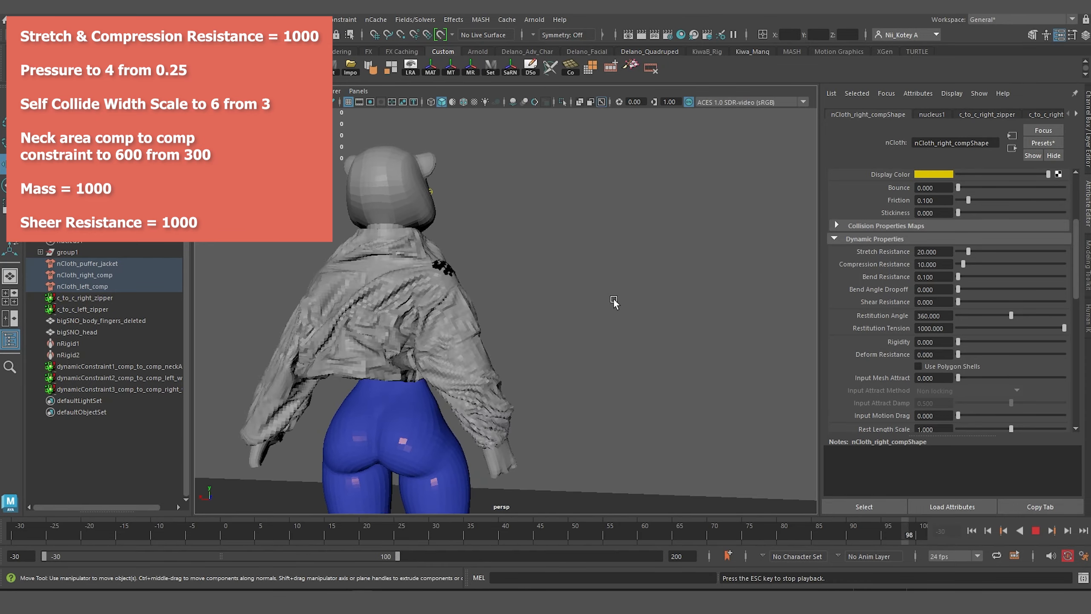
alt+drag(411, 279, 446, 297)
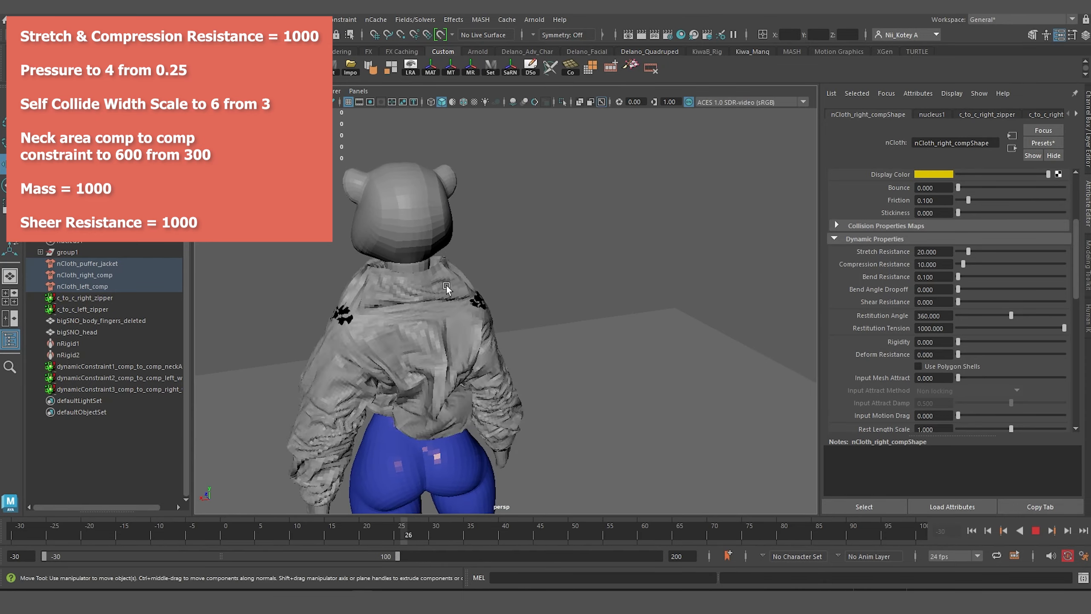
alt+middle_drag(446, 286, 552, 262)
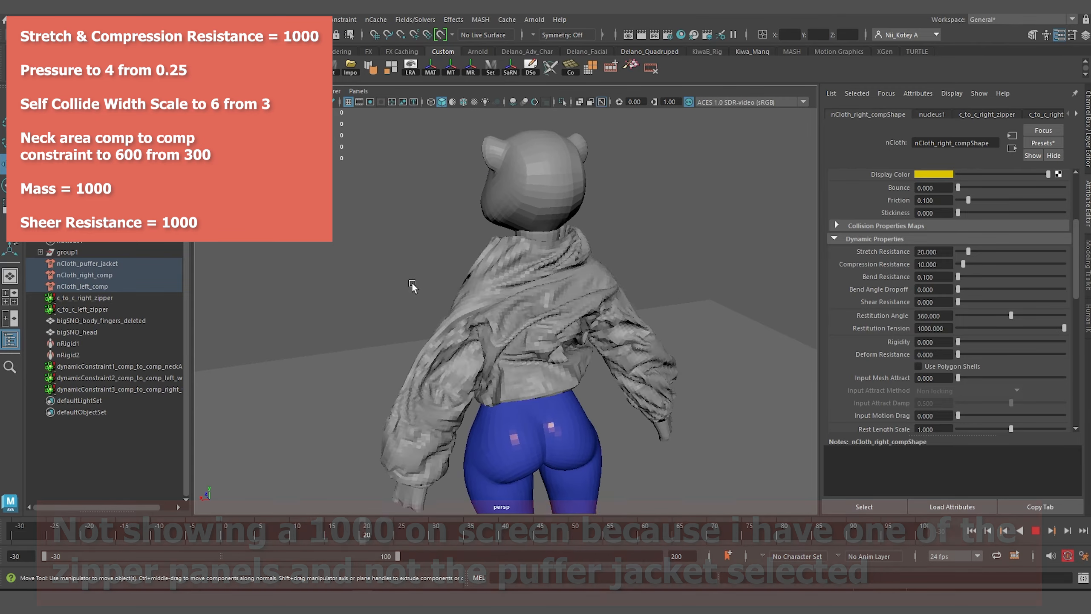
alt+drag(412, 283, 636, 257)
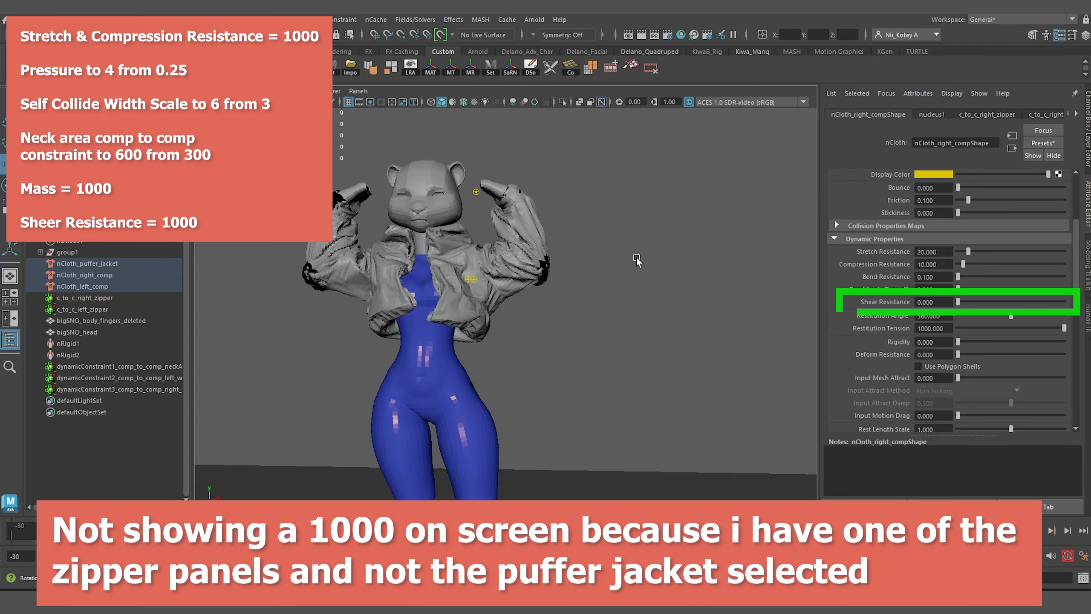
alt+middle_drag(380, 258, 508, 259)
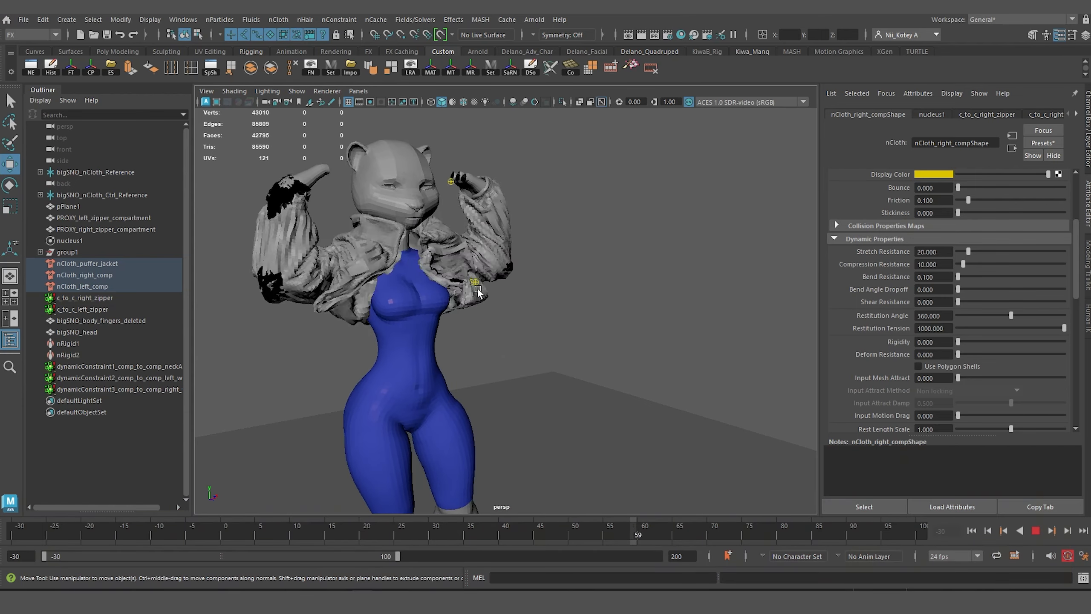
alt+drag(488, 282, 666, 277)
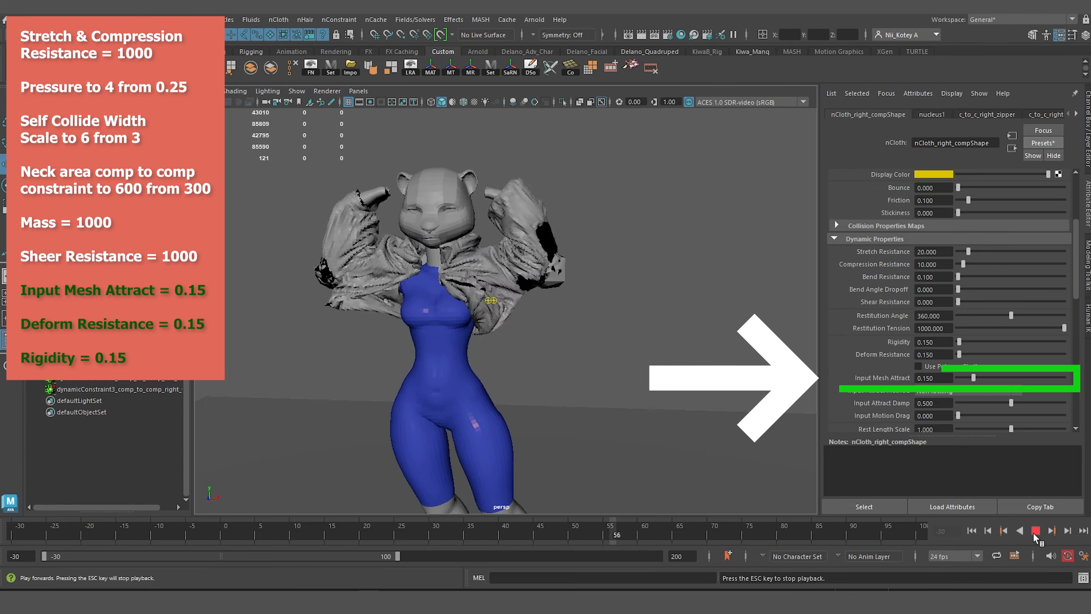
Step: Review the jacket simulation from behind with Input Mesh Attract, Deform Resistance and Rigidity all at 0.15
alt+drag(697, 399, 470, 369)
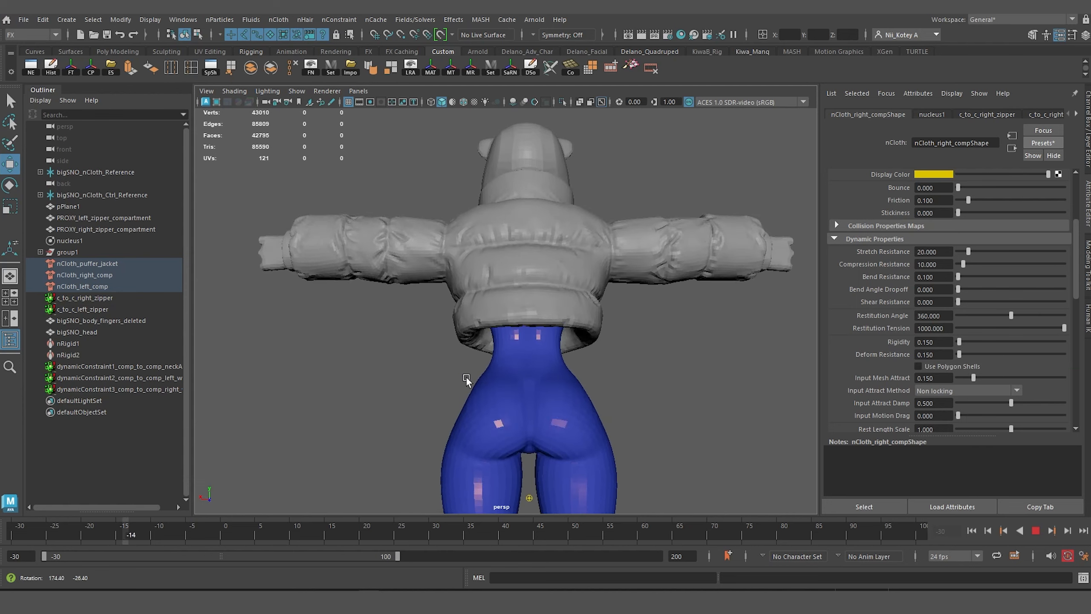
alt+right_drag(440, 315, 441, 335)
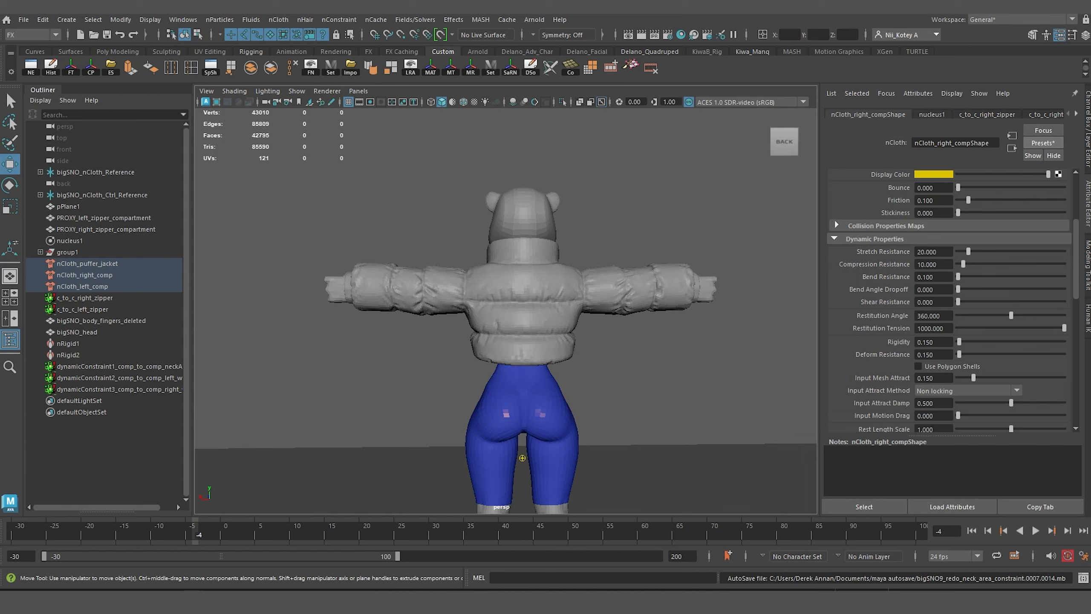
click(1036, 532)
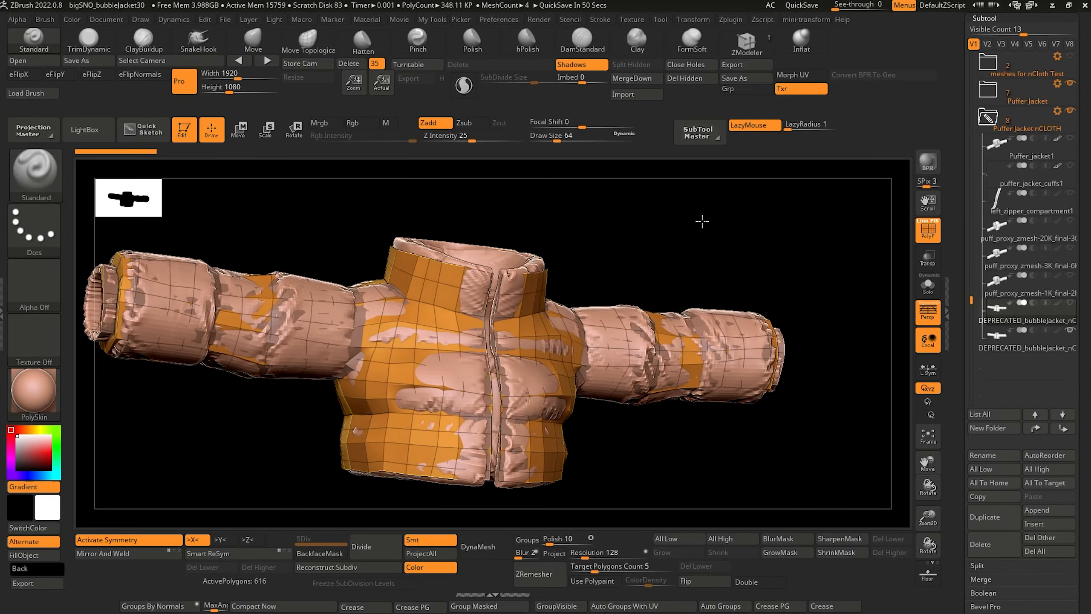
Step: Switch to ZBrush, isolate the low-poly jacket mesh with Solo mode, and inspect its topology from several angles
drag(701, 222, 775, 248)
click(927, 285)
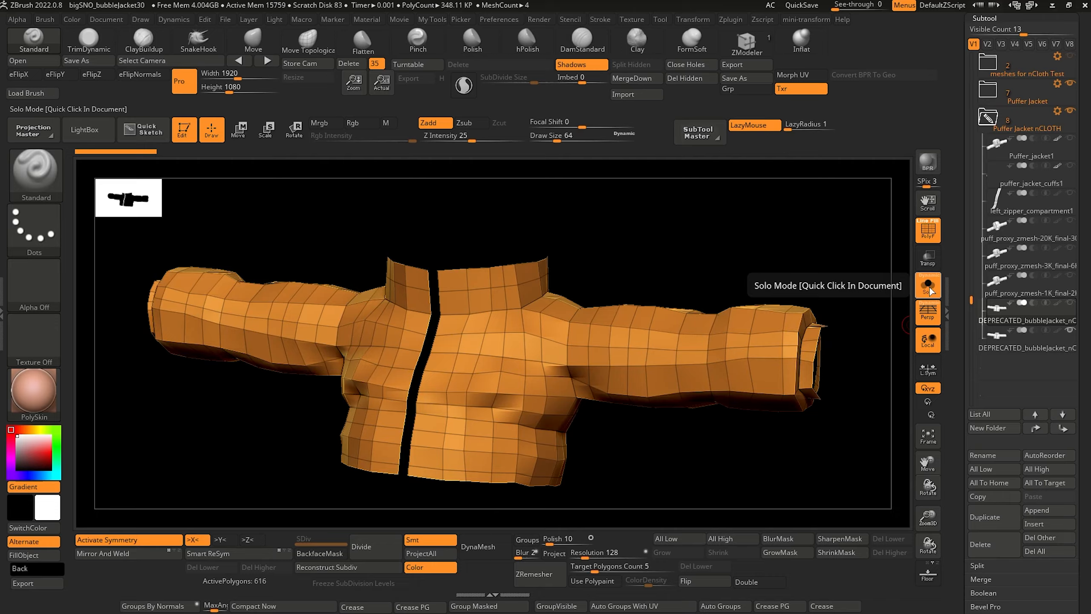
drag(837, 430, 210, 416)
key(Tab)
alt+drag(211, 417, 287, 316)
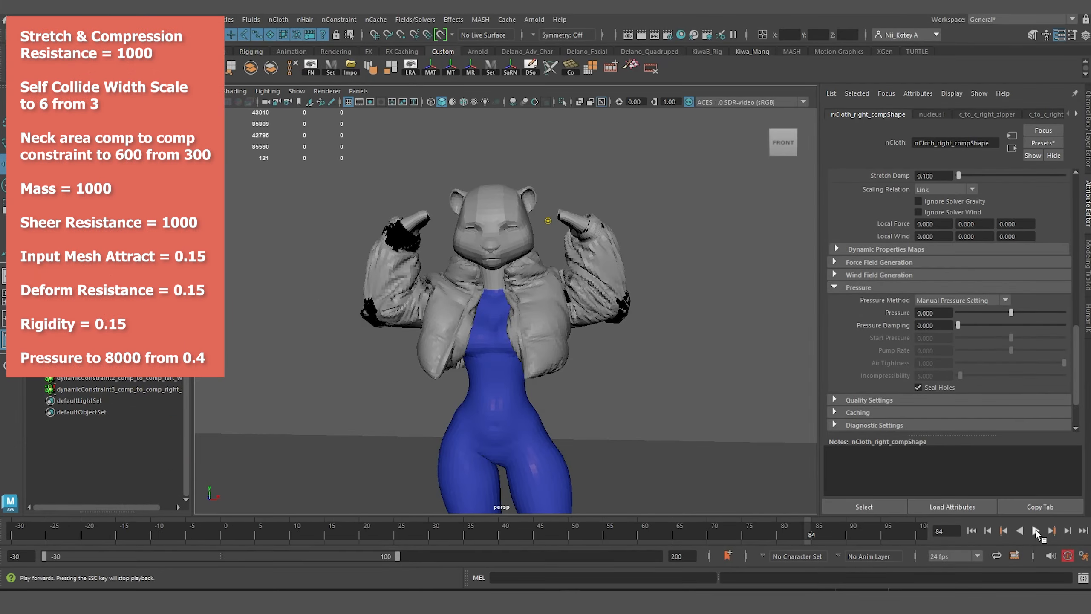
Step: Play the jacket simulation in Maya with Pressure at 8000 and examine it from the front, back and above
click(1035, 531)
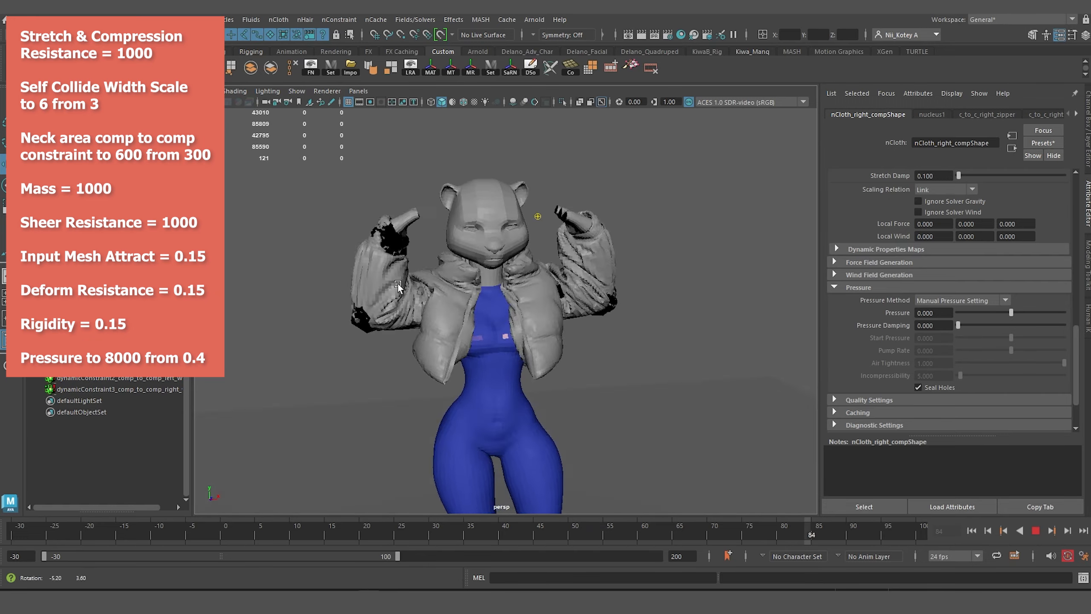
alt+drag(398, 284, 616, 275)
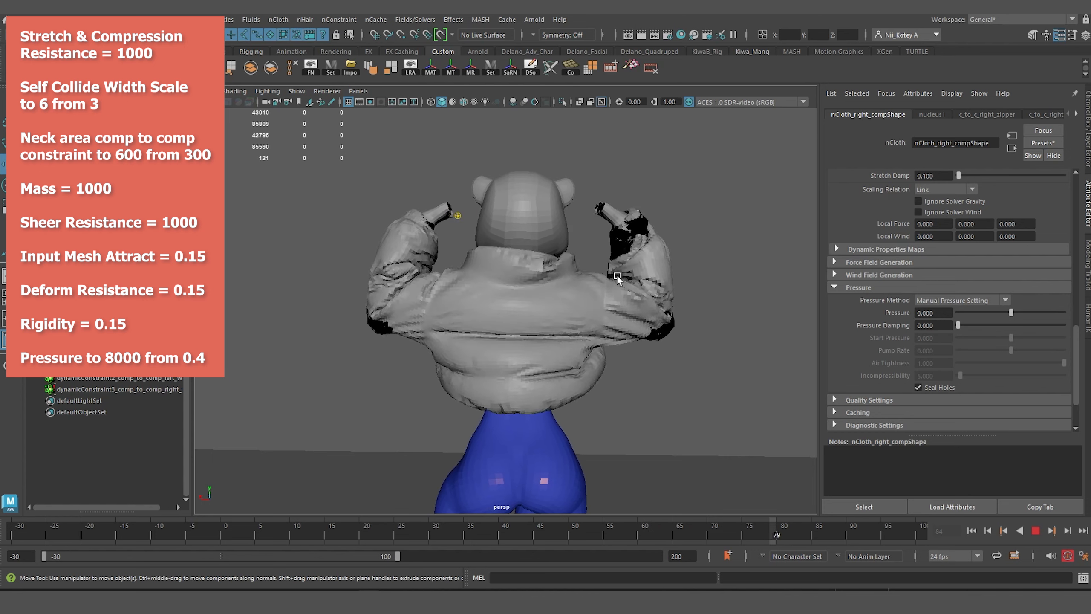
alt+right_drag(617, 276, 568, 285)
alt+middle_drag(568, 285, 595, 291)
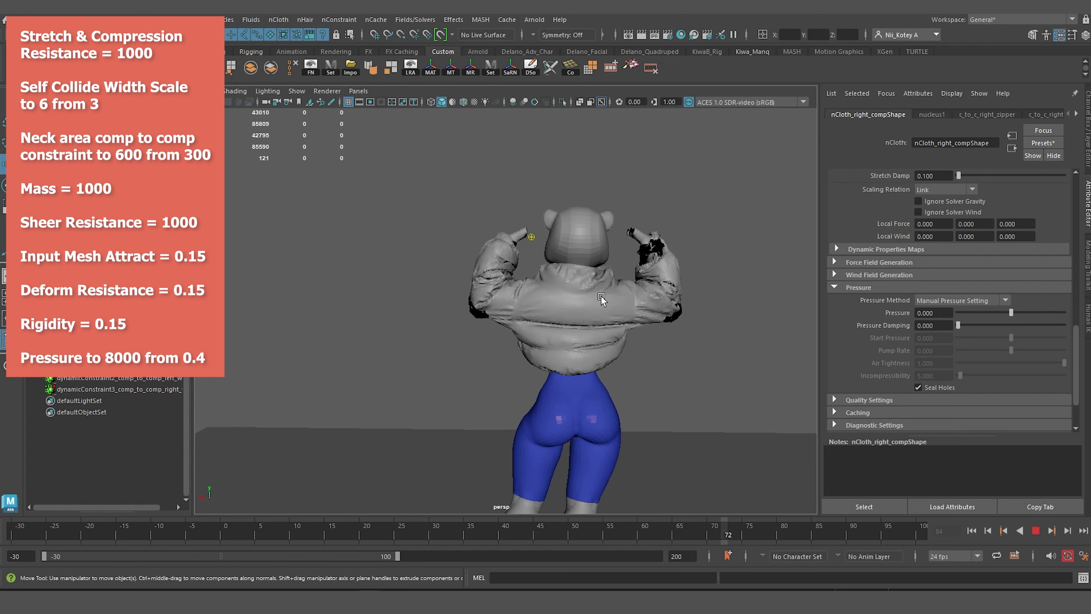
alt+drag(512, 303, 549, 340)
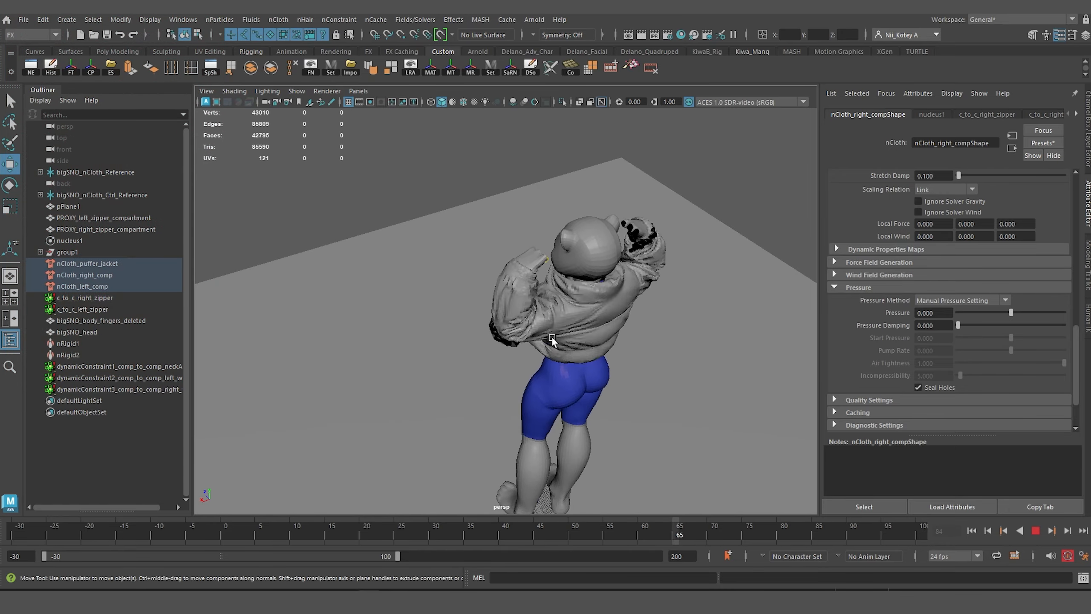
alt+drag(482, 339, 683, 313)
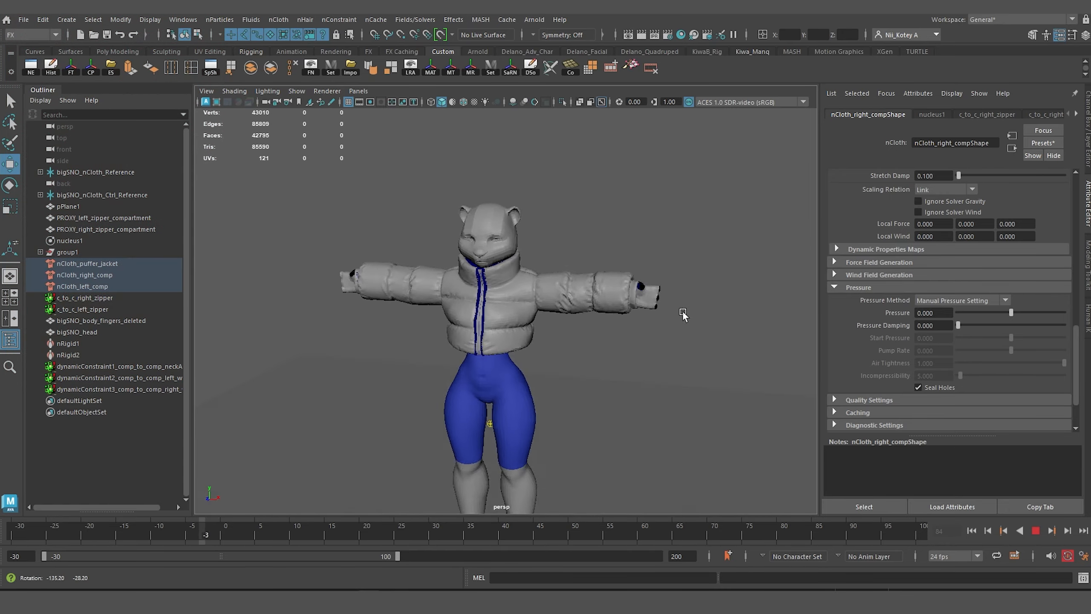
scroll(525, 353, up, 3)
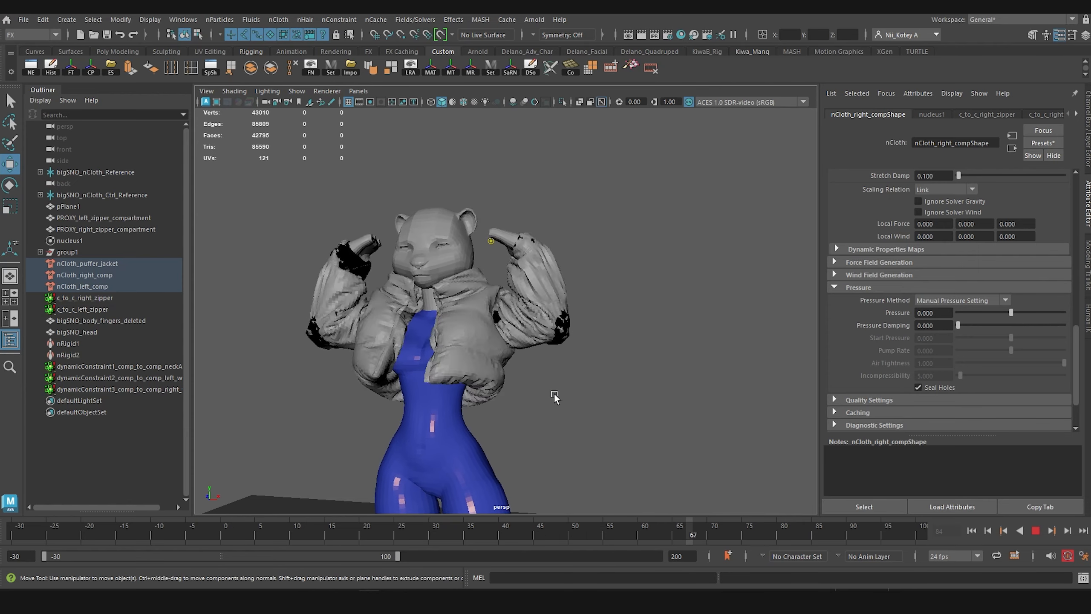
Step: Scrub through the arm-raising frames to compare the jacket's volume and sleeve deformation from behind and in front
alt+drag(554, 396, 392, 401)
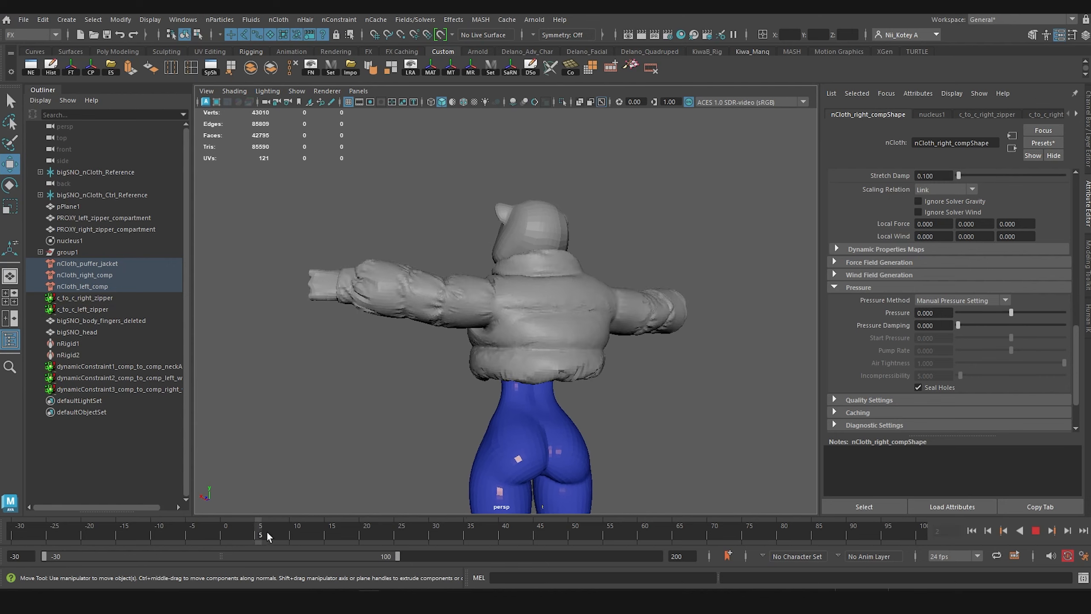
drag(303, 532, 343, 529)
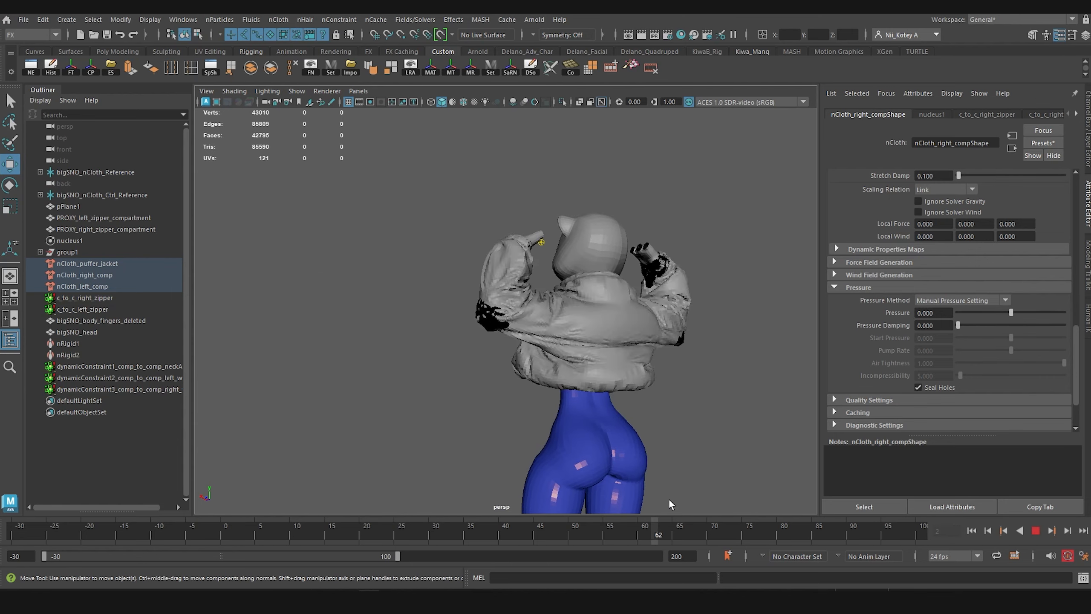
alt+drag(757, 490, 692, 501)
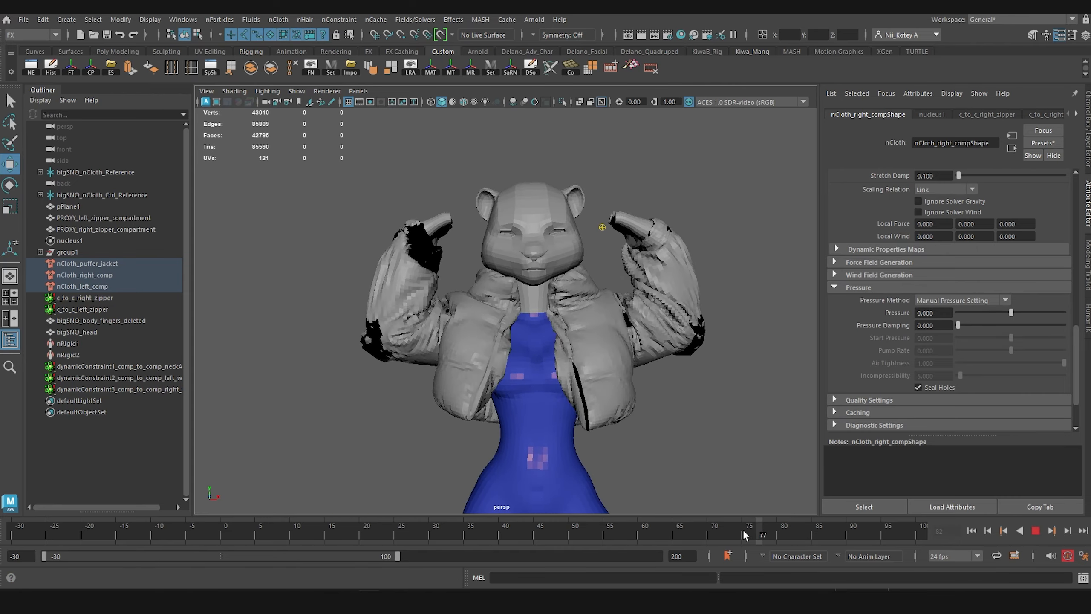
mouse_move(610, 528)
mouse_down()
mouse_move(462, 521)
mouse_move(622, 521)
mouse_up()
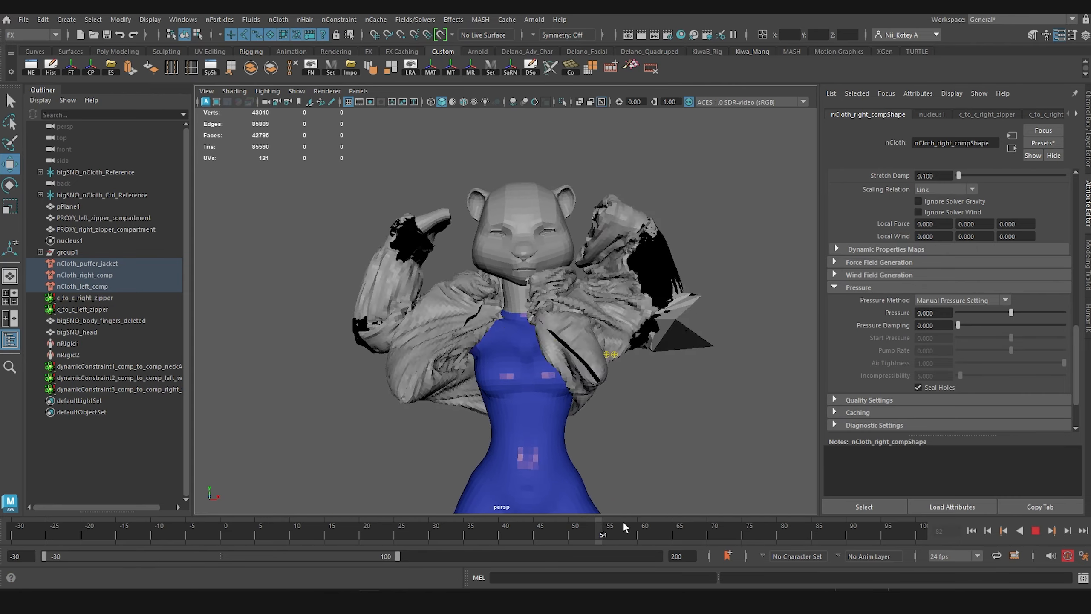
drag(801, 533, 593, 528)
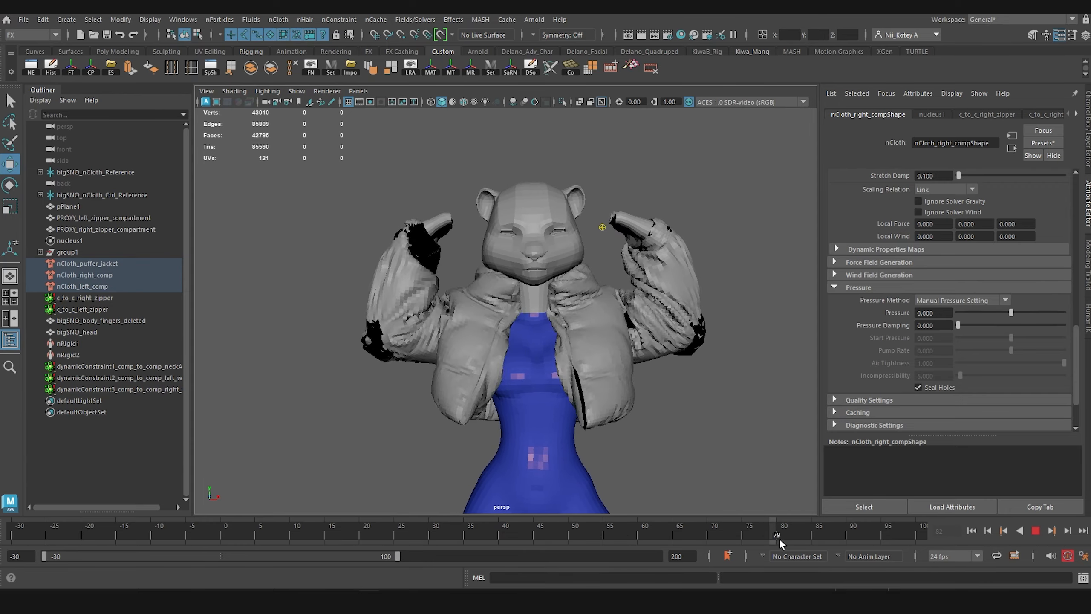
drag(779, 538, 429, 510)
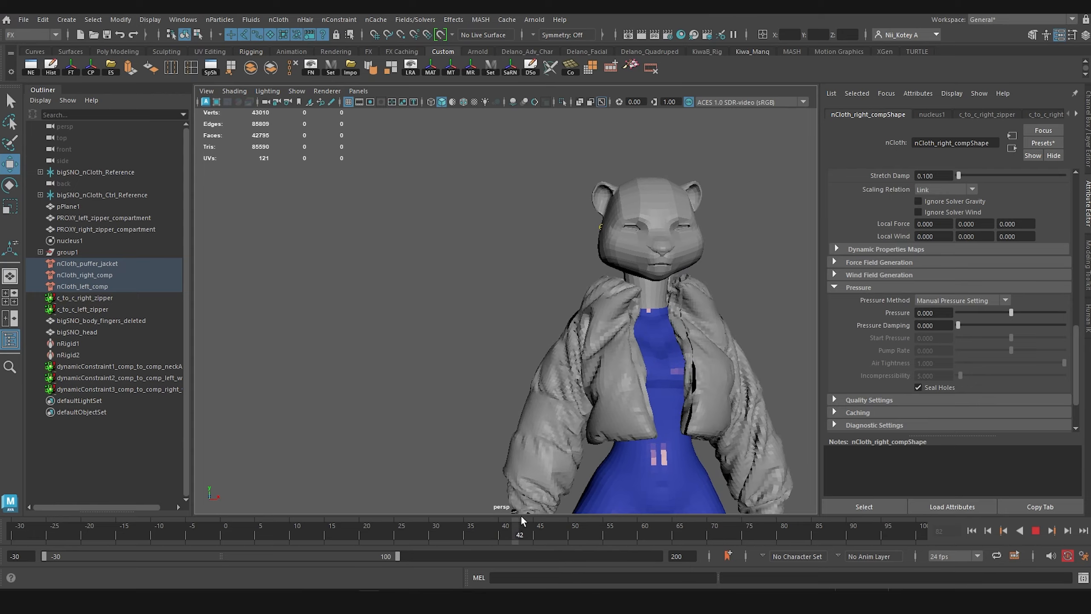
drag(520, 519, 602, 532)
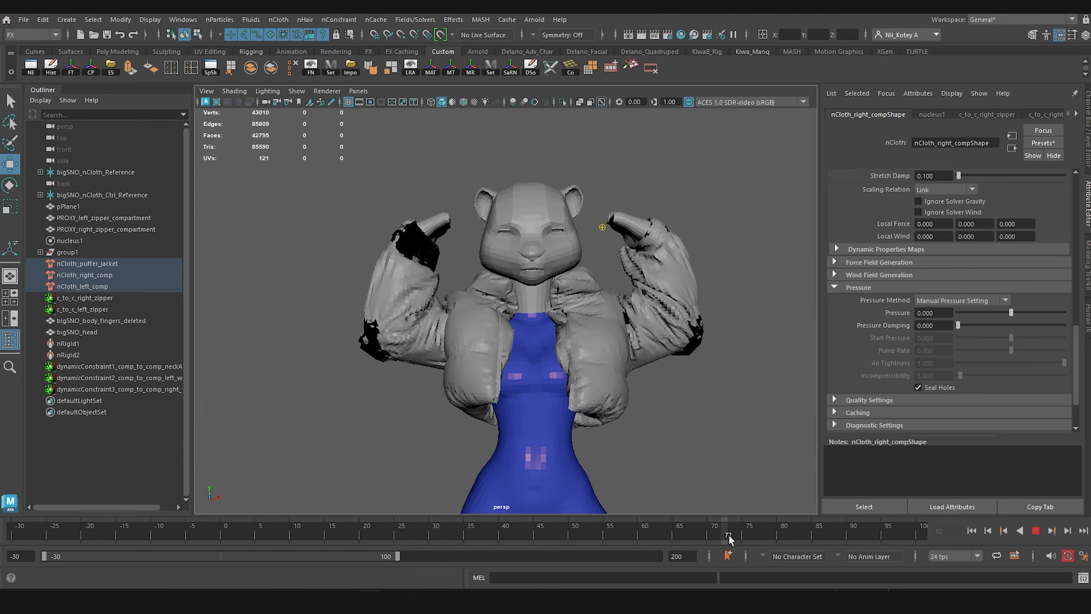
drag(812, 543, 691, 566)
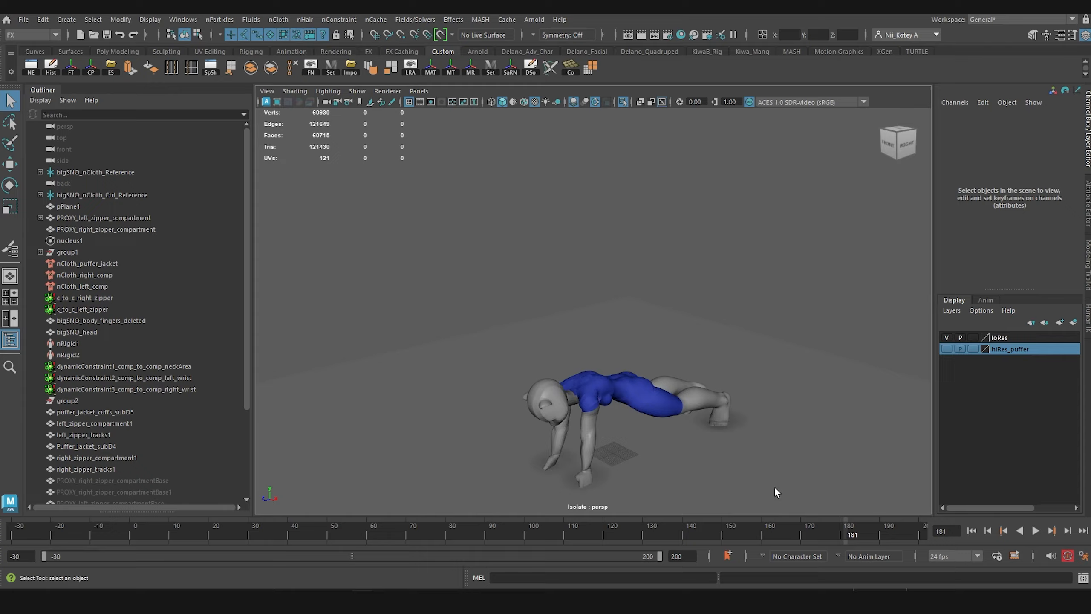
Step: View the character's push-up pose from the side and scrub back through the animation from frame 181
alt+drag(571, 406, 767, 395)
alt+right_drag(767, 395, 779, 399)
alt+middle_drag(780, 399, 796, 351)
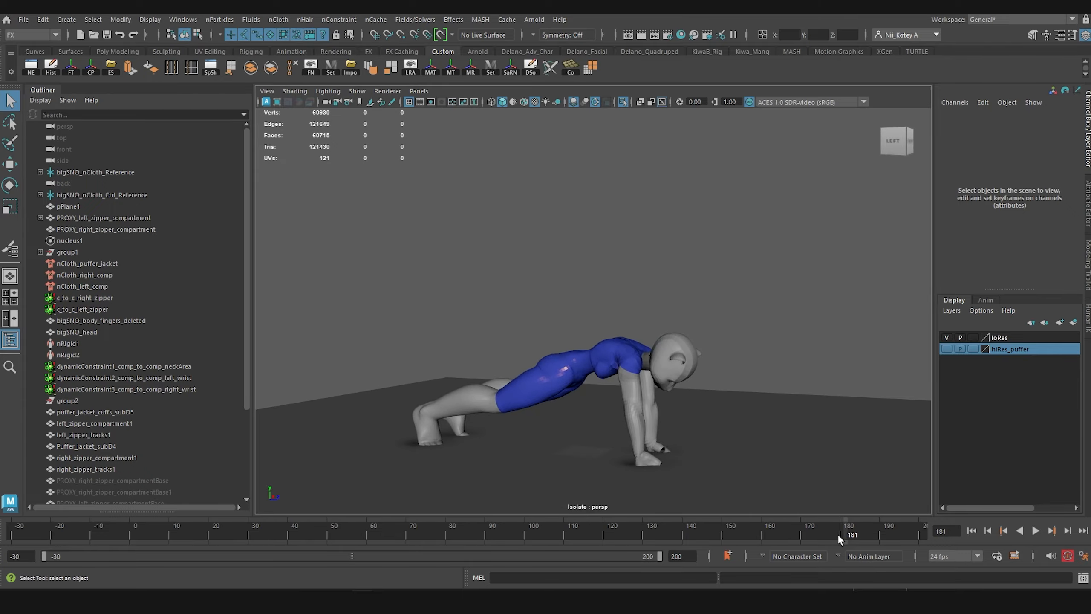
drag(839, 536, 684, 534)
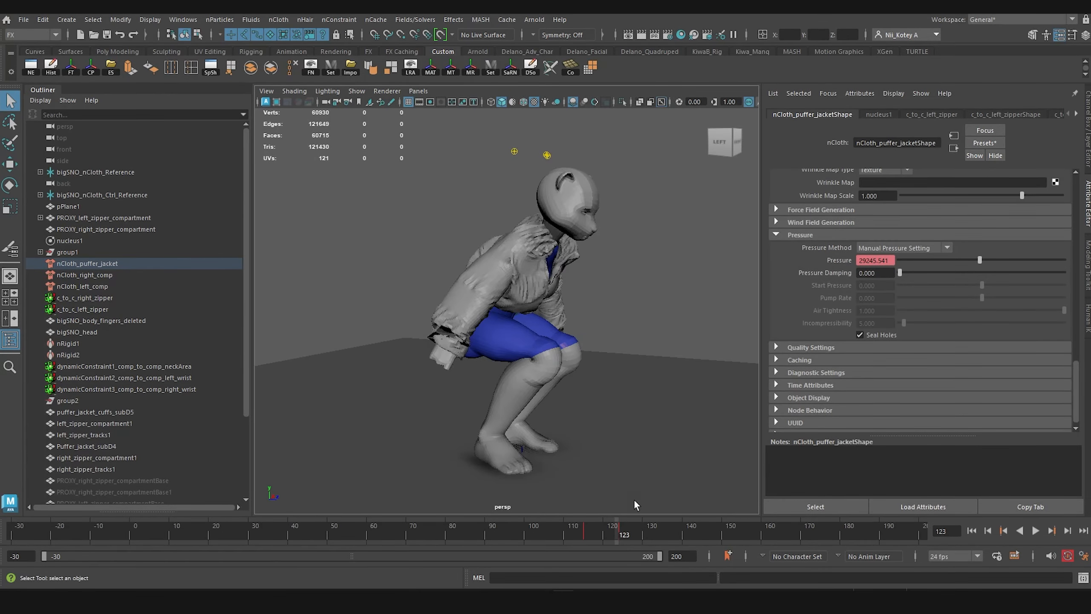
Step: Scrub and play the crouching motion around frames 120 to 127, checking the pressure-keyed jacket from both sides
mouse_move(617, 530)
mouse_down()
mouse_move(580, 535)
mouse_move(626, 535)
mouse_move(578, 534)
mouse_move(625, 533)
mouse_move(582, 538)
mouse_move(609, 540)
mouse_up()
alt+drag(612, 470, 524, 469)
mouse_move(612, 537)
mouse_down()
mouse_move(577, 532)
mouse_move(630, 533)
mouse_up()
alt+drag(628, 477, 581, 447)
key(alt+v)
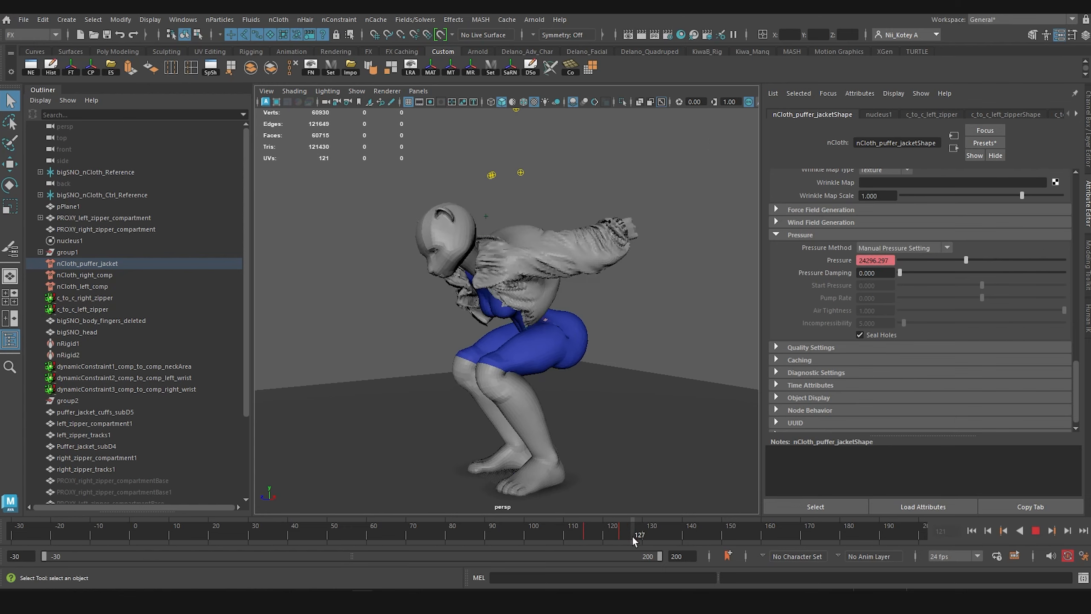
drag(592, 540, 631, 540)
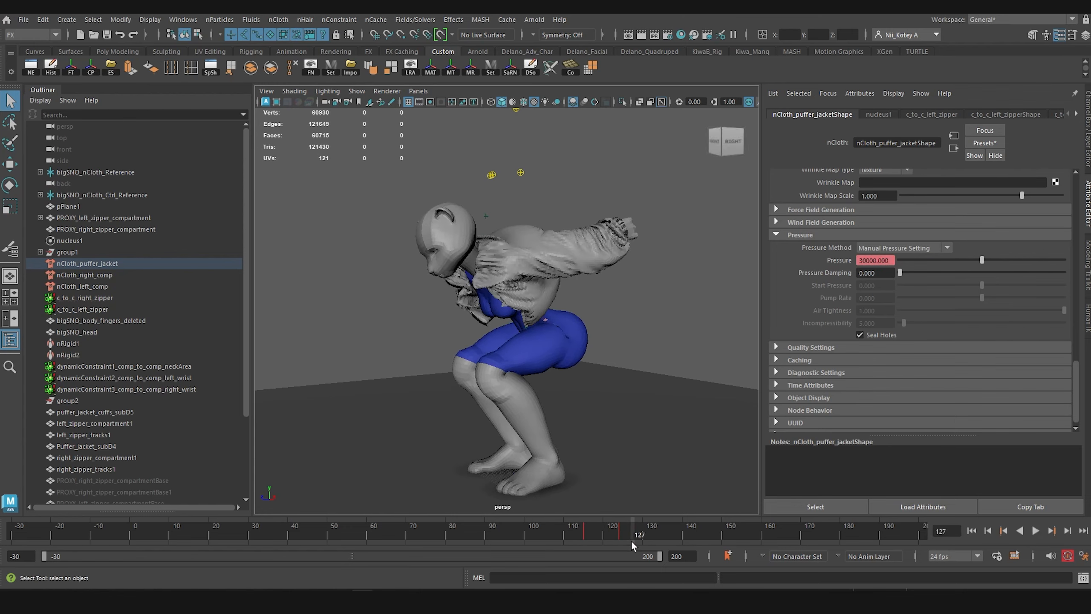
alt+drag(580, 399, 466, 454)
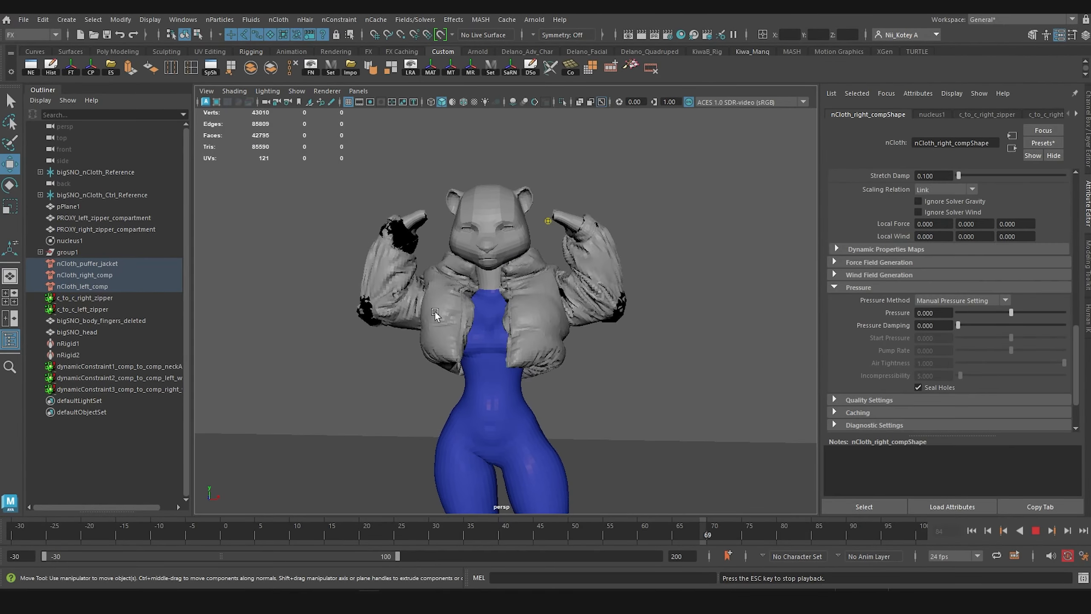
Step: Inspect the raised-arm jacket from behind and open the nucleus1 solver attributes
alt+drag(397, 283, 616, 275)
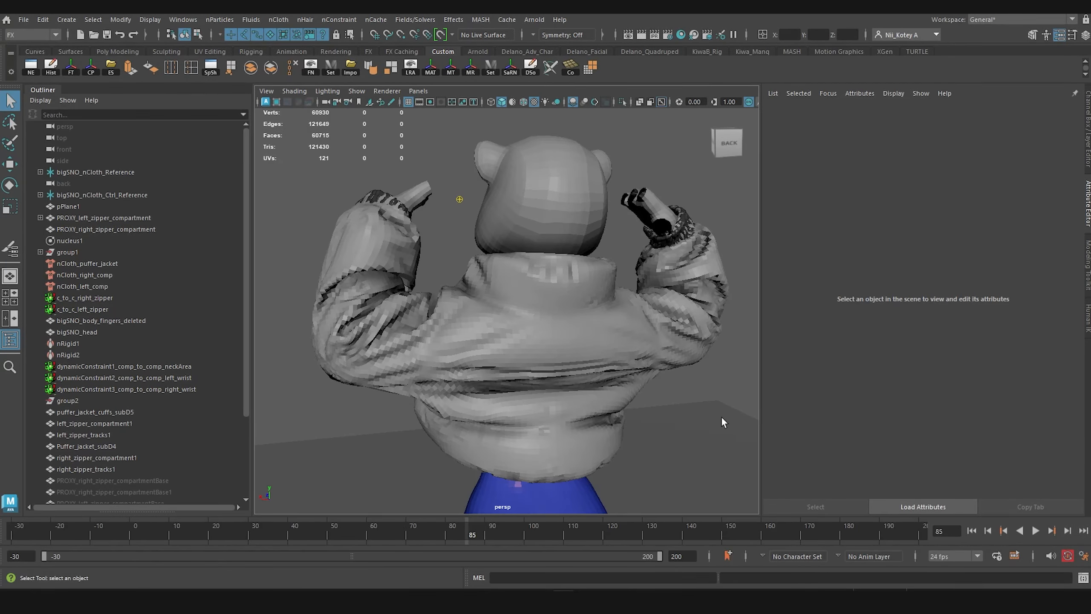
alt+middle_drag(583, 393, 575, 385)
click(65, 242)
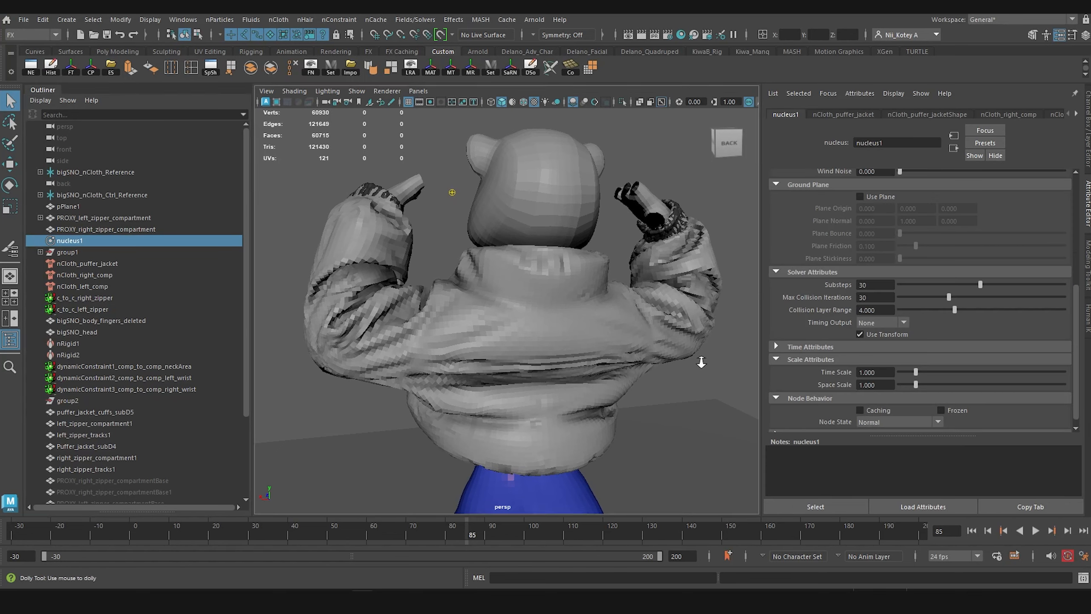
alt+drag(701, 362, 711, 371)
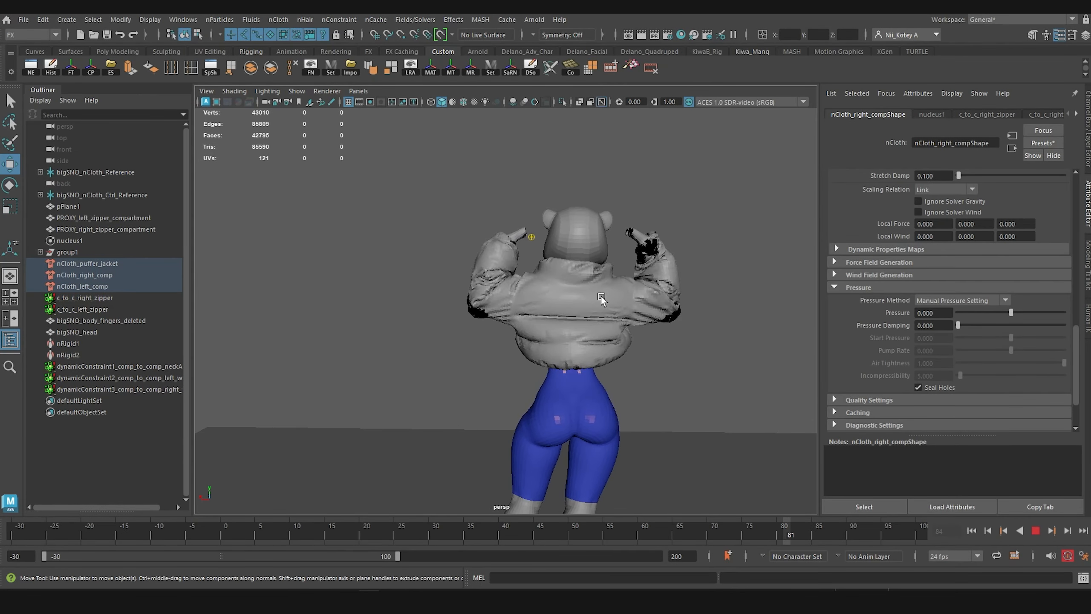
Step: Inspect the raised-arm jacket from behind and the crouching jacket from the front at frame 122
alt+drag(601, 298, 550, 341)
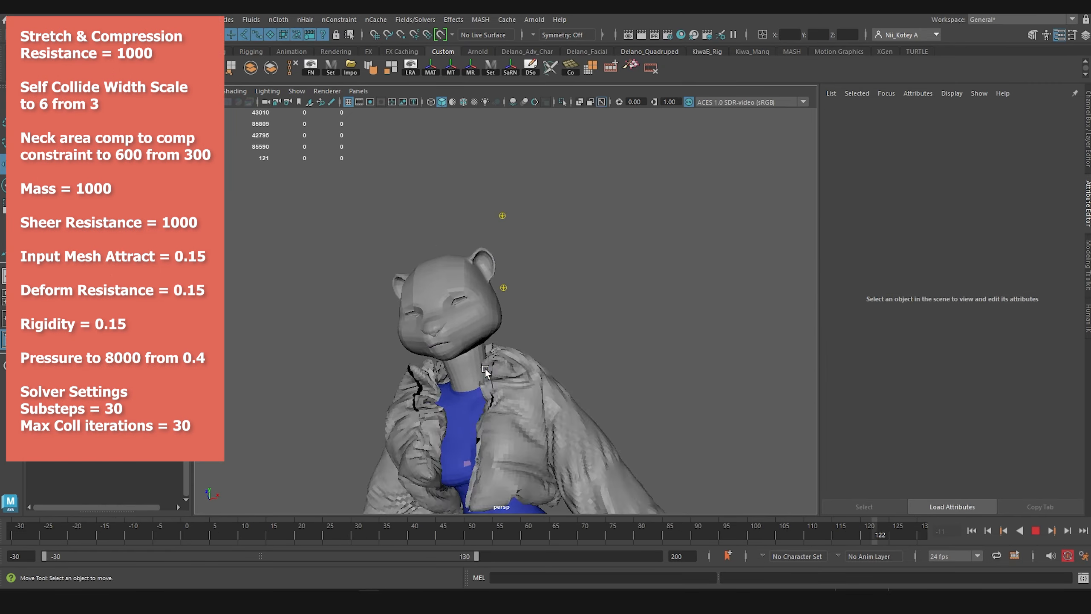
alt+drag(484, 368, 504, 369)
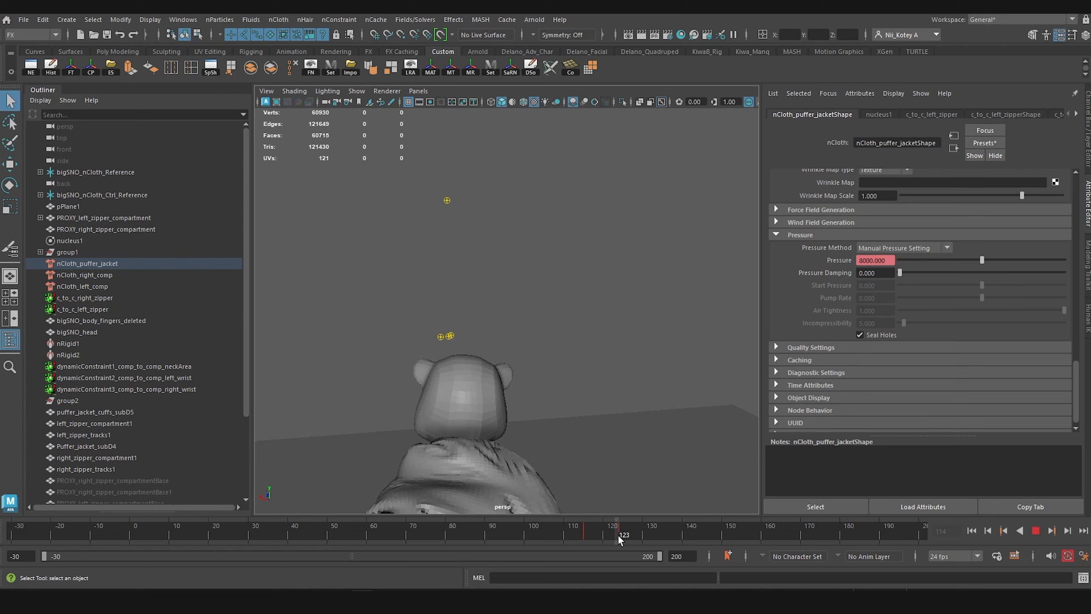
Step: Compare the puffer jacket's keyed pressure, rigidity, deform resistance and input mesh attract values between frames 115 and 124
click(620, 535)
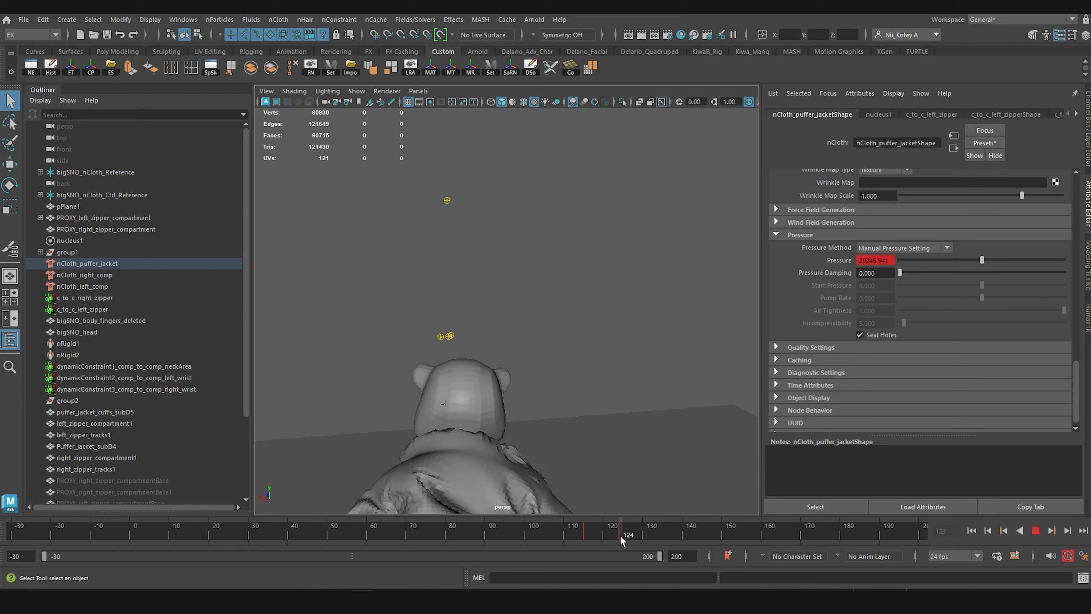
click(584, 531)
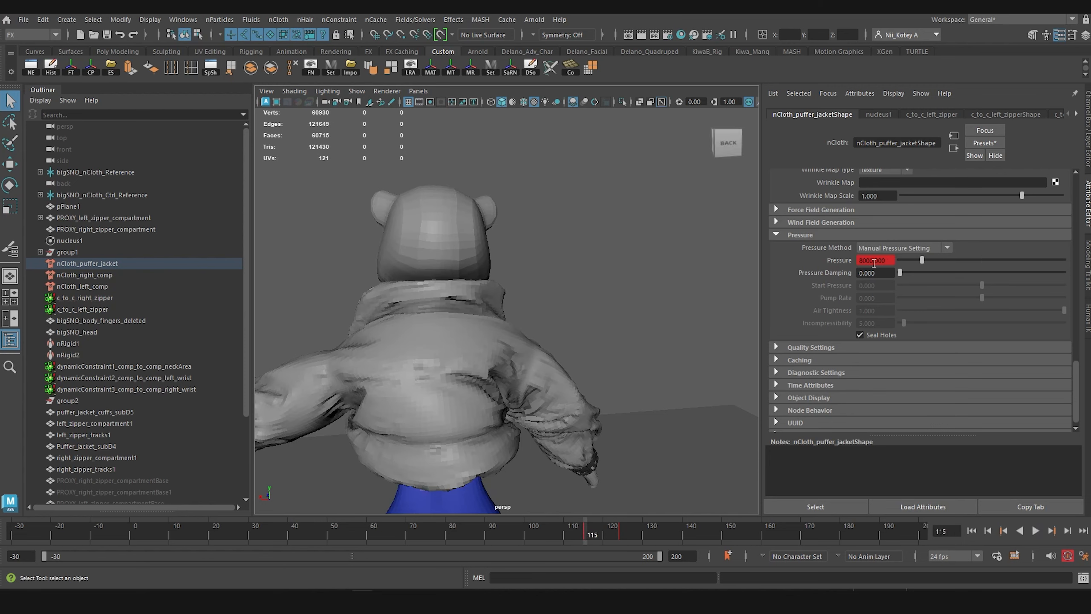
click(620, 536)
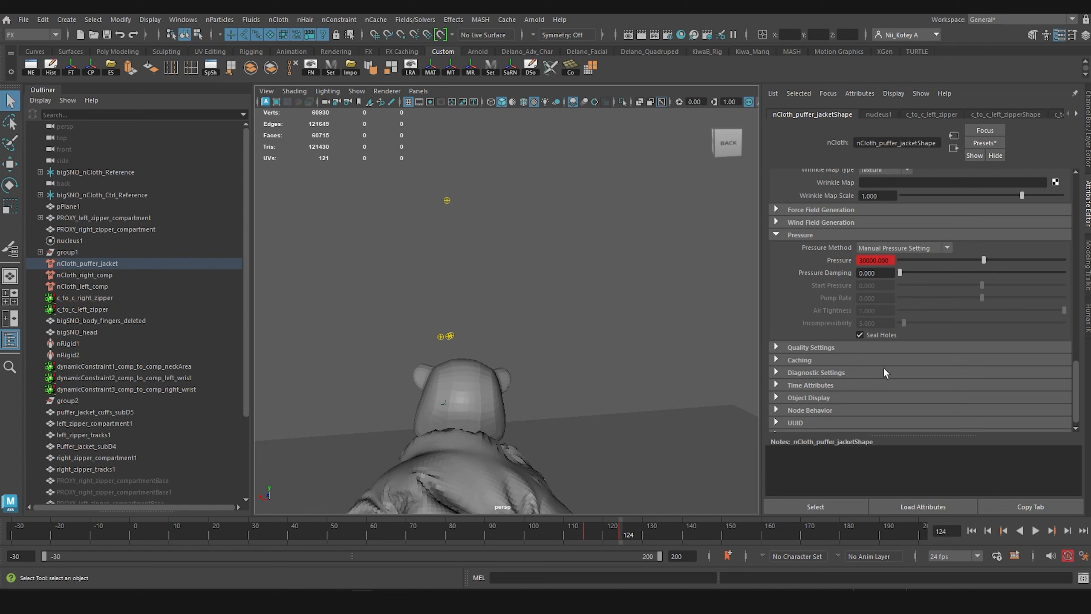
scroll(932, 327, up, 10)
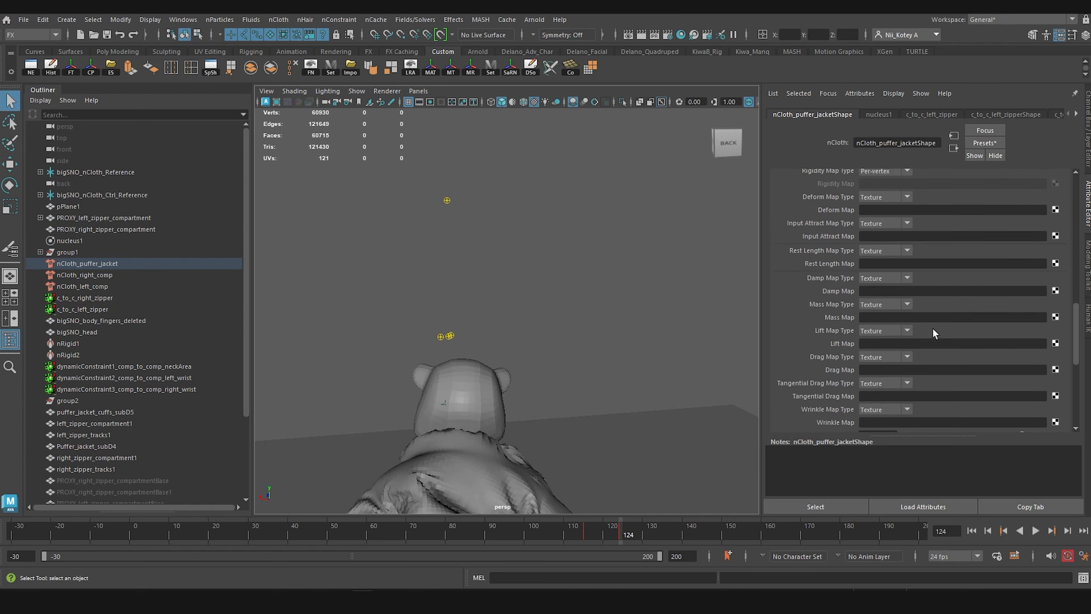
scroll(933, 327, up, 3)
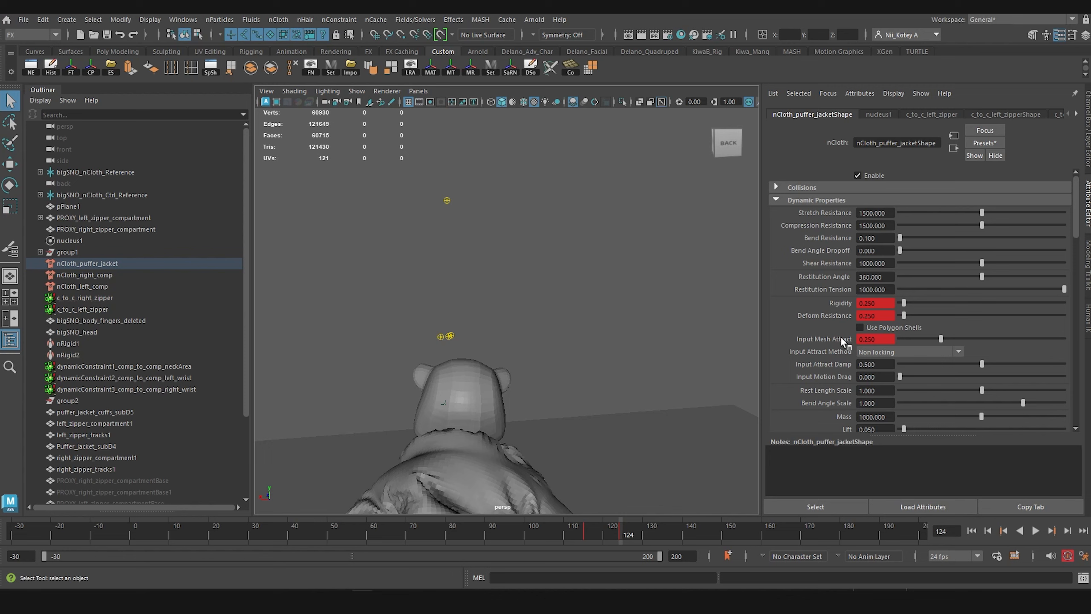
click(587, 532)
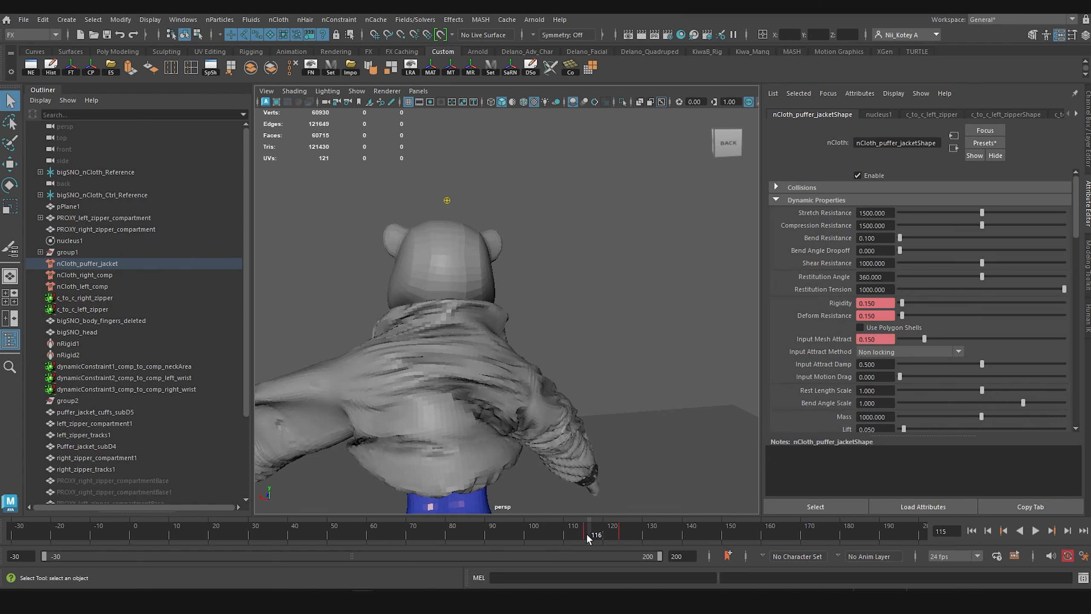
drag(587, 533, 621, 532)
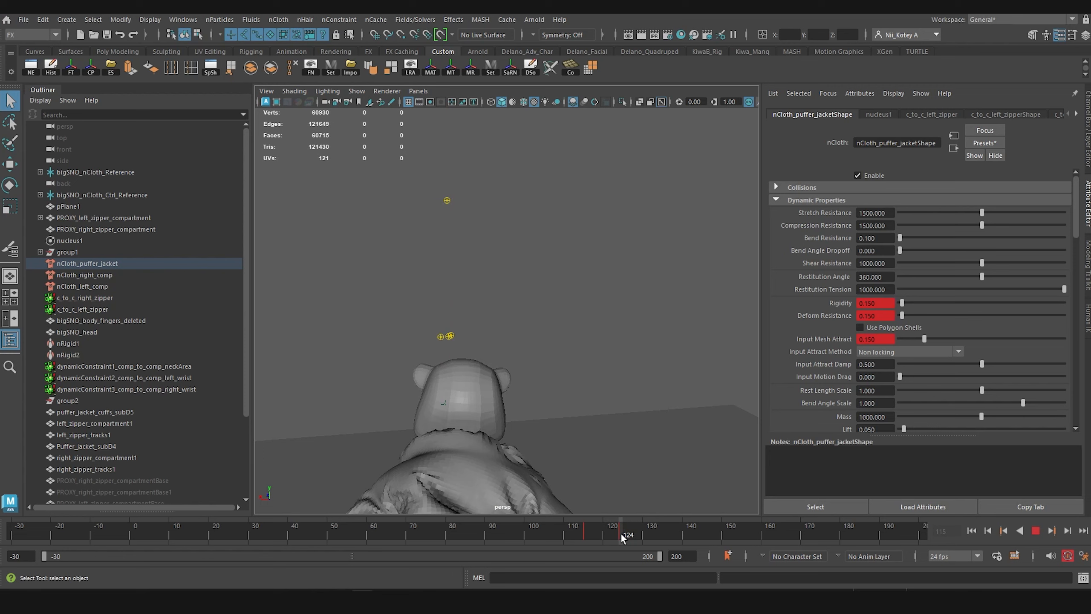
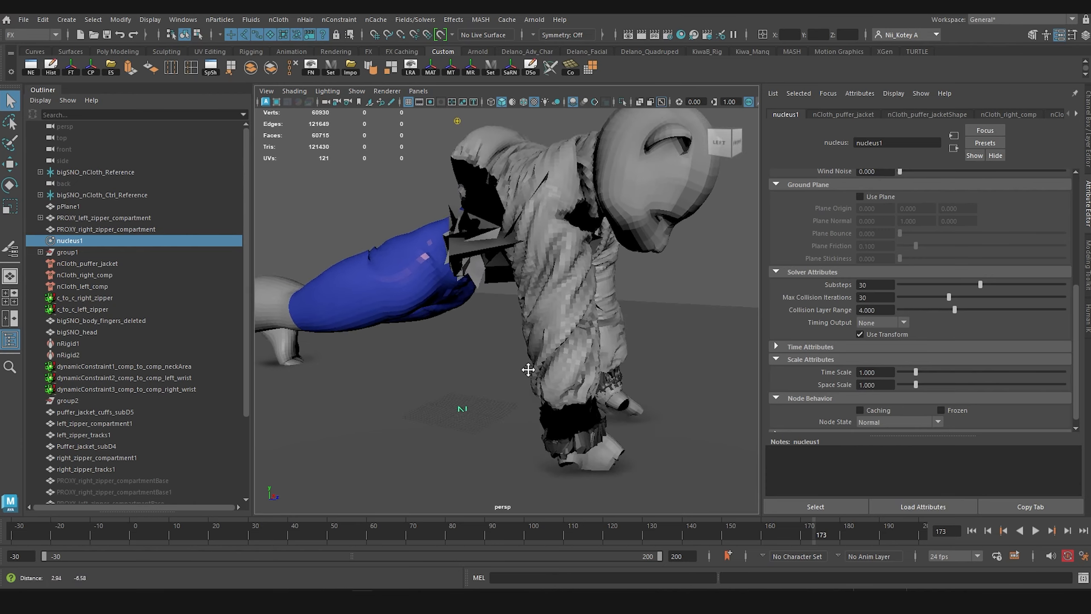
Step: Examine the jacket's sleeves, cuffs and broken hem up close in the push-up pose at frame 173
alt+drag(533, 385, 549, 391)
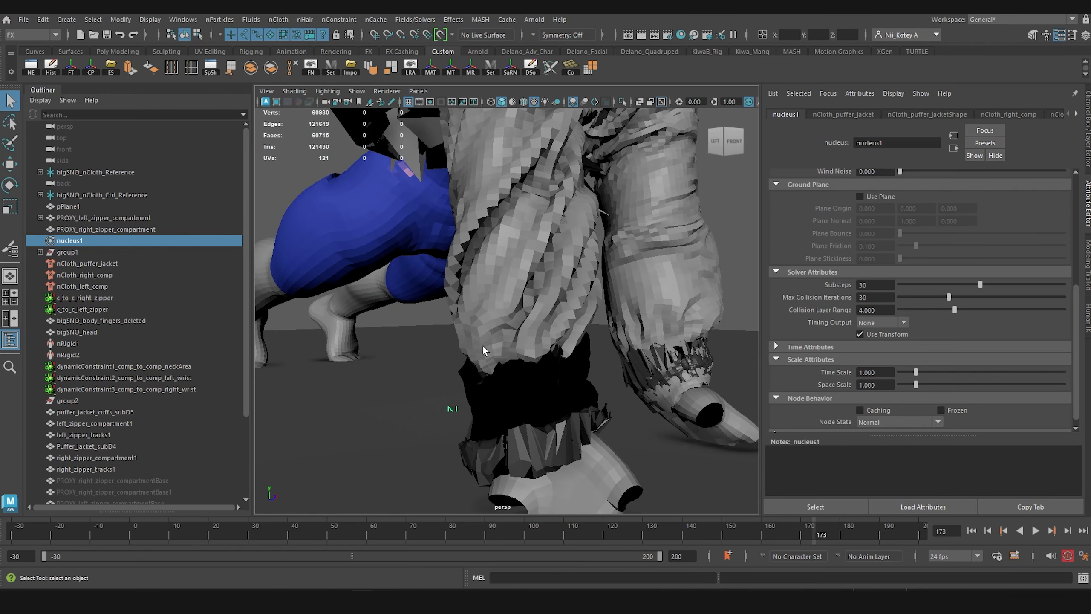
alt+drag(482, 344, 729, 292)
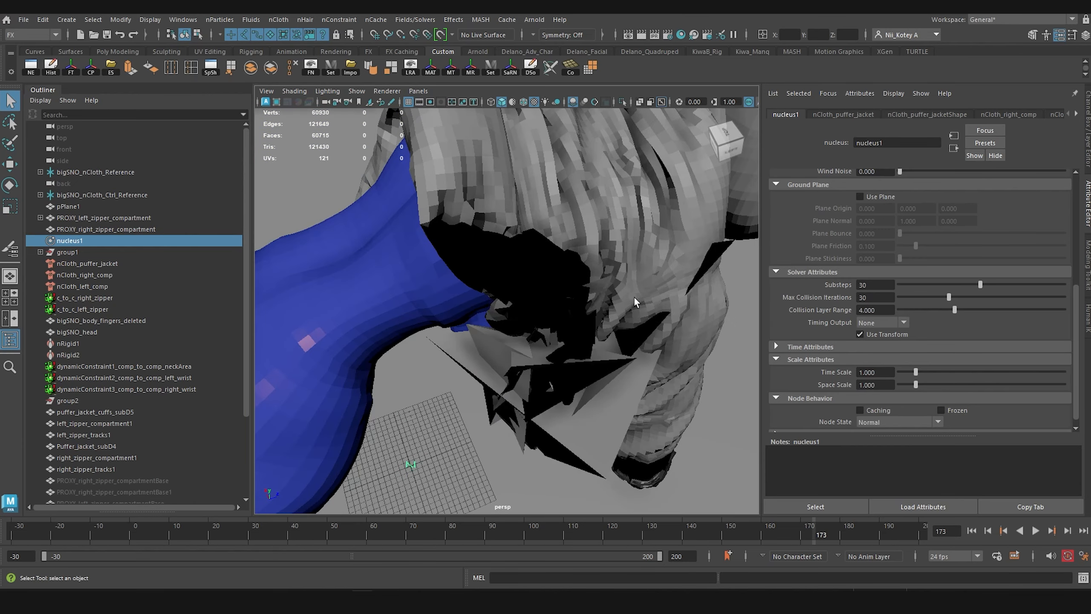
alt+right_drag(634, 296, 589, 316)
alt+drag(588, 316, 556, 282)
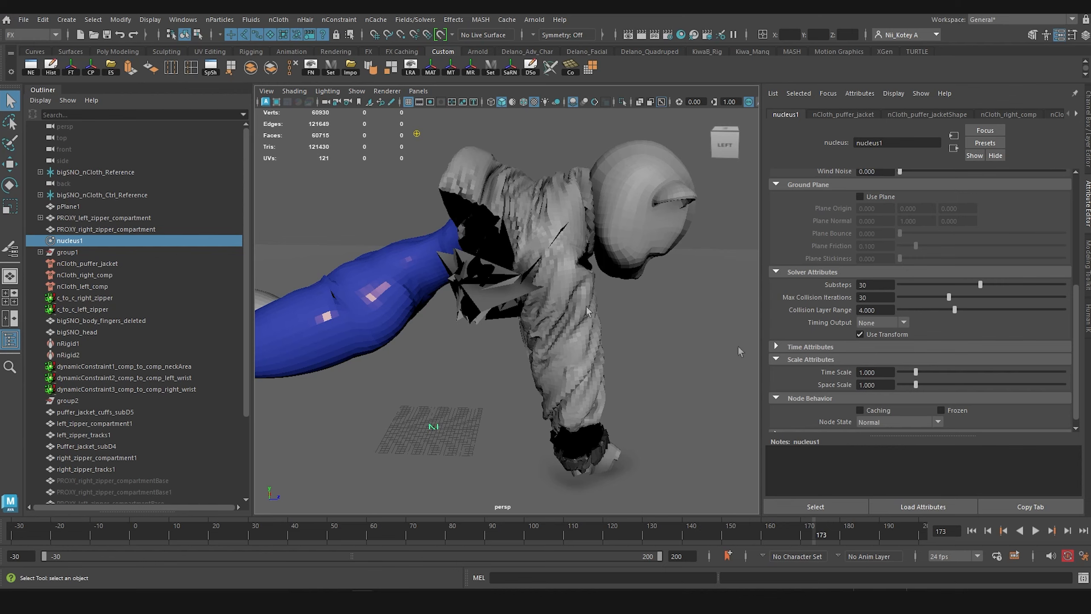
Step: Scrub back to frame 87 and inspect the open jacket's collar and chest from the front
drag(679, 526, 480, 530)
alt+middle_drag(524, 223, 597, 353)
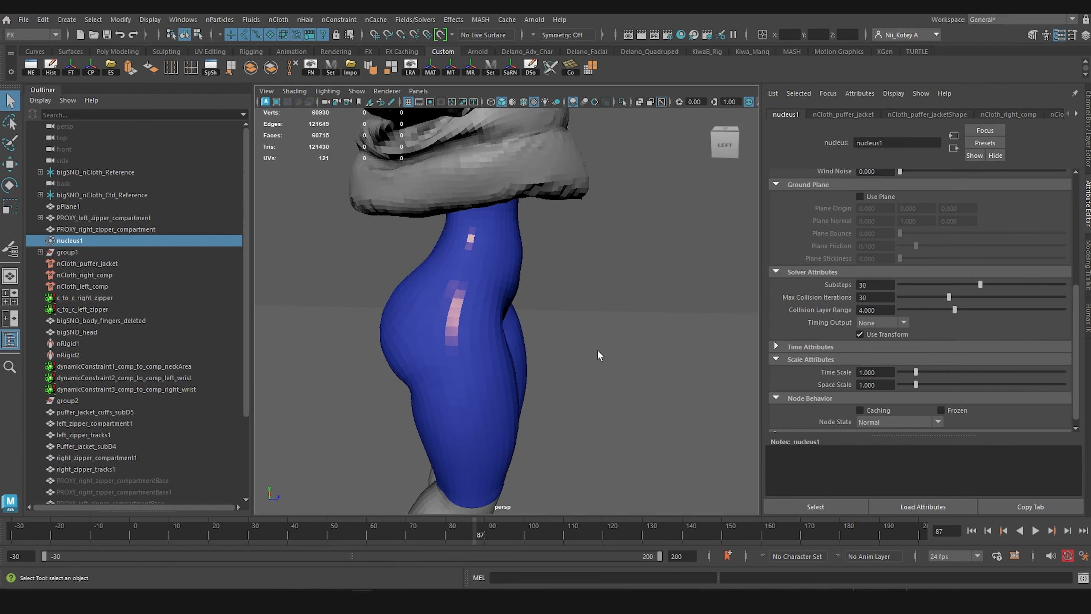
scroll(598, 353, down, 5)
alt+drag(598, 353, 453, 321)
alt+middle_drag(453, 320, 516, 400)
scroll(510, 361, up, 5)
scroll(511, 364, down, 3)
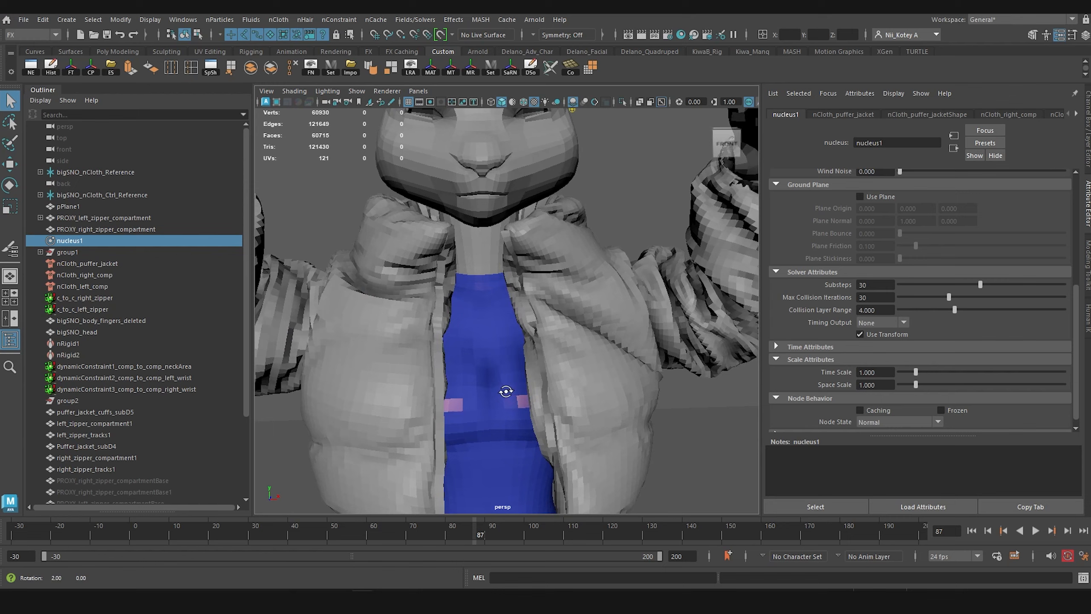
Step: Select the neck-area component-to-component constraint and inspect its connections around the collar at frame -26
click(144, 366)
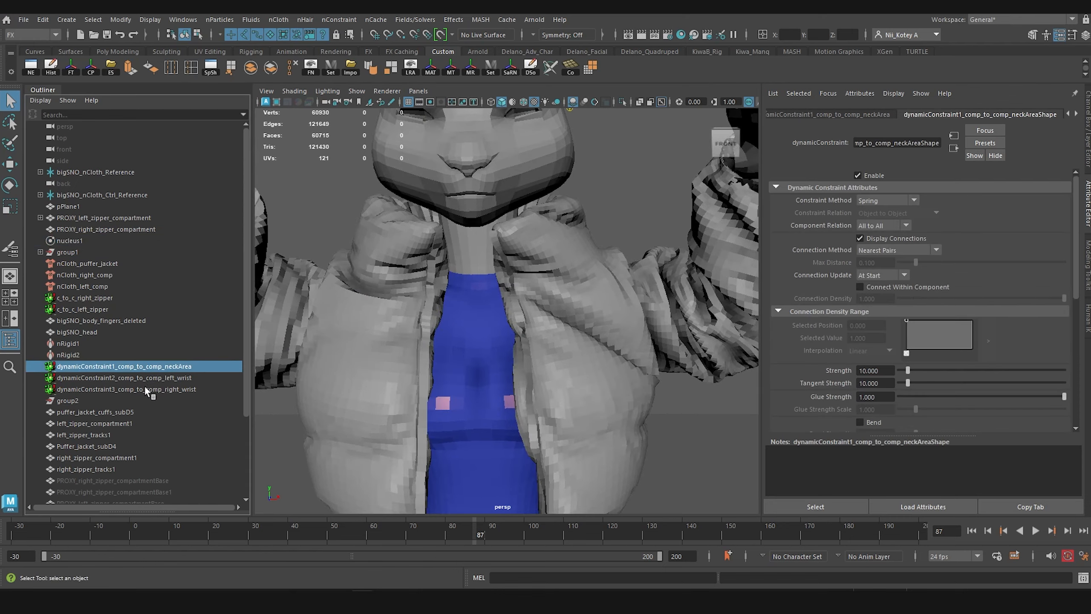
shift+click(144, 387)
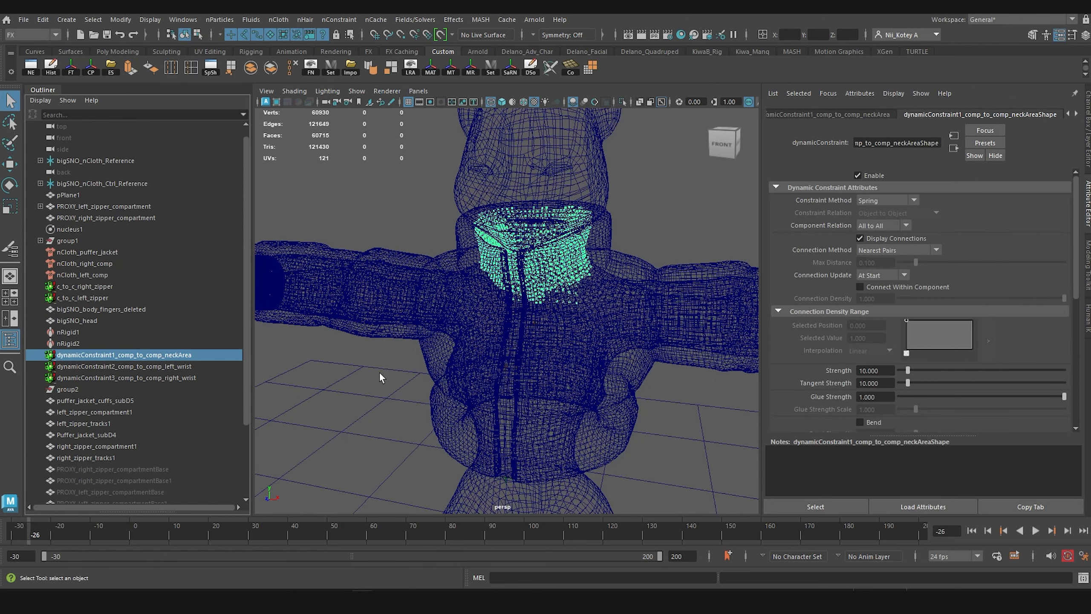
key(5)
alt+drag(475, 363, 511, 356)
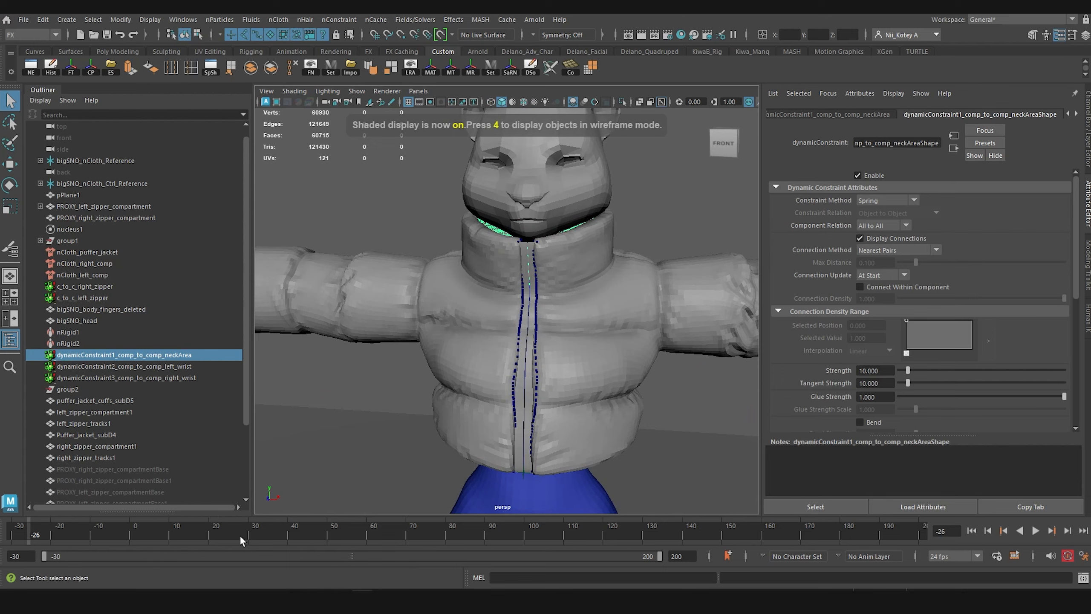
Step: Play the simulation from frame -26 and inspect how the collar and jacket front behave up close
key(alt+v)
alt+drag(508, 335, 536, 336)
alt+middle_drag(536, 336, 526, 340)
scroll(526, 341, up, 5)
alt+drag(526, 341, 418, 347)
scroll(536, 295, down, 3)
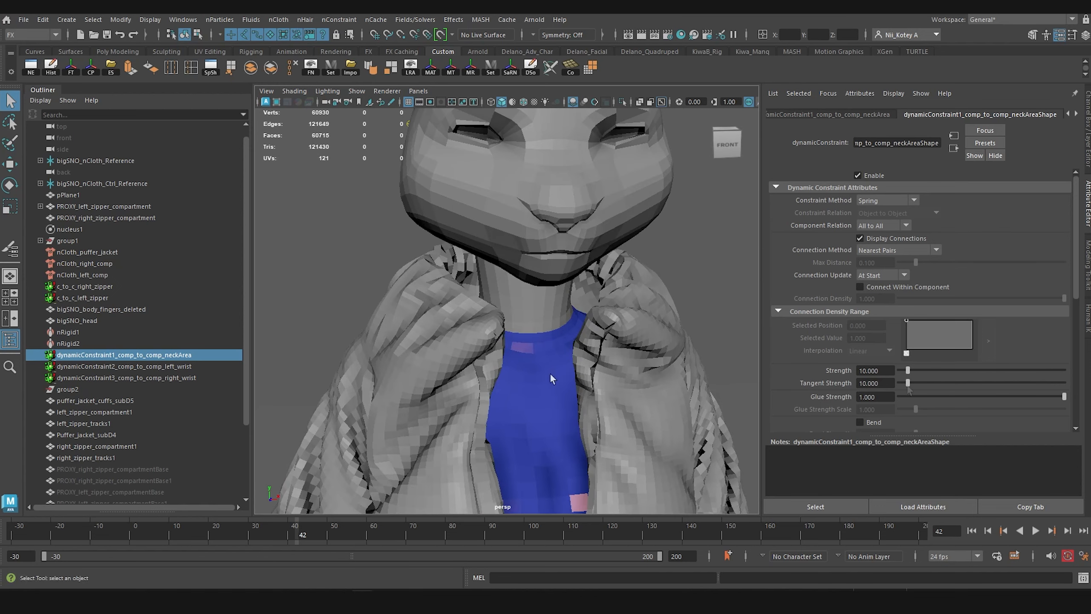
Step: Scrub back from frame 42 to frame 22 and review the collar and open front of the jacket
scroll(551, 378, down, 3)
alt+middle_drag(551, 378, 526, 326)
alt+drag(526, 326, 506, 335)
drag(306, 534, 217, 534)
alt+drag(416, 341, 508, 275)
scroll(438, 349, down, 3)
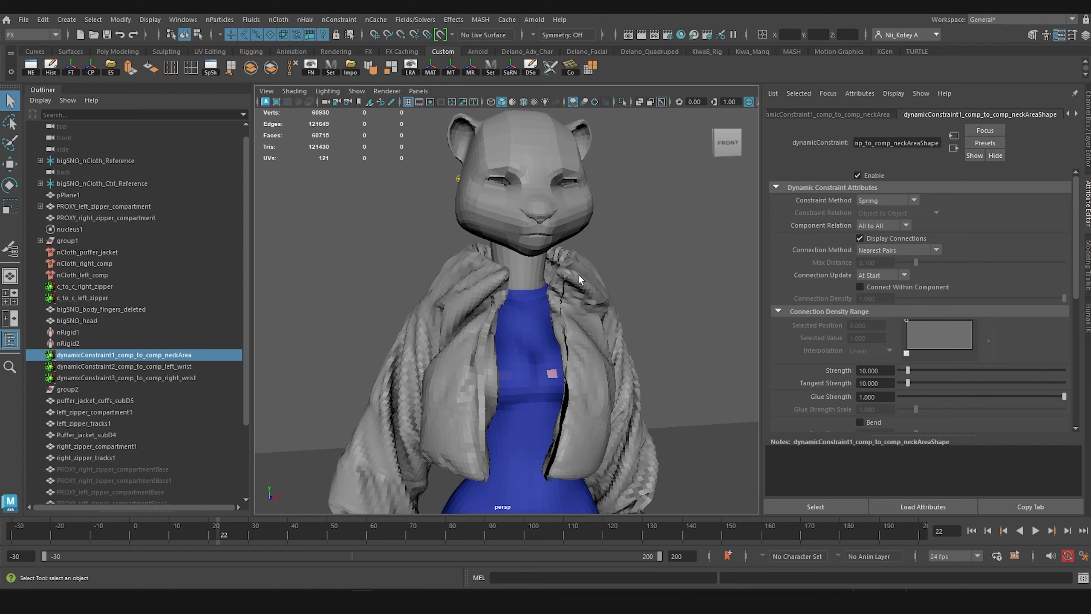
alt+drag(477, 282, 471, 287)
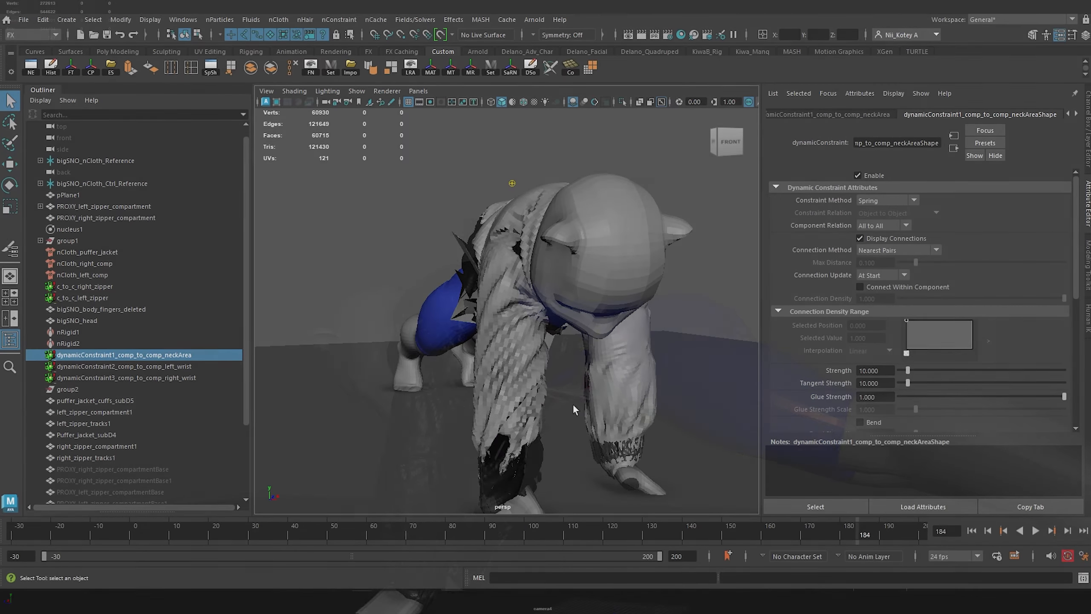
Step: Inspect the jacket's deformation in the push-up pose at frames 184 and 187 from the side and front
alt+drag(573, 404, 603, 411)
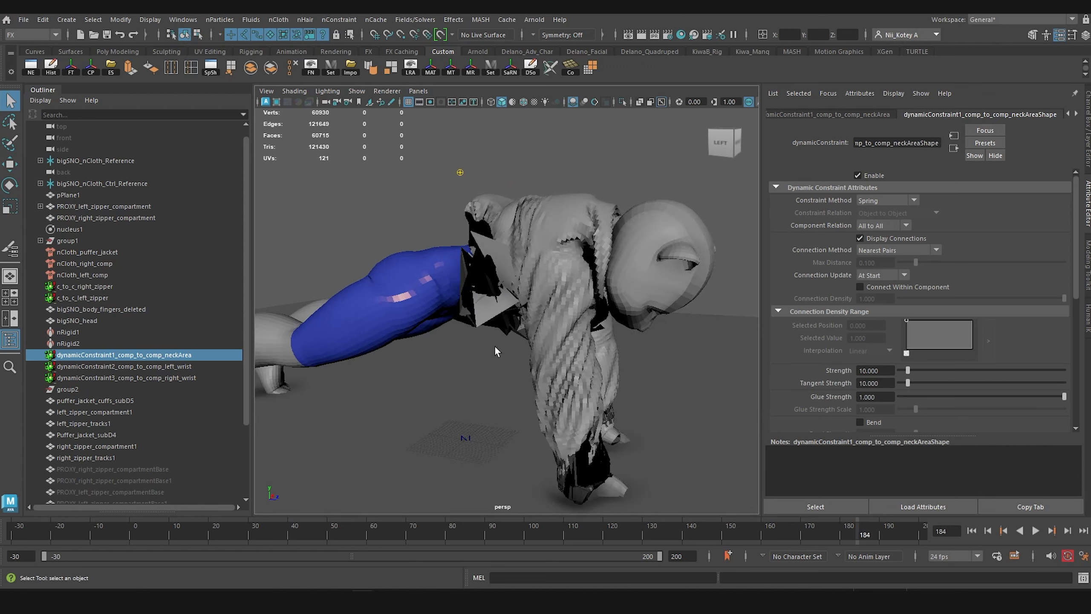
alt+drag(495, 350, 504, 329)
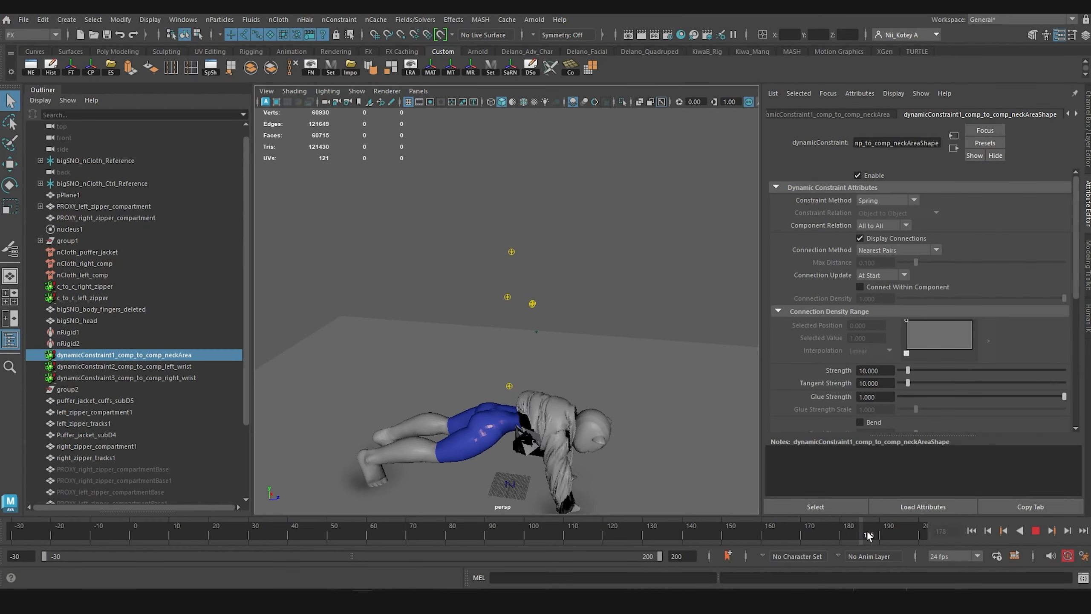
alt+middle_drag(547, 422, 542, 328)
scroll(530, 334, up, 6)
alt+drag(530, 334, 465, 313)
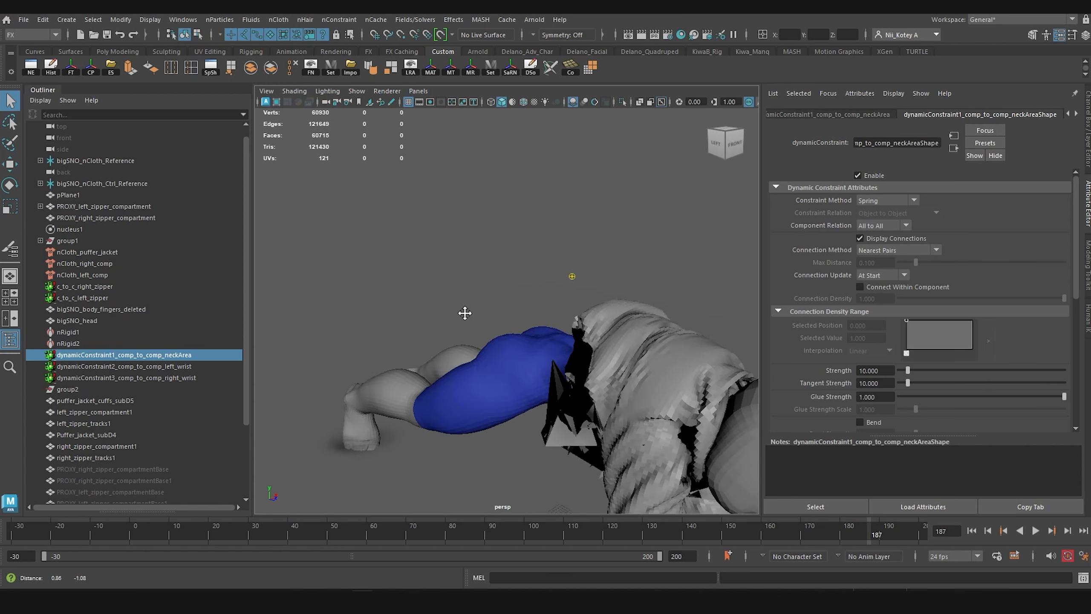
alt+middle_drag(466, 312, 425, 293)
alt+drag(425, 292, 429, 286)
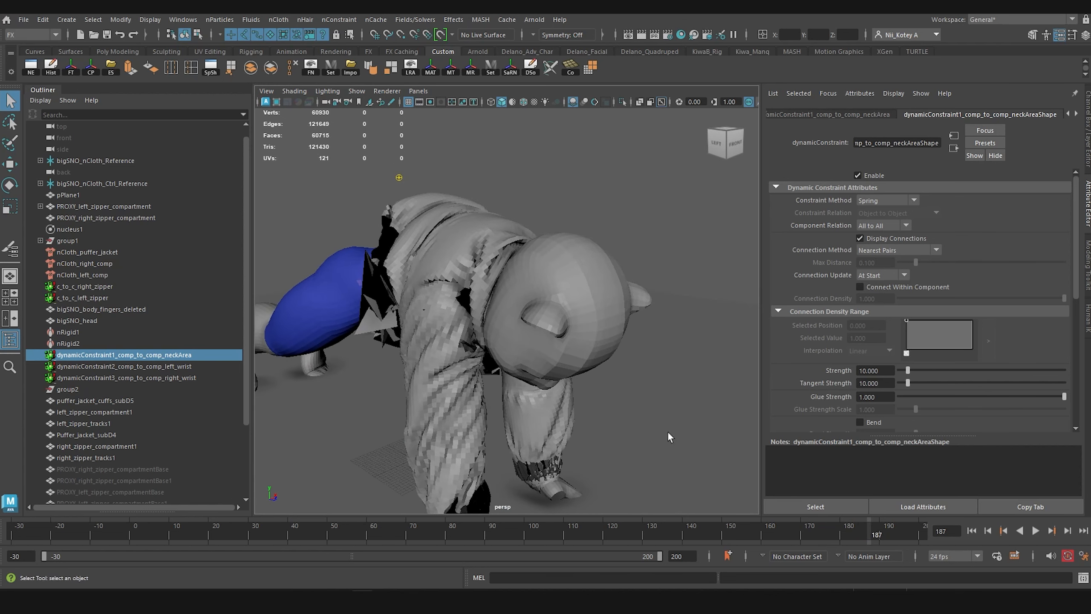
Step: Scrub back to frame 174 and isolate the body and head meshes in the viewport
drag(867, 541, 802, 529)
alt+drag(388, 301, 431, 342)
click(360, 391)
alt+drag(360, 390, 357, 359)
click(622, 102)
alt+right_drag(407, 310, 442, 313)
alt+middle_drag(442, 313, 469, 240)
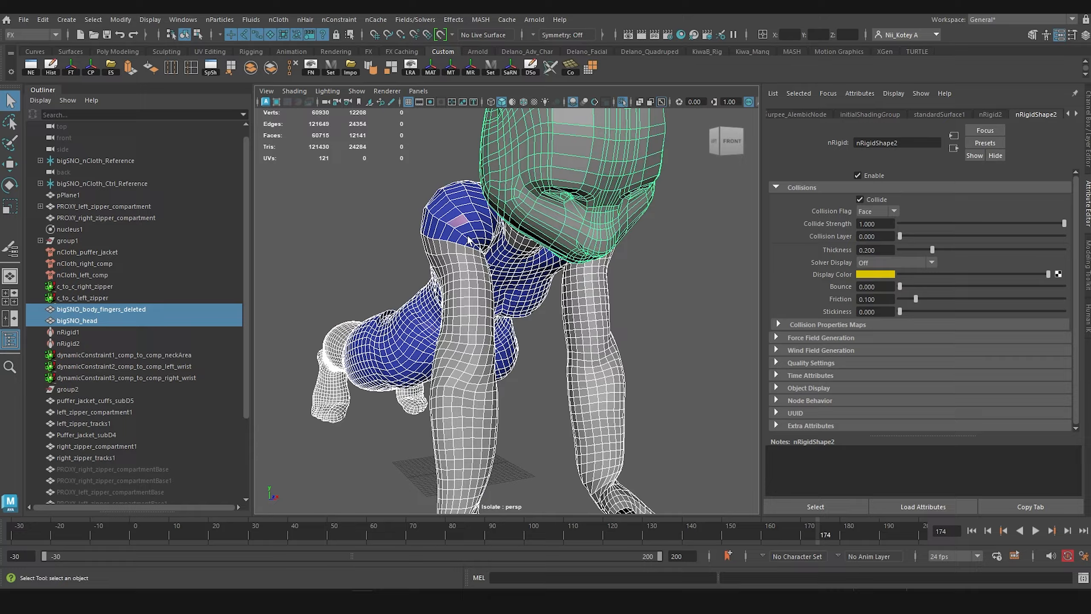
Step: Examine the isolated body's underarm and arm geometry while scrubbing back from frame 174 past frame 159
alt+drag(469, 240, 656, 257)
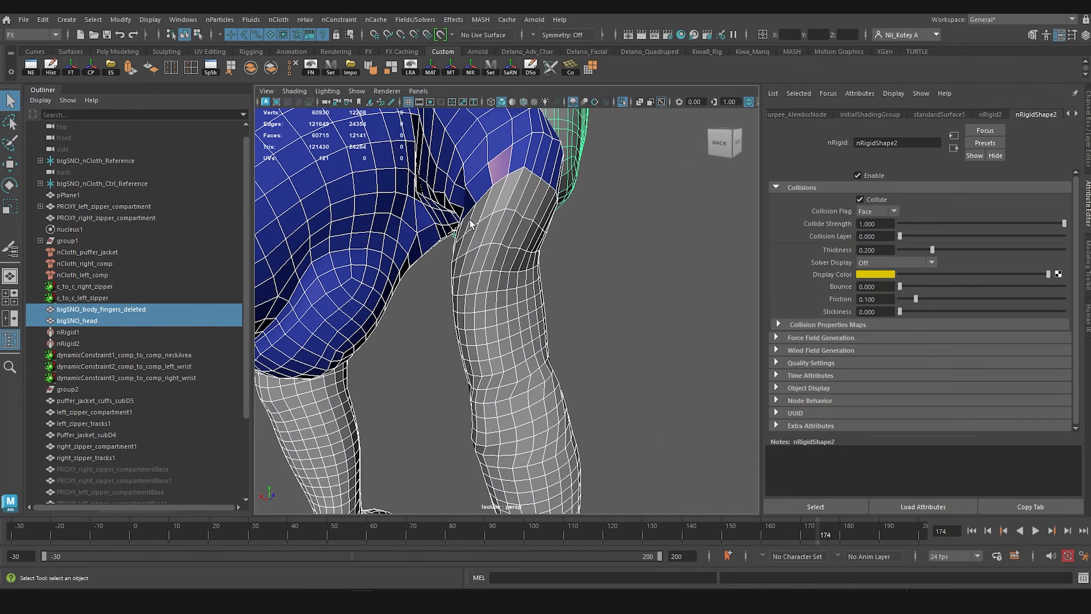
alt+drag(471, 225, 311, 254)
drag(818, 539, 781, 540)
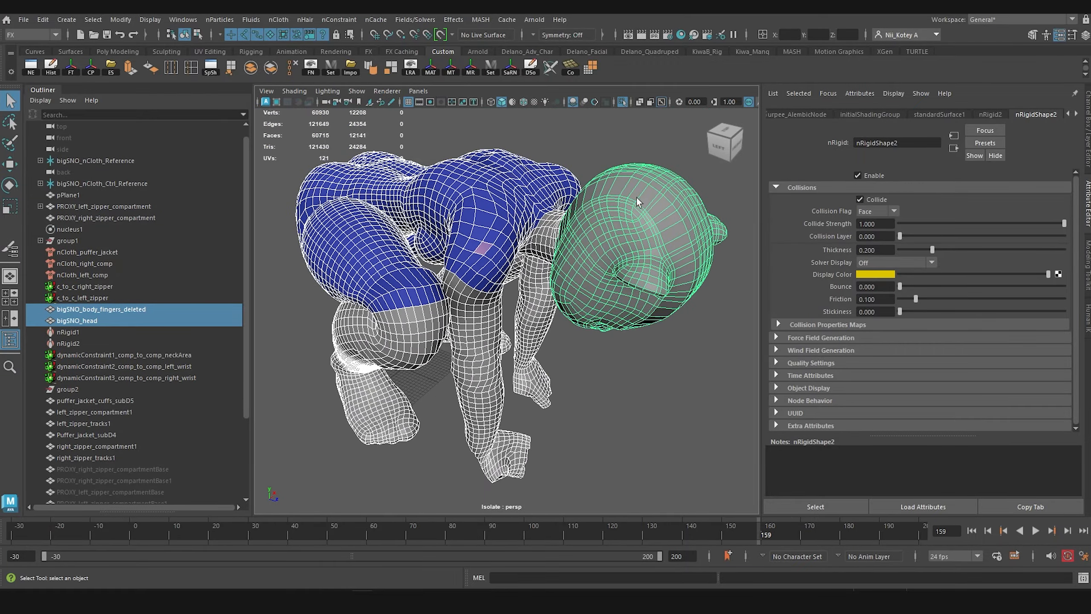
drag(757, 528, 736, 529)
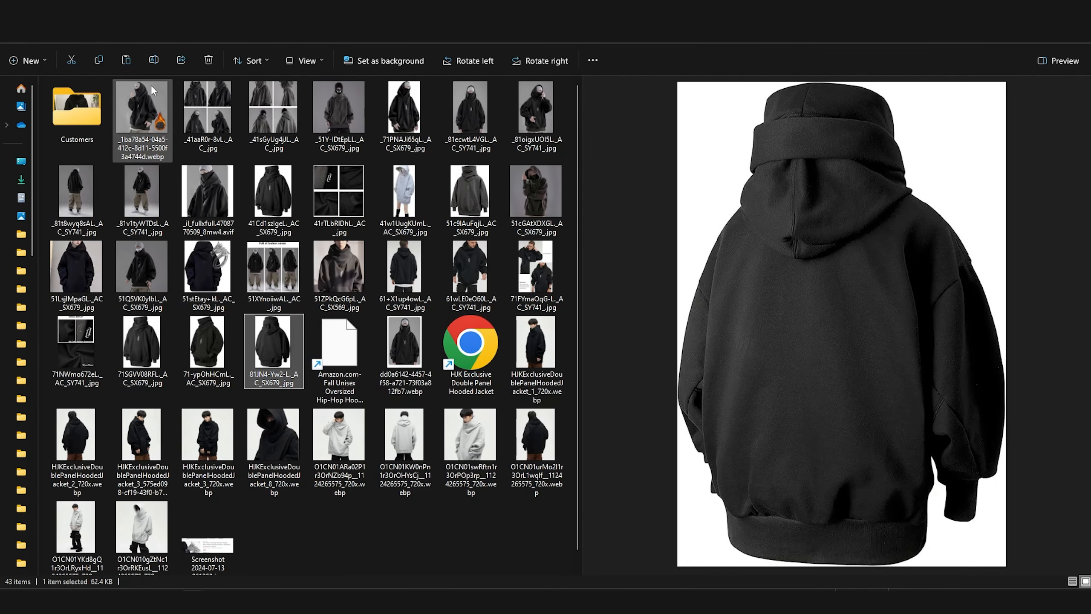
Step: Switch to File Explorer and browse the hooded jacket reference images in the preview
key(Right)
key(Left)
key(Left)
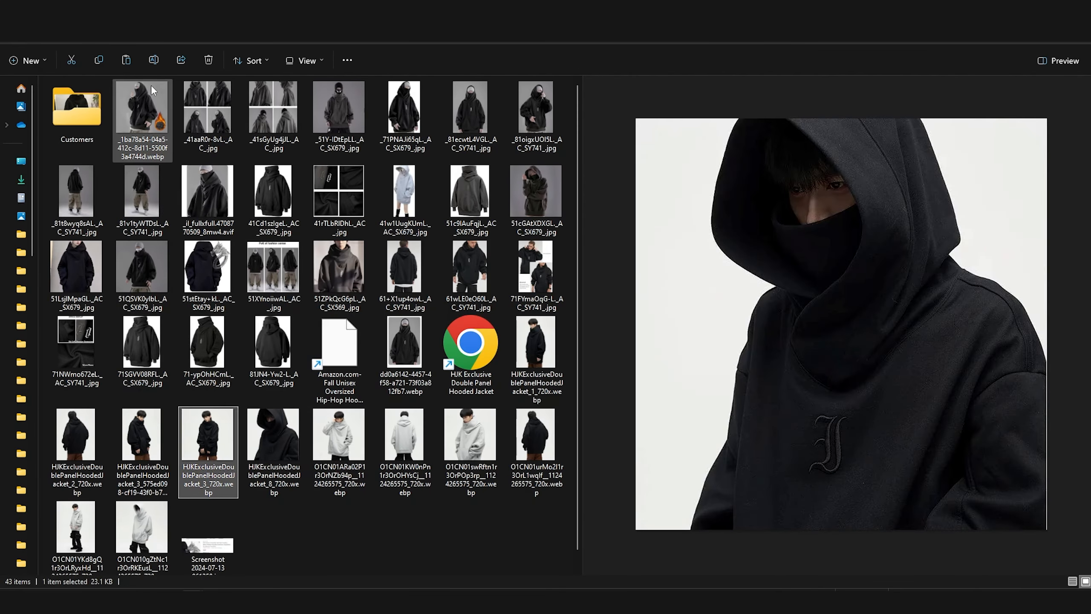
key(Left)
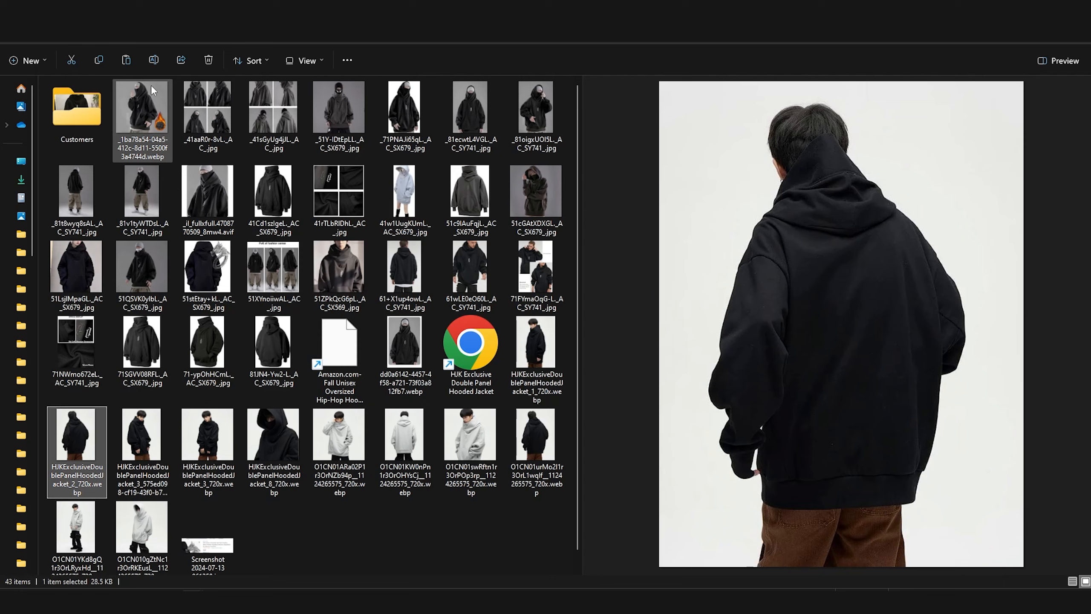
key(Left)
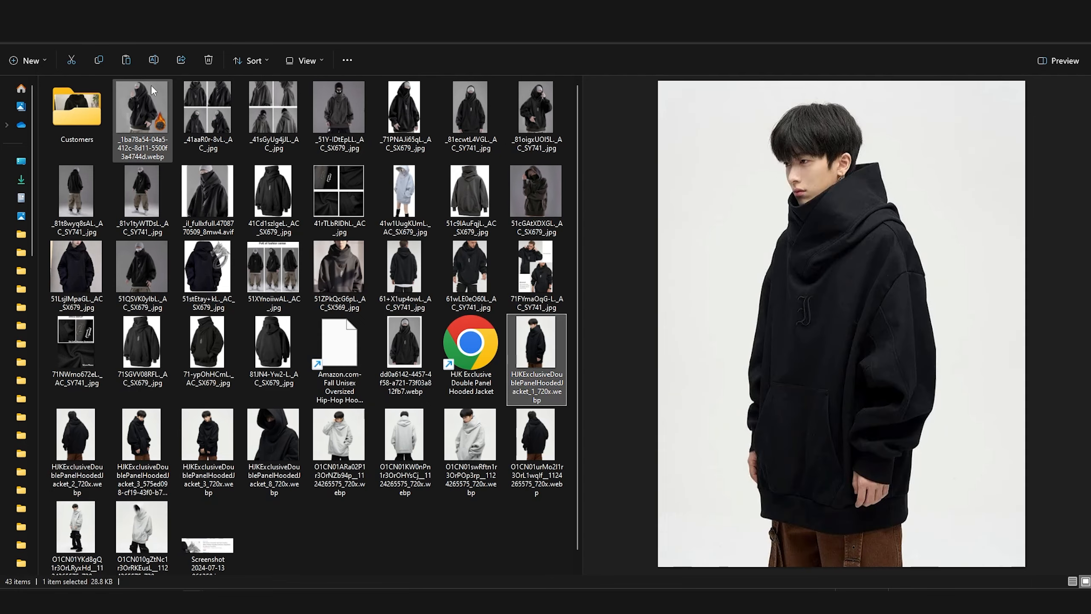
key(Up)
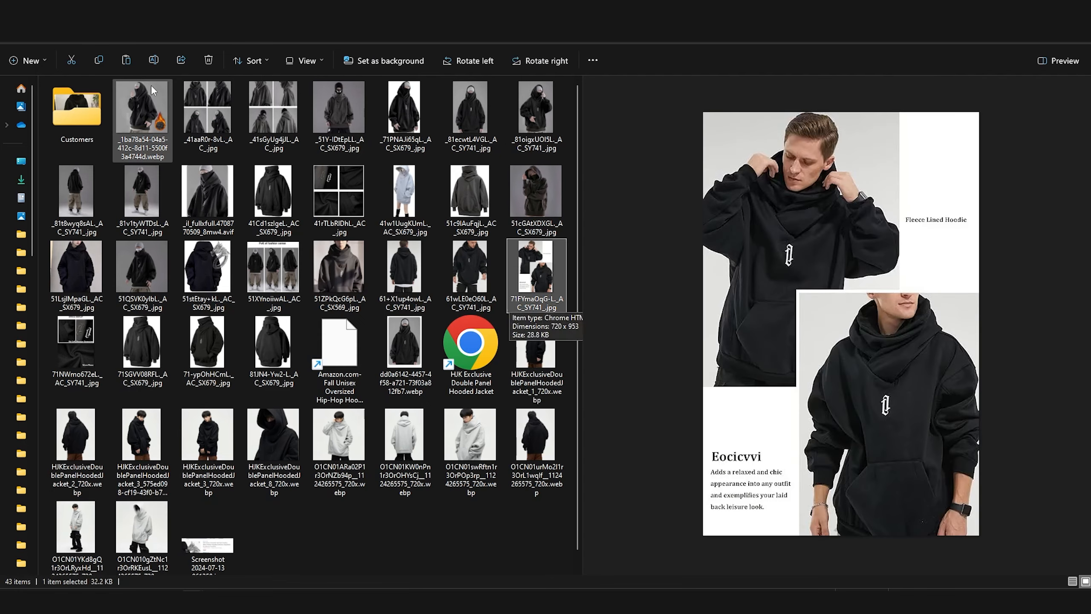